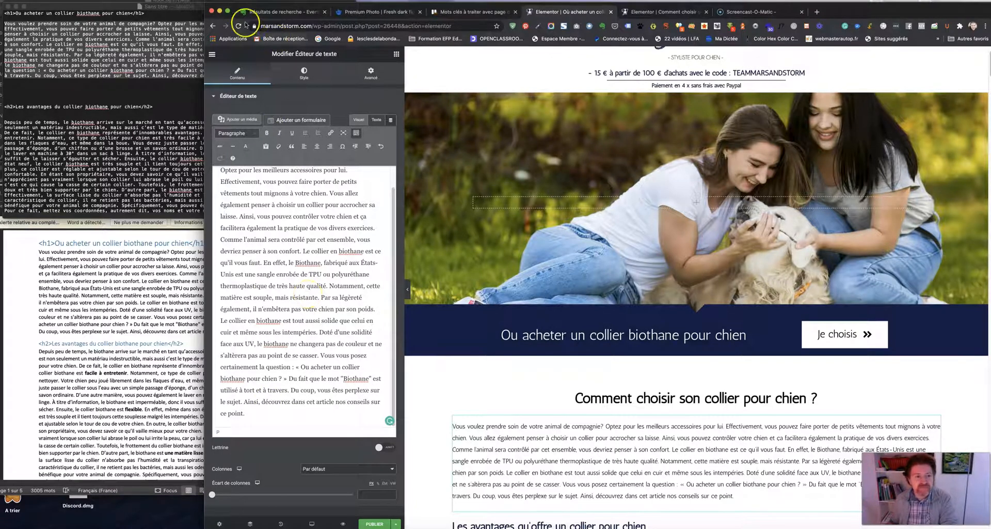
- Narrow the browser window to uncover the text documents beside it, and look over the biothane collar page's header, banner and introduction
mouse_move(205, 5)
mouse_down()
mouse_move(8, 2)
mouse_move(205, 4)
mouse_up()
mouse_move(266, 7)
mouse_down()
mouse_move(313, 7)
mouse_move(234, 6)
mouse_move(335, 11)
mouse_move(247, 2)
mouse_up()
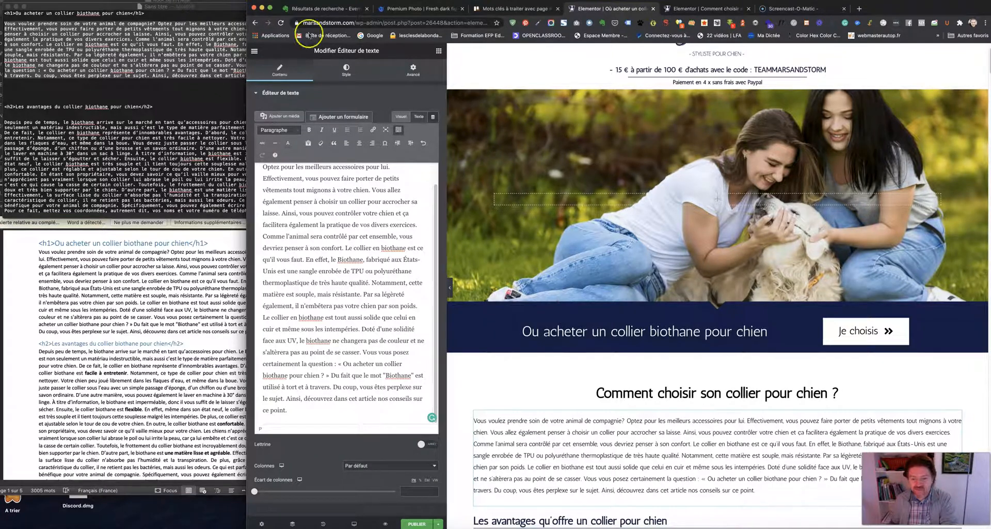
scroll(740, 175, down, 5)
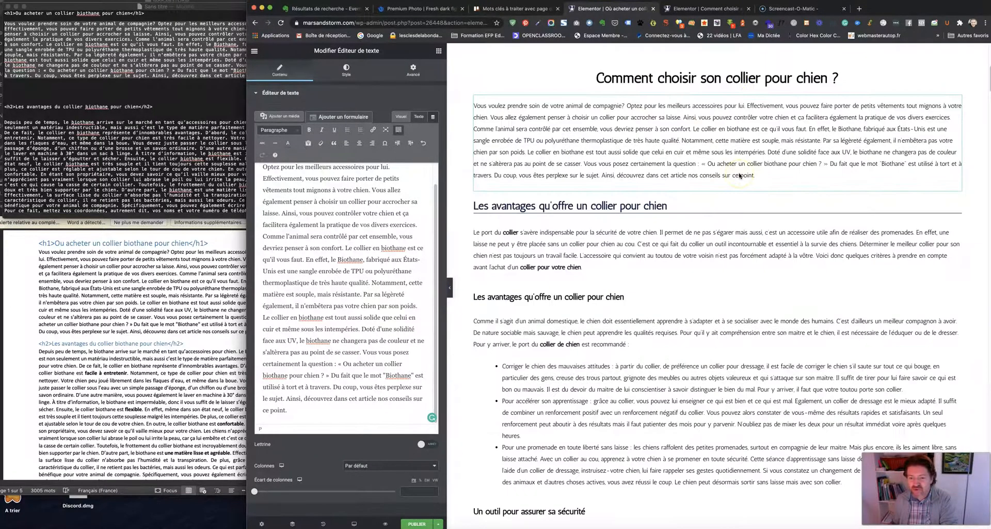
scroll(738, 172, up, 5)
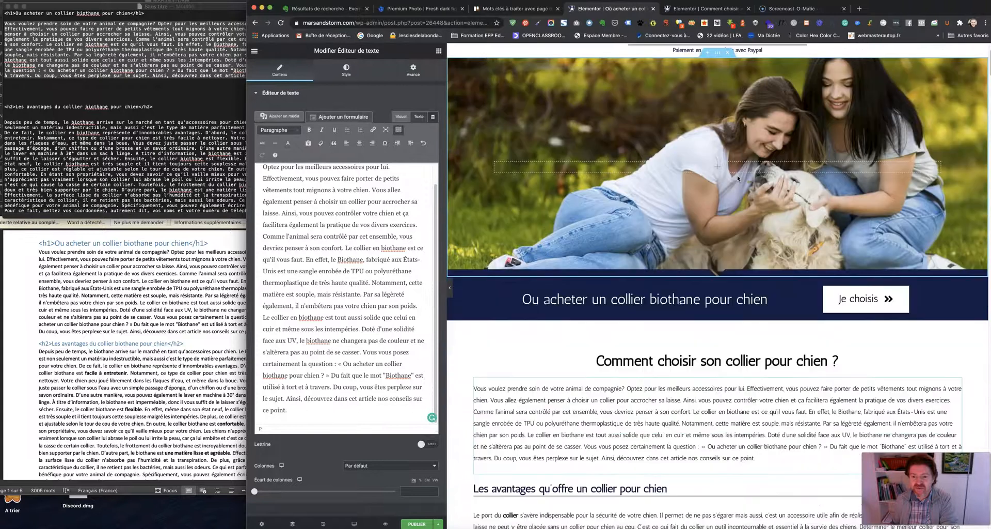
scroll(737, 175, up, 2)
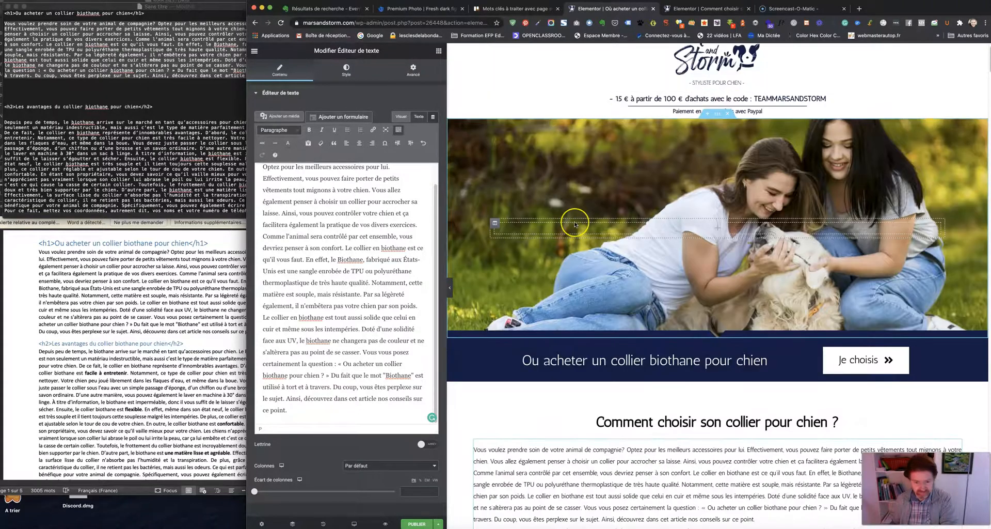
scroll(574, 220, down, 2)
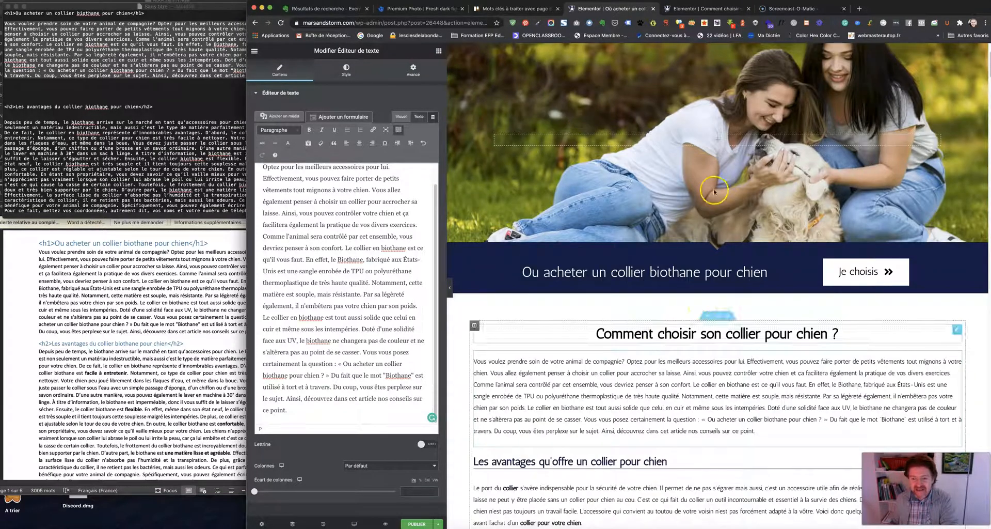
scroll(714, 191, up, 3)
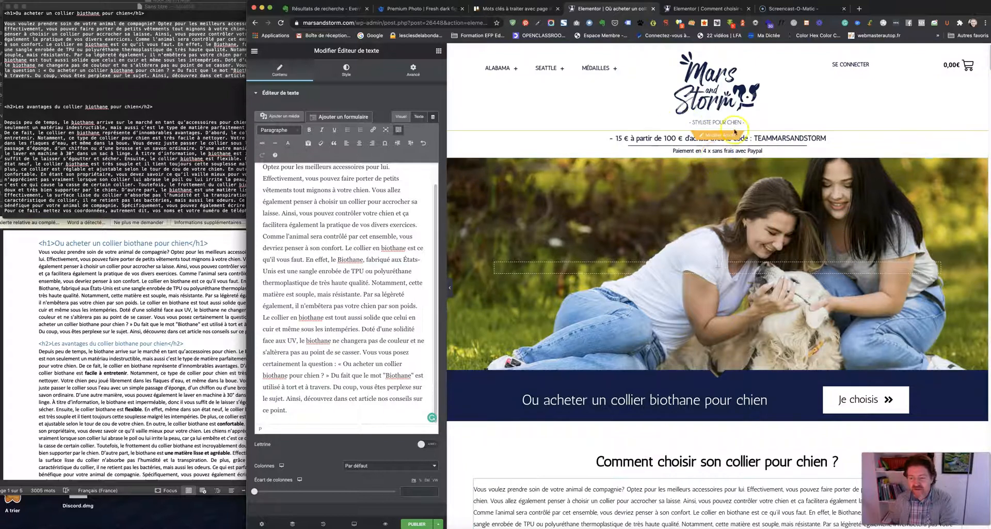
- Inspect the settings of the banner section, the "Je choisis" button, the "Comment choisir son collier pour chien ?" title and the introductory text
click(731, 180)
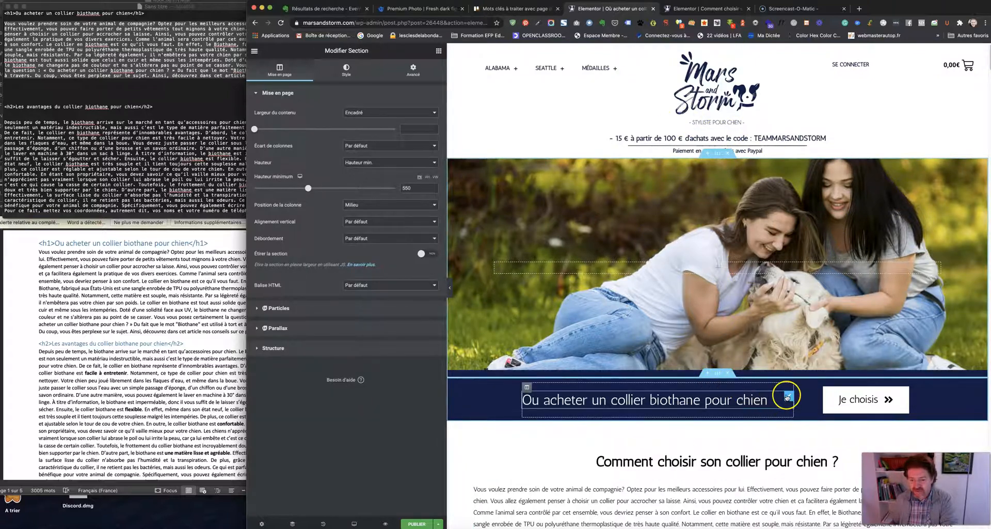
click(863, 399)
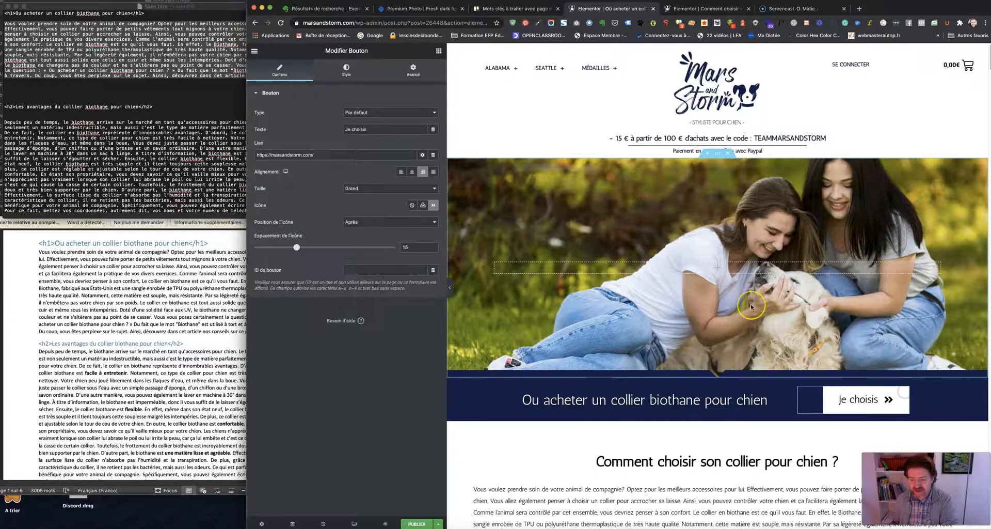
scroll(751, 307, down, 1)
scroll(753, 294, down, 2)
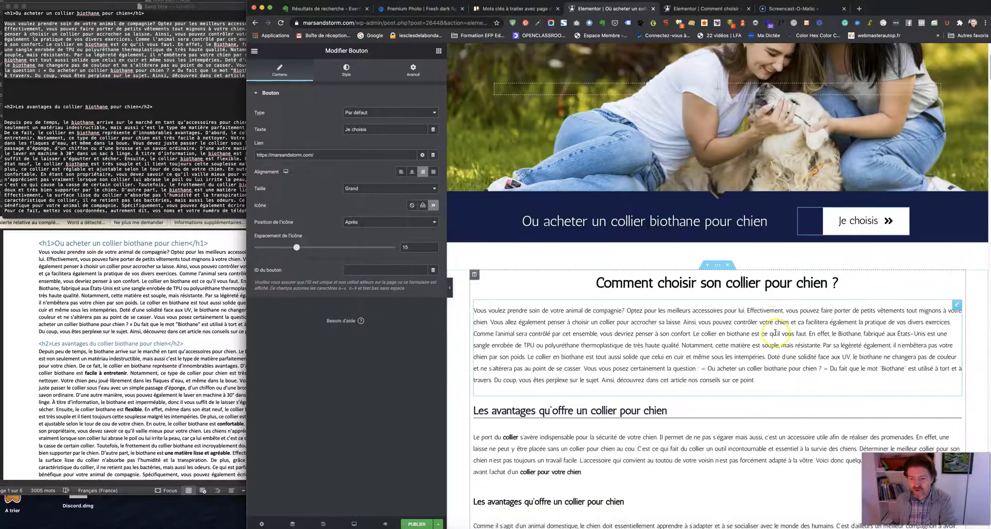
click(755, 282)
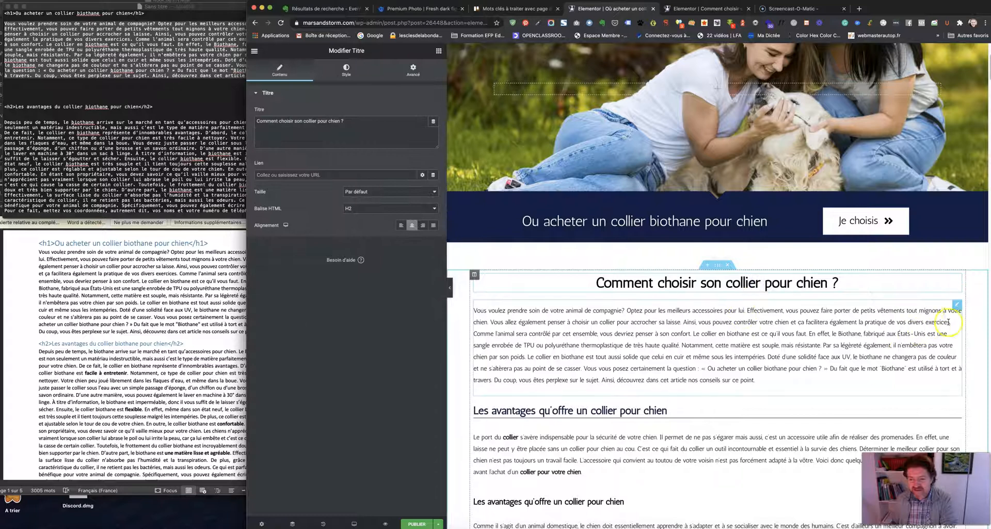
click(957, 307)
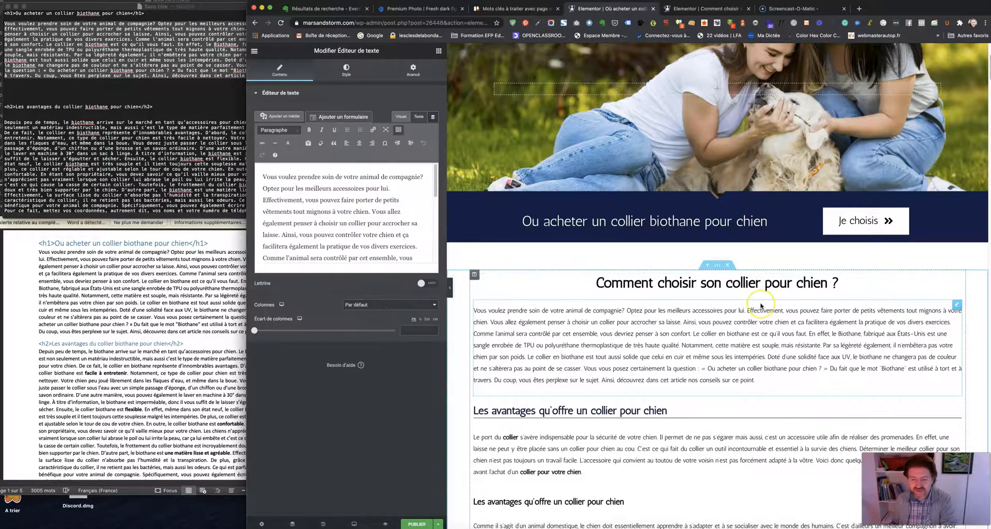
scroll(761, 305, up, 1)
scroll(760, 305, up, 1)
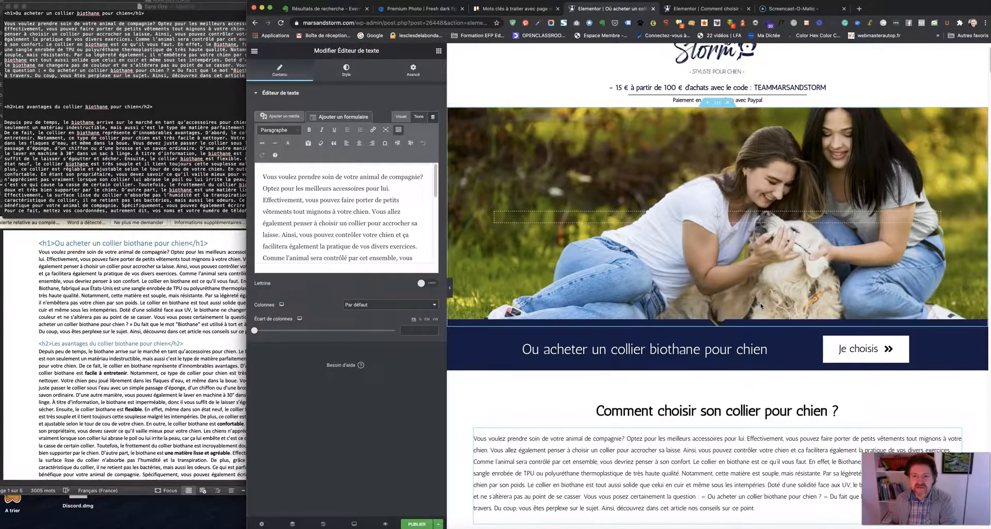
- Switch to the existing "Comment choisir" page and examine its banner and the heading "Choisir votre collier pour chien"
click(695, 9)
scroll(683, 187, up, 10)
scroll(683, 187, up, 15)
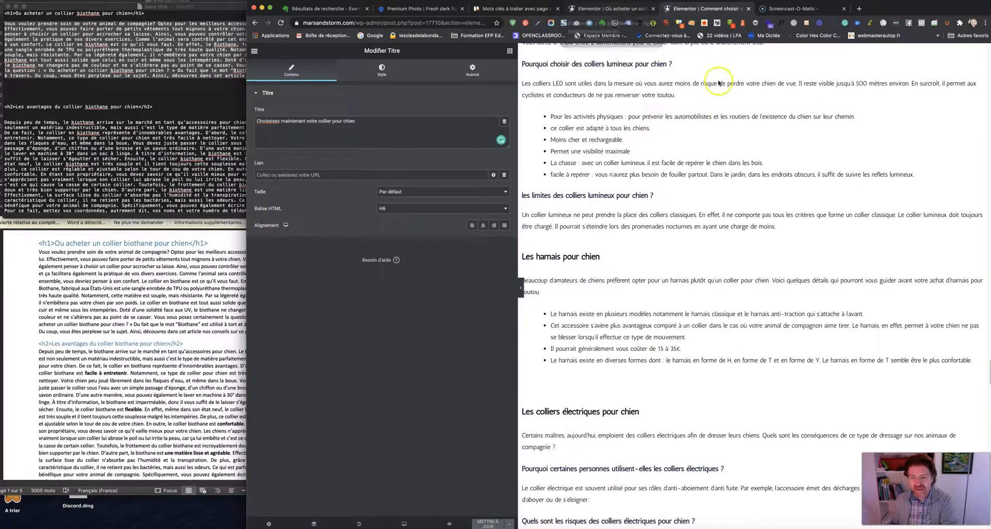
scroll(766, 97, down, 15)
scroll(766, 97, up, 20)
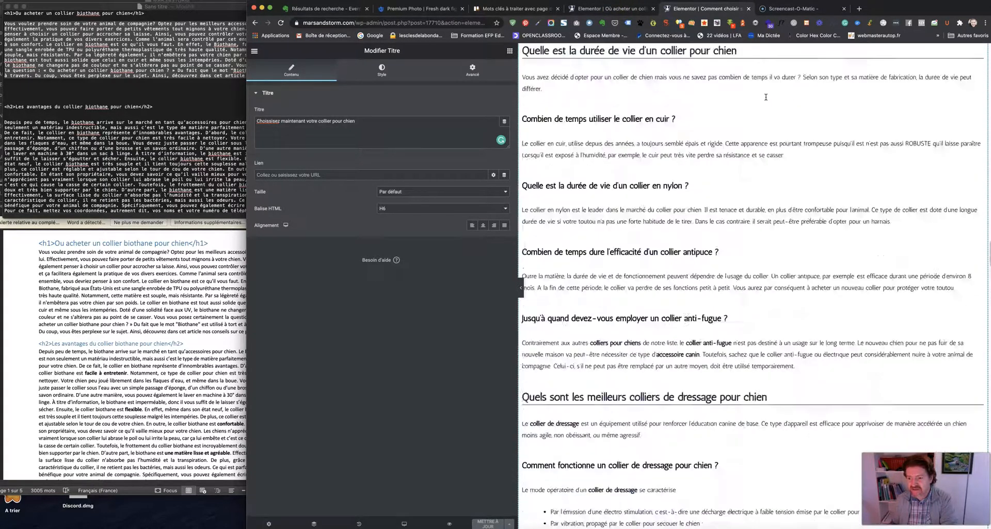
scroll(766, 97, up, 20)
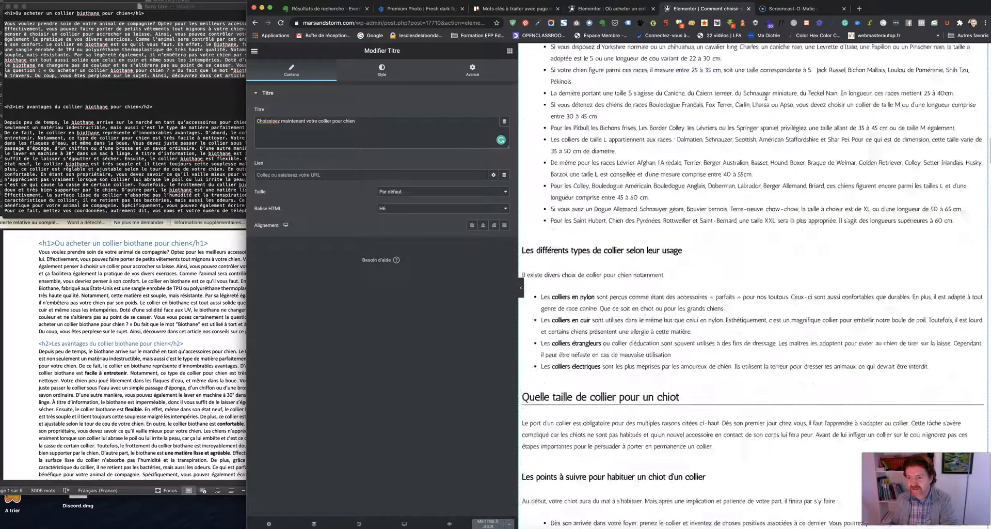
scroll(766, 97, up, 5)
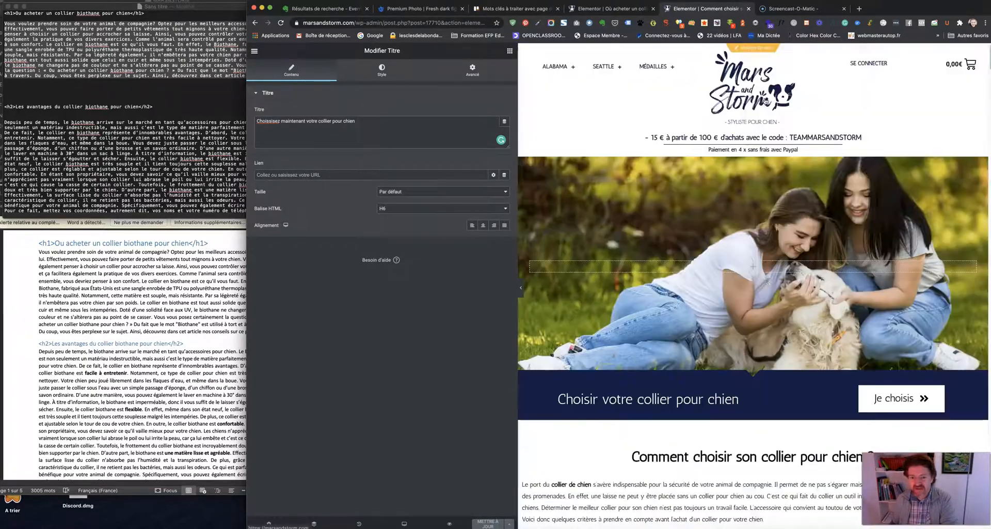
click(691, 398)
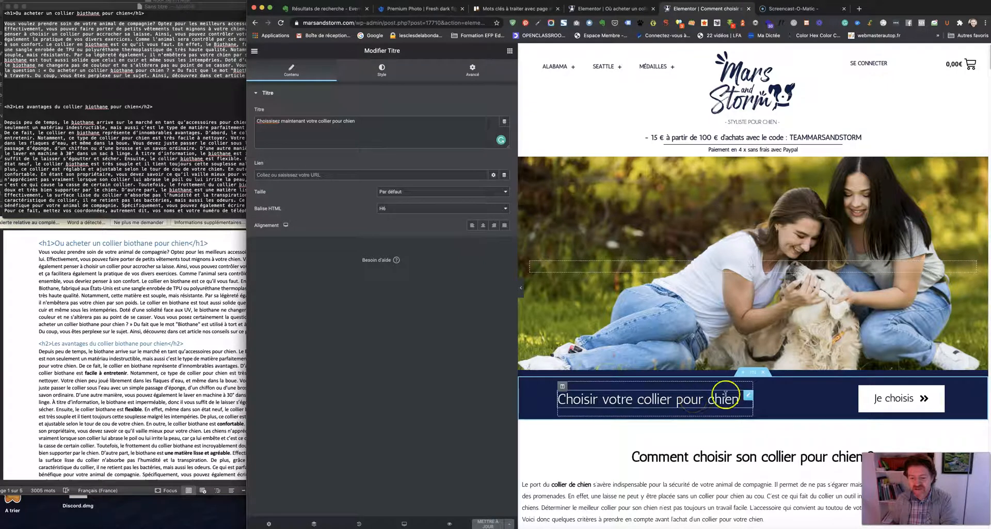
- Return to the biothane collar page, check the main title's settings and reopen the introductory paragraph for editing
click(593, 8)
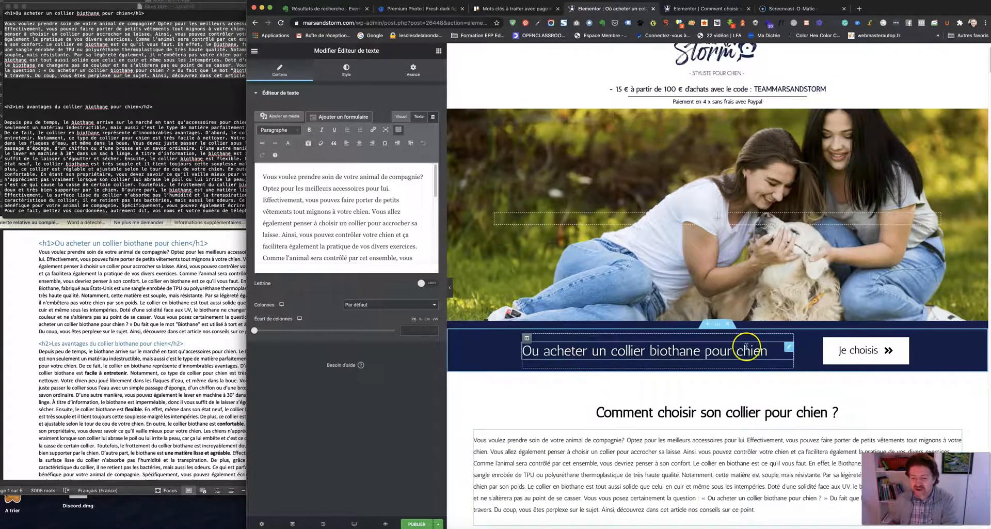
scroll(747, 346, down, 3)
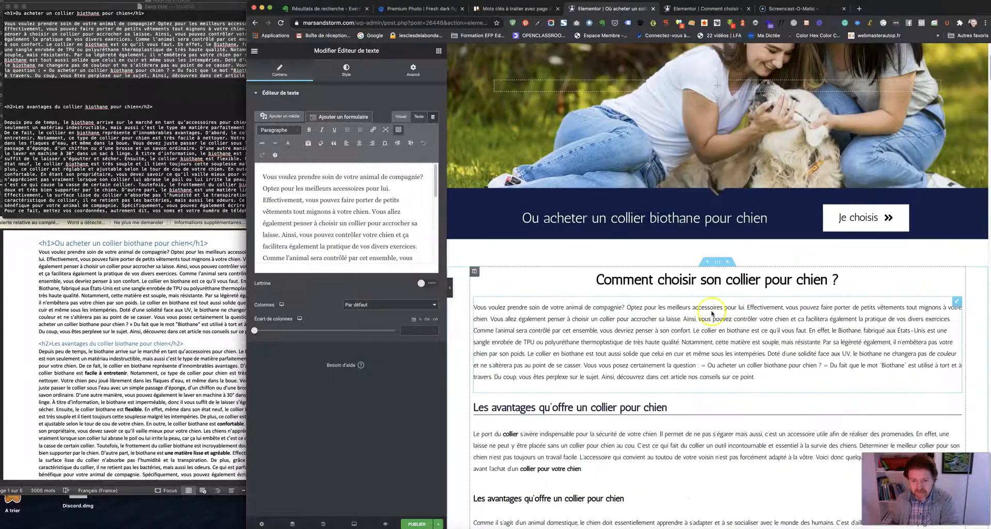
click(689, 275)
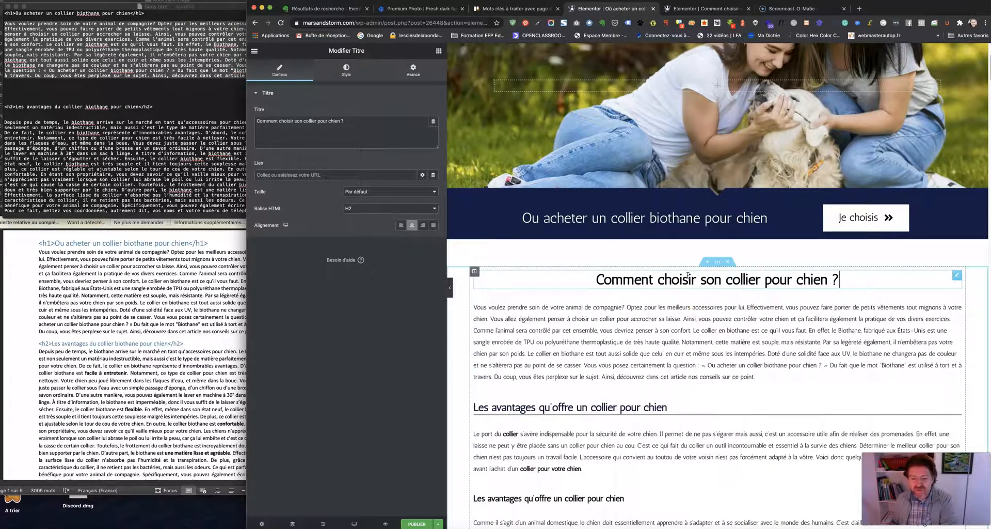
click(956, 276)
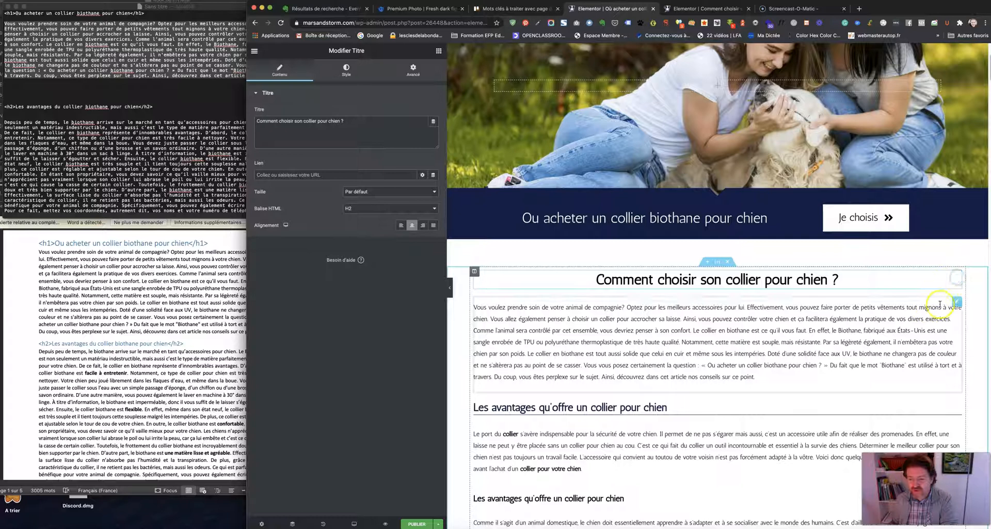
click(909, 315)
click(957, 301)
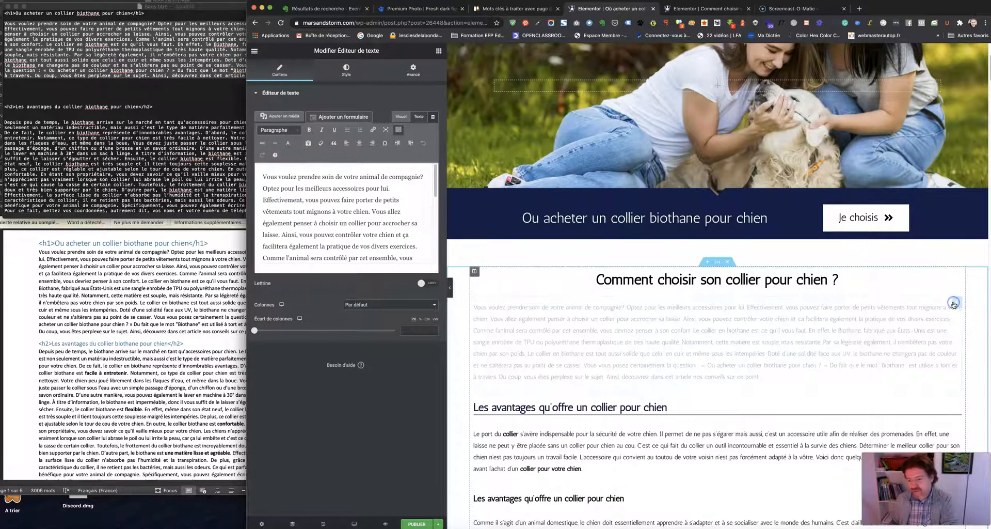
click(958, 302)
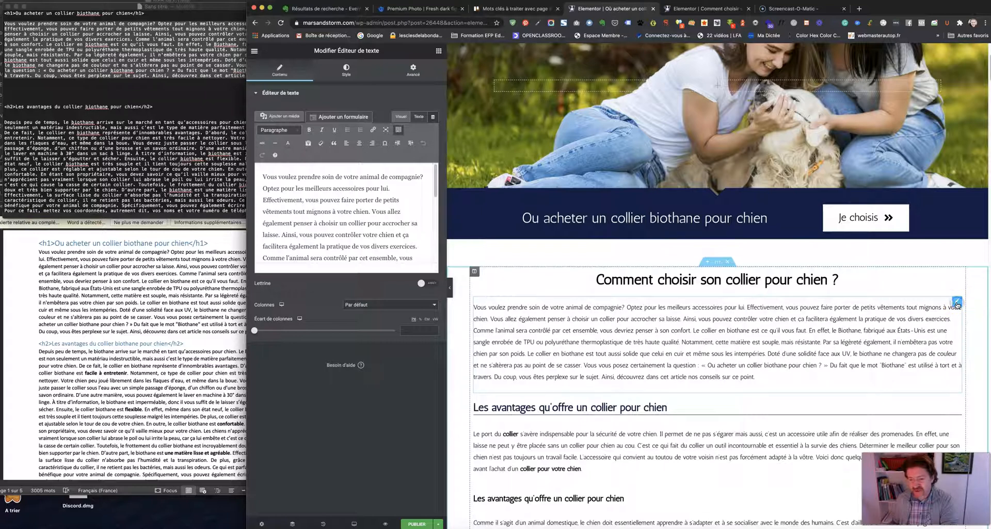
click(376, 218)
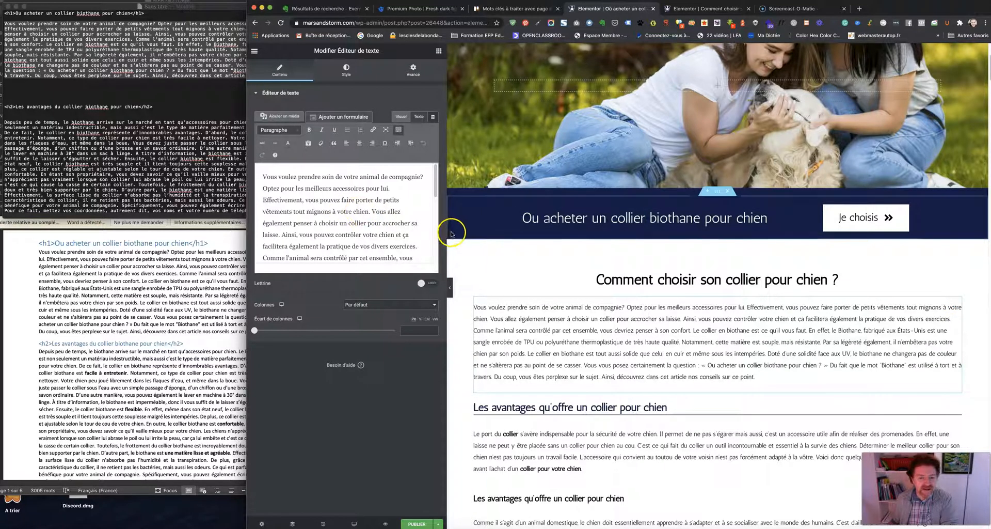
- Widen the Elementor editing panel and heighten its text box to fit the whole introductory paragraph
drag(458, 231, 458, 231)
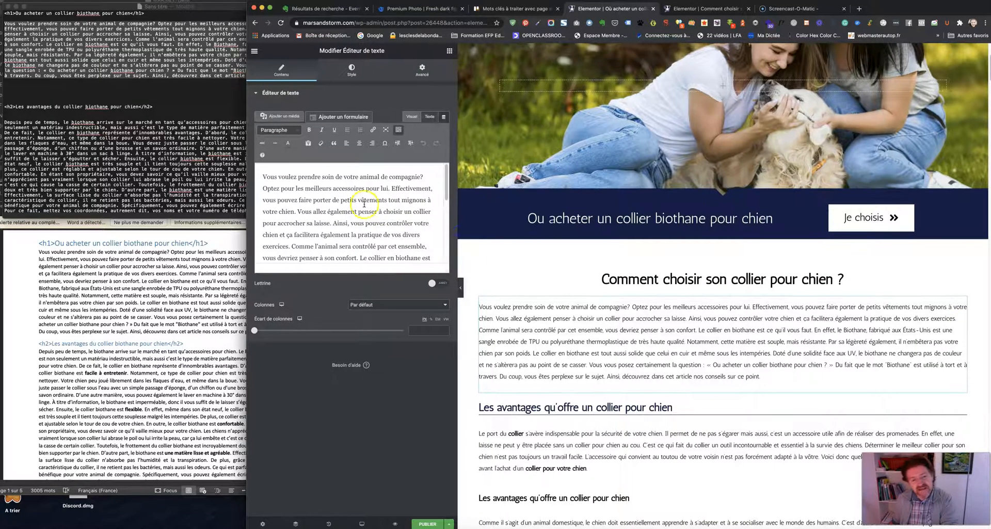
drag(447, 269, 439, 425)
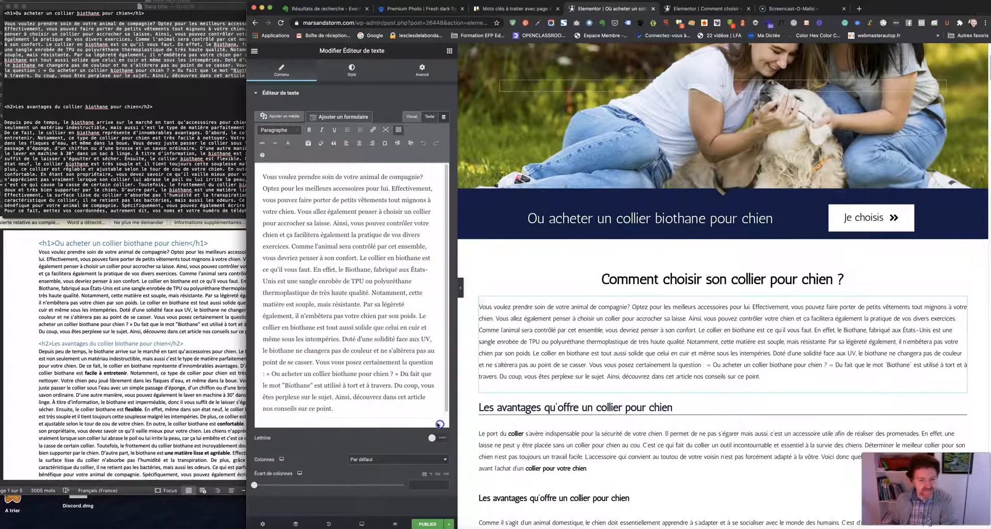
drag(472, 209, 500, 220)
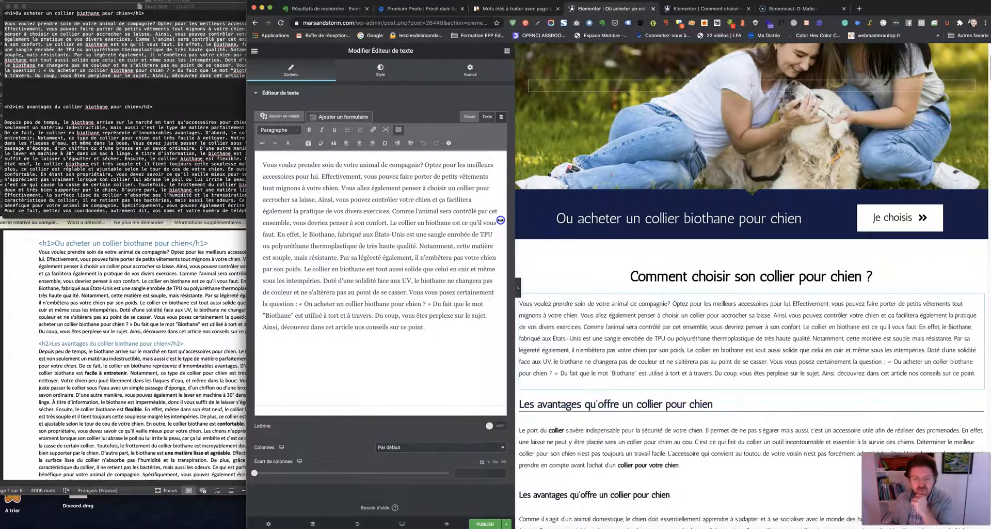
- Narrow the browser window to expose both source text documents fully, and reduce the editing panel's width slightly
click(256, 247)
drag(246, 245, 354, 246)
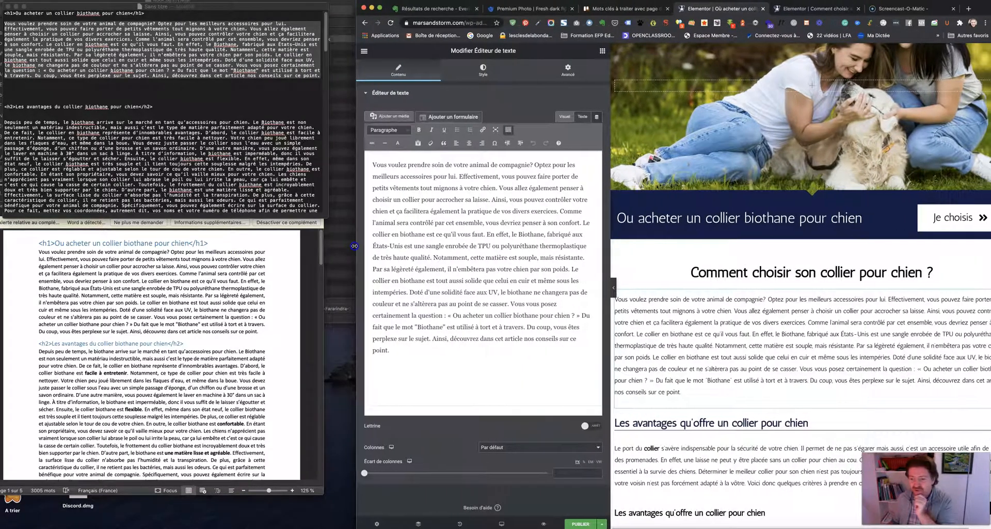
click(983, 218)
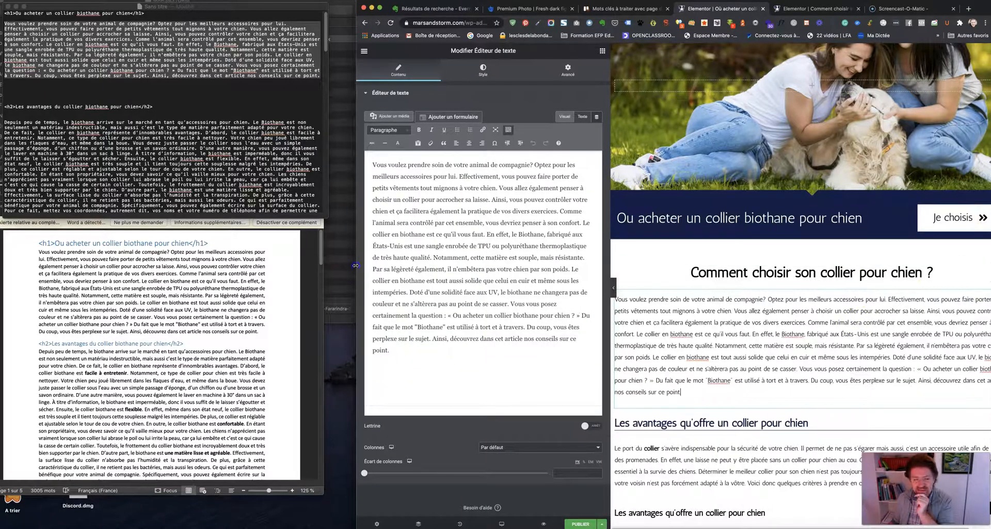
drag(356, 265, 335, 264)
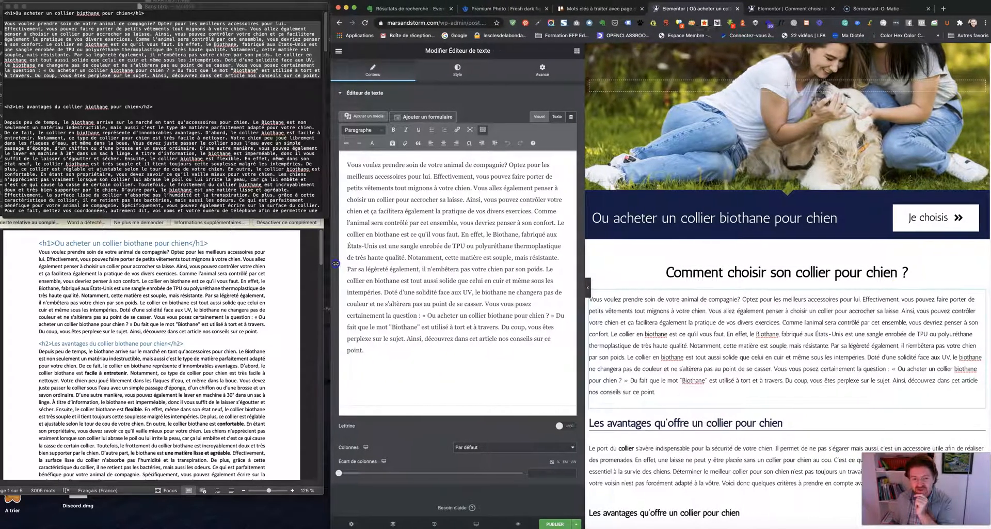
drag(591, 246, 561, 245)
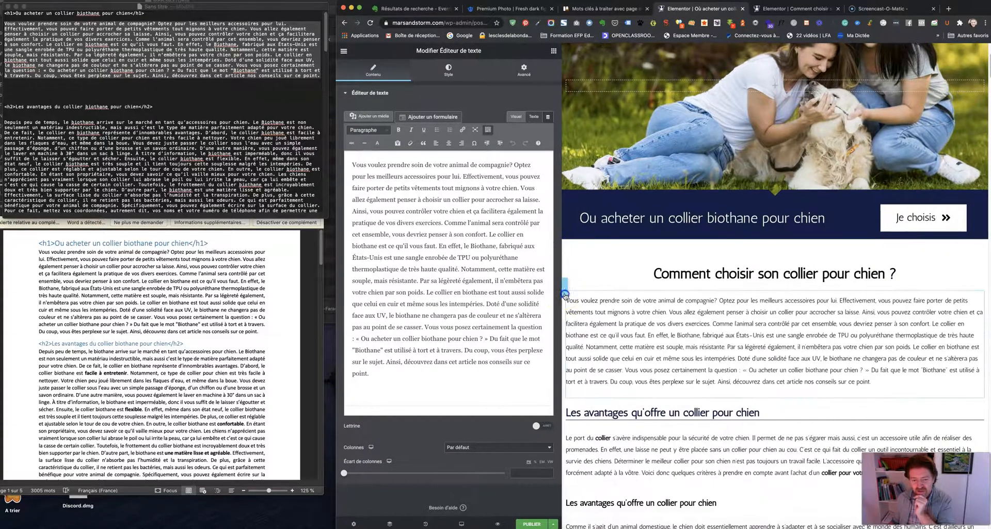
key(super+p)
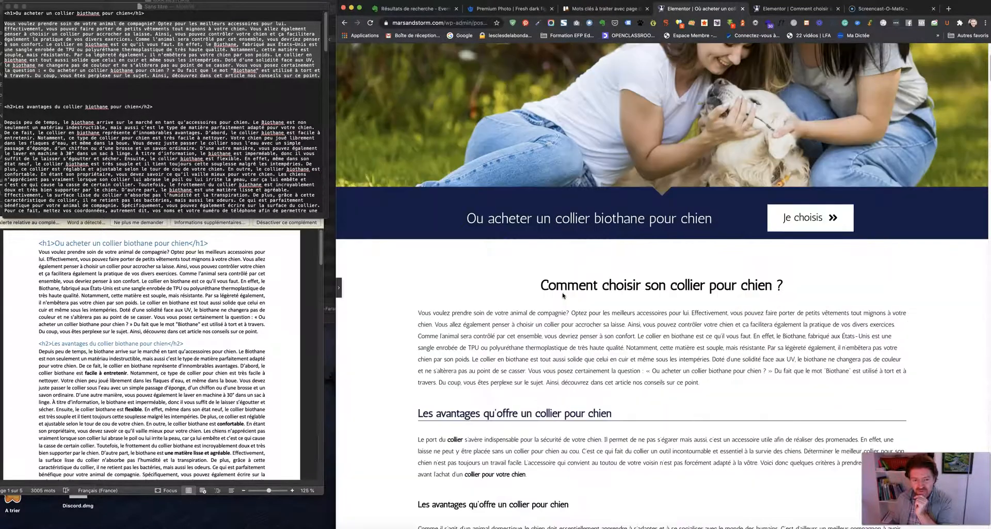
click(340, 291)
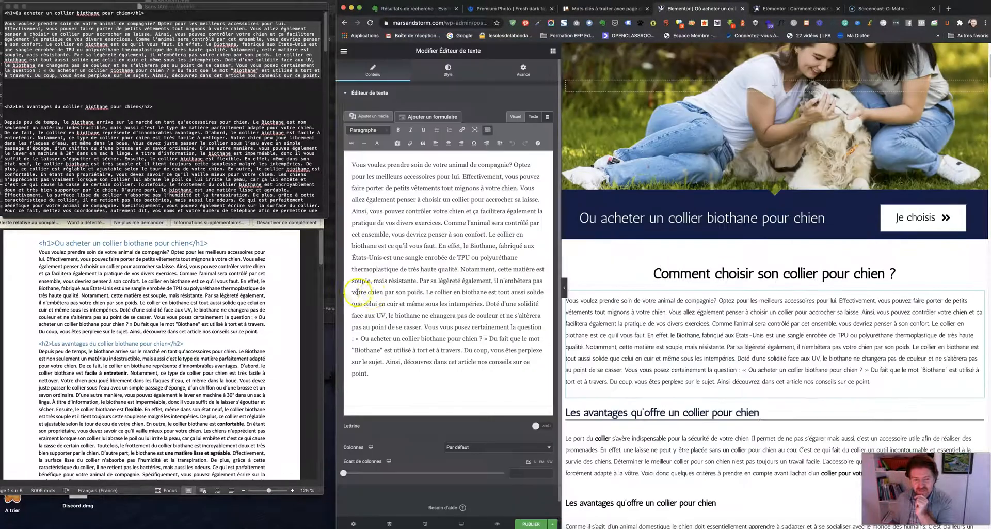
- Rearrange the plain-text and Word source windows beside the browser so both documents and the full Word toolbar fit
click(706, 336)
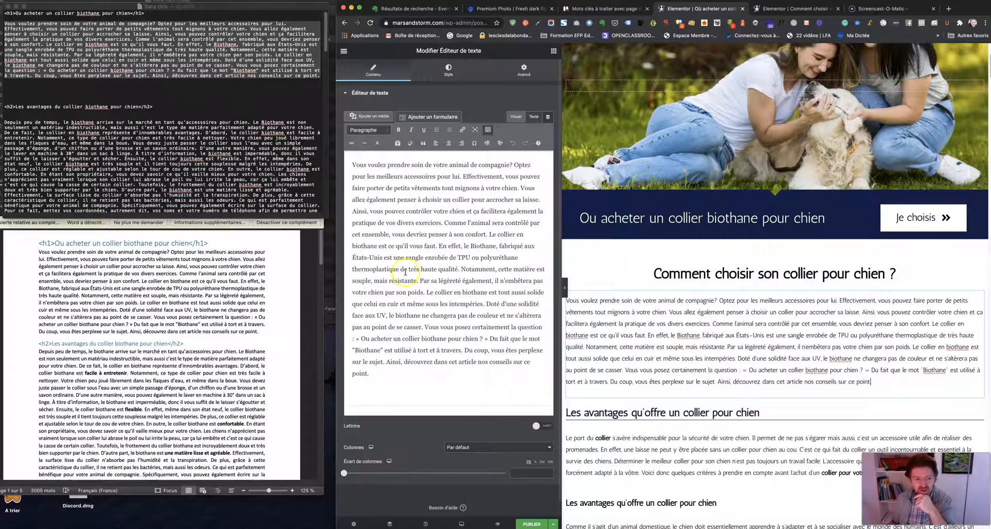
click(208, 117)
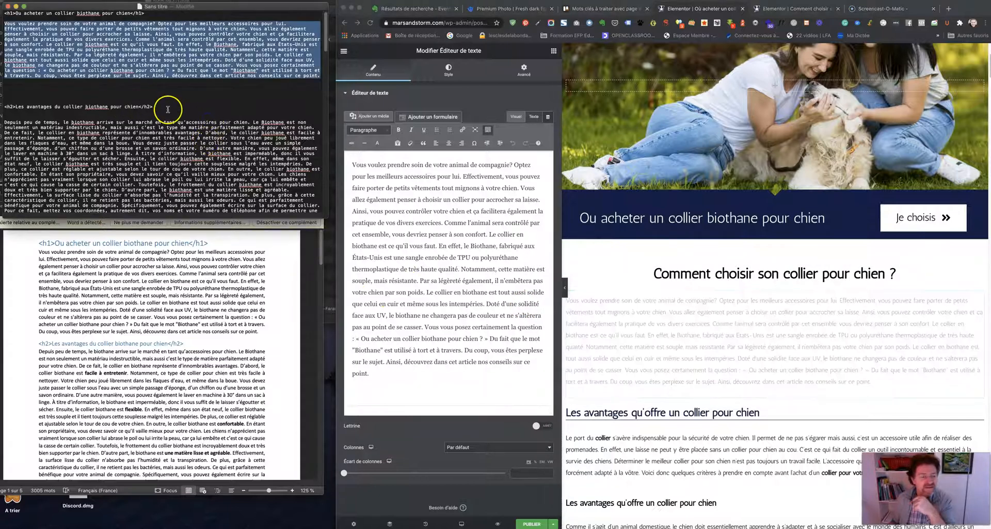
click(185, 249)
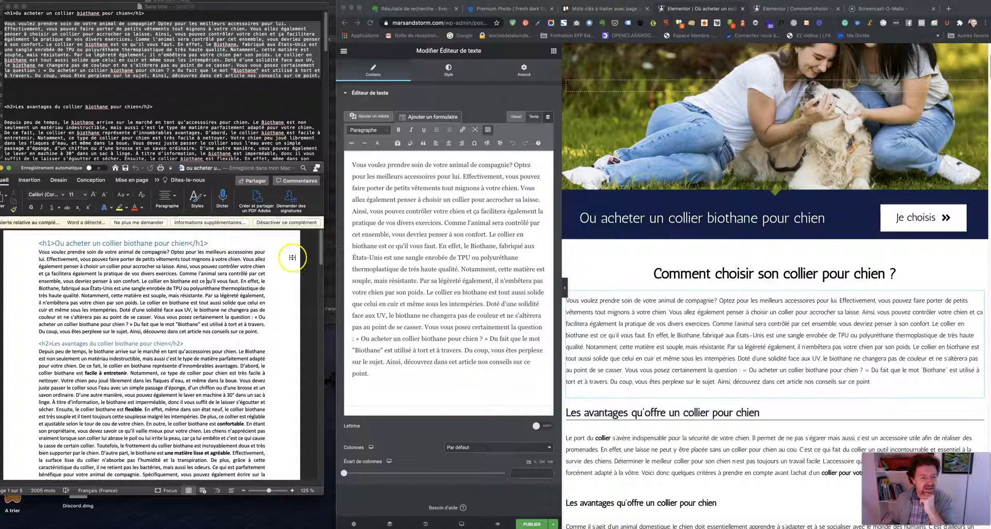
click(137, 222)
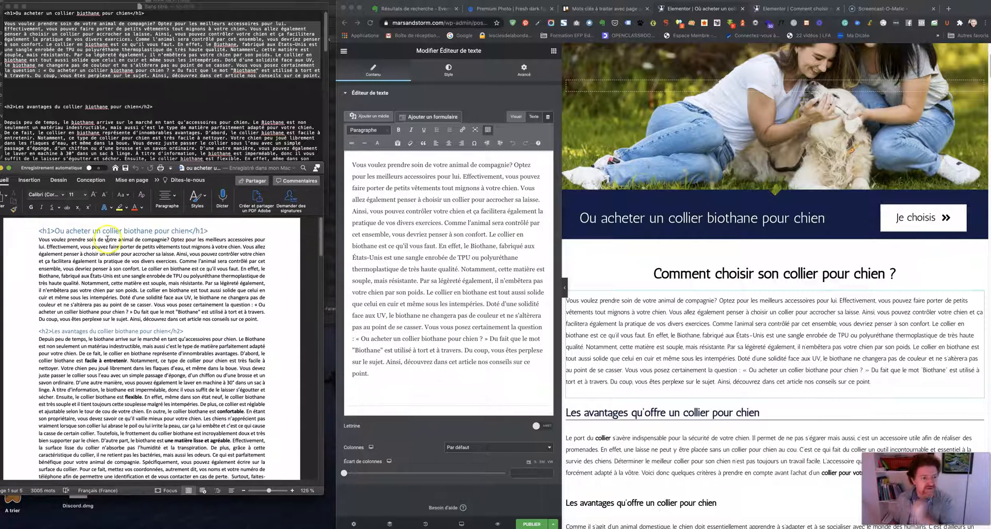
click(100, 45)
drag(327, 217, 314, 166)
drag(0, 163, 1, 163)
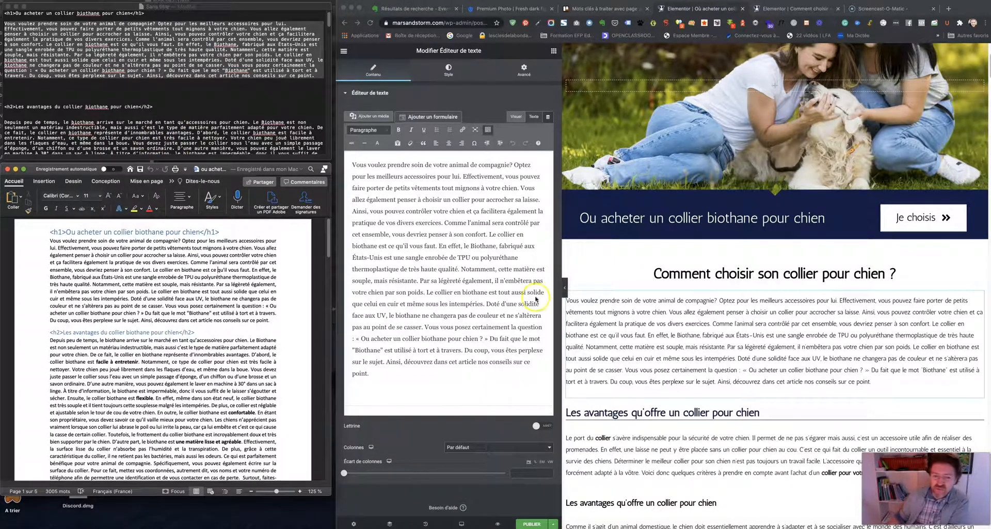
- Compare the introductory paragraph in the Elementor text editor with the same passage in the plain-text source
click(477, 268)
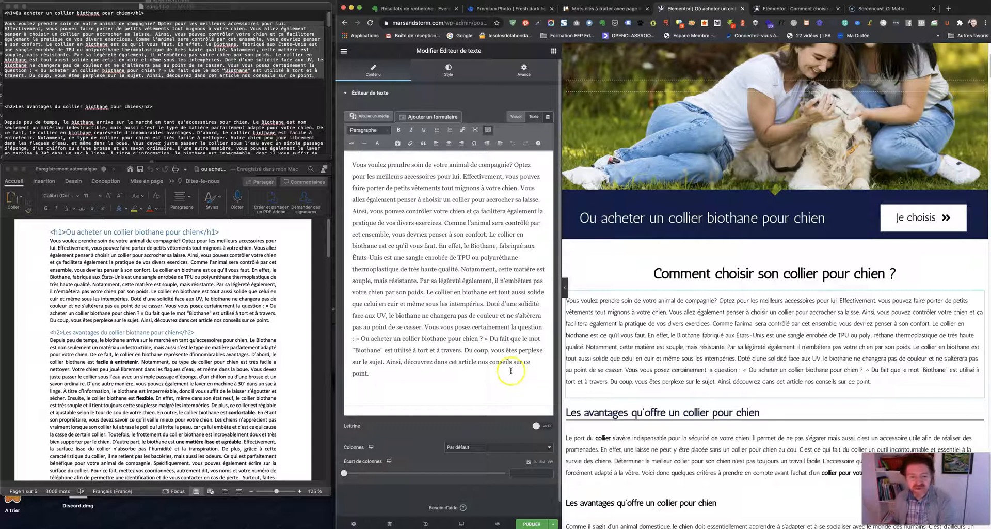
drag(503, 380, 363, 152)
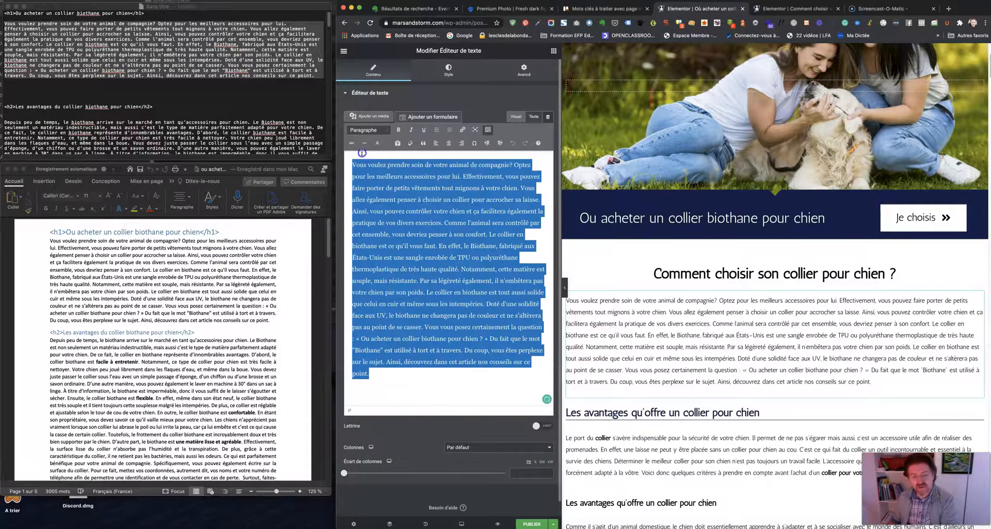
click(488, 380)
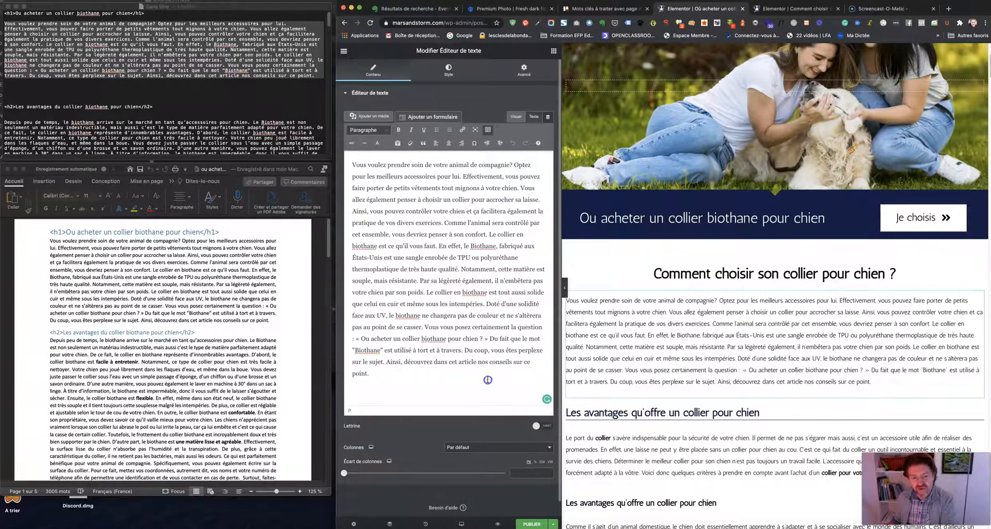
click(351, 164)
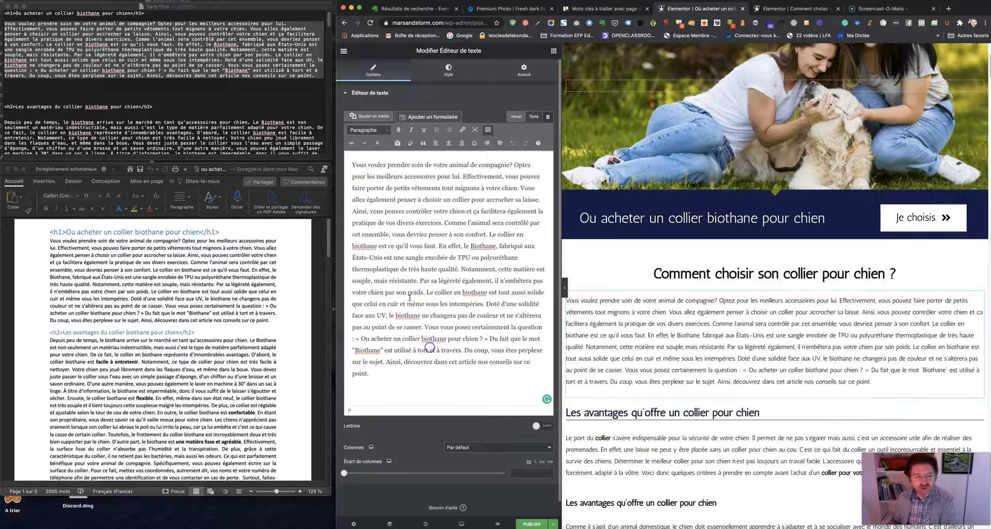
click(133, 29)
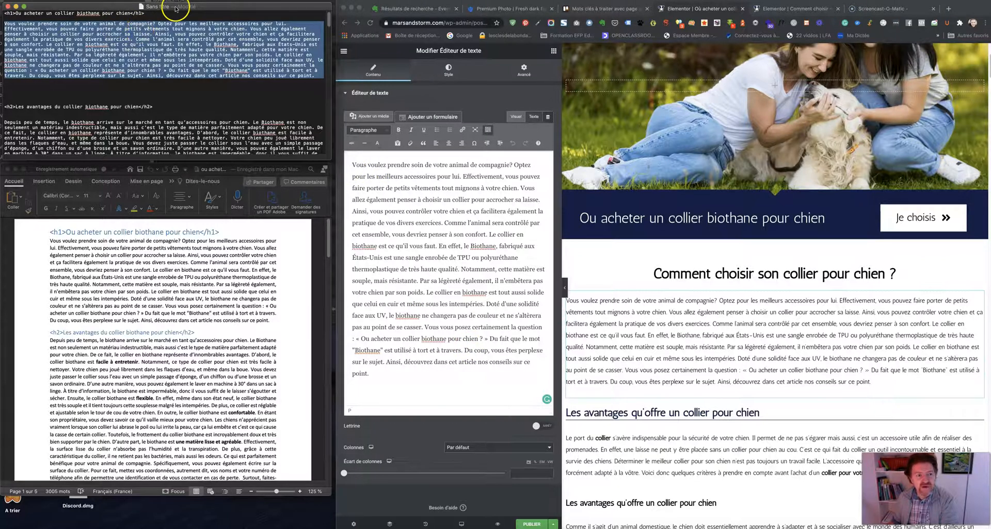
drag(175, 8, 175, 6)
click(135, 36)
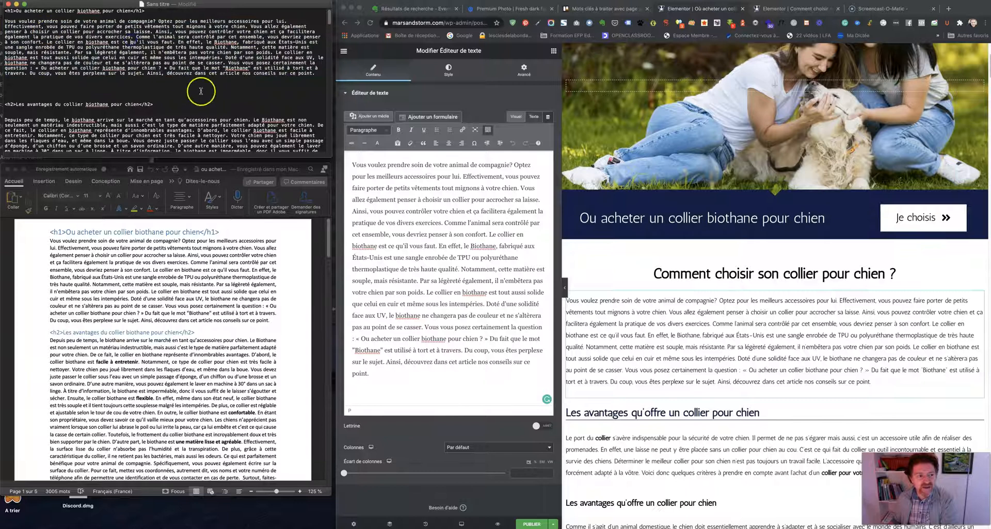
drag(318, 73, 6, 20)
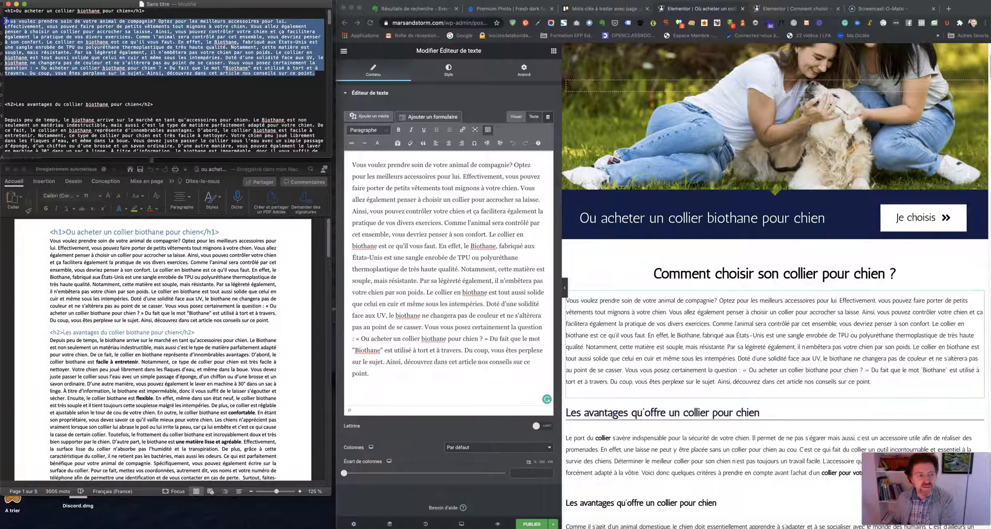
click(449, 225)
drag(360, 164, 492, 305)
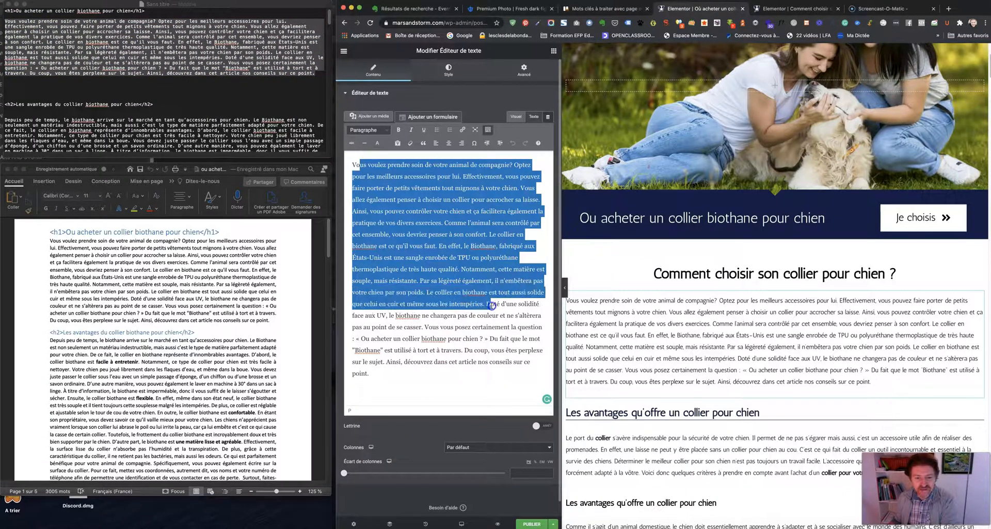
click(523, 315)
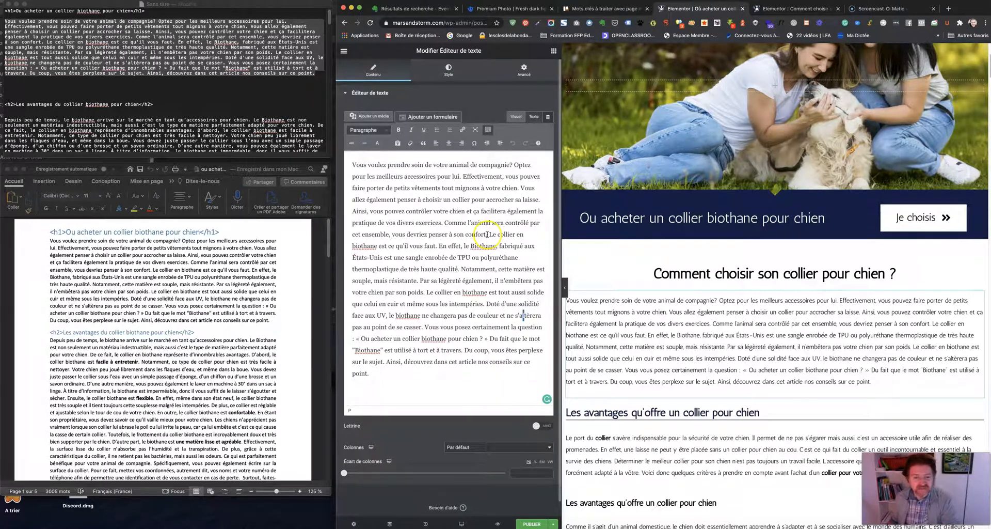
- Split the introduction into three paragraphs, breaking before "Comme l'animal sera contrôlé" and before "Le collier en biothane est tout aussi solide"
click(445, 222)
key(Return)
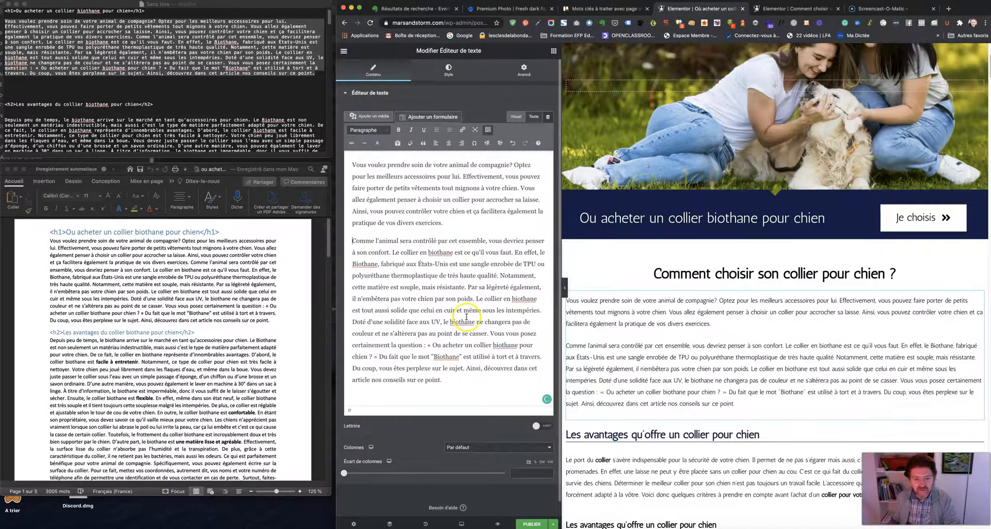
click(477, 298)
key(Return)
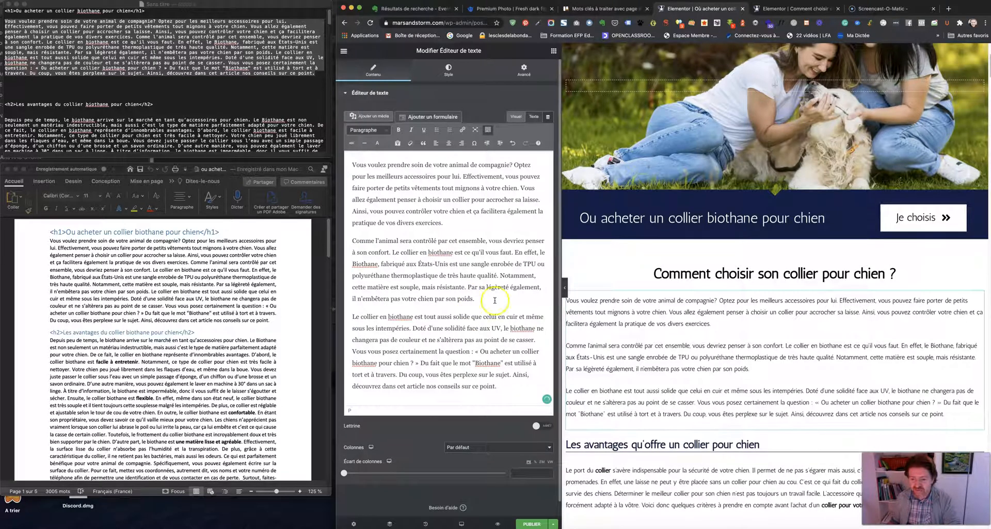
- Check the split introduction on the page and save the biothane collar page as a draft
scroll(715, 341, down, 2)
click(711, 332)
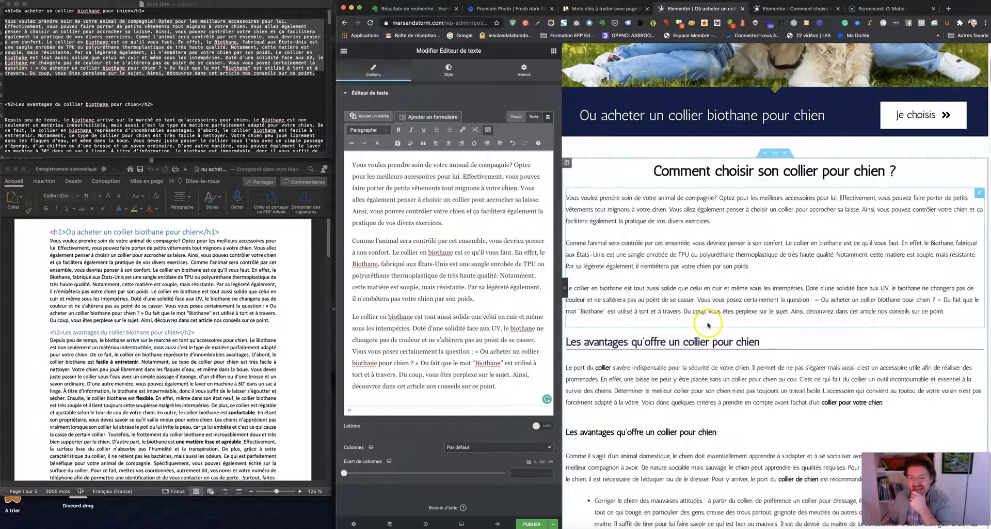
click(553, 524)
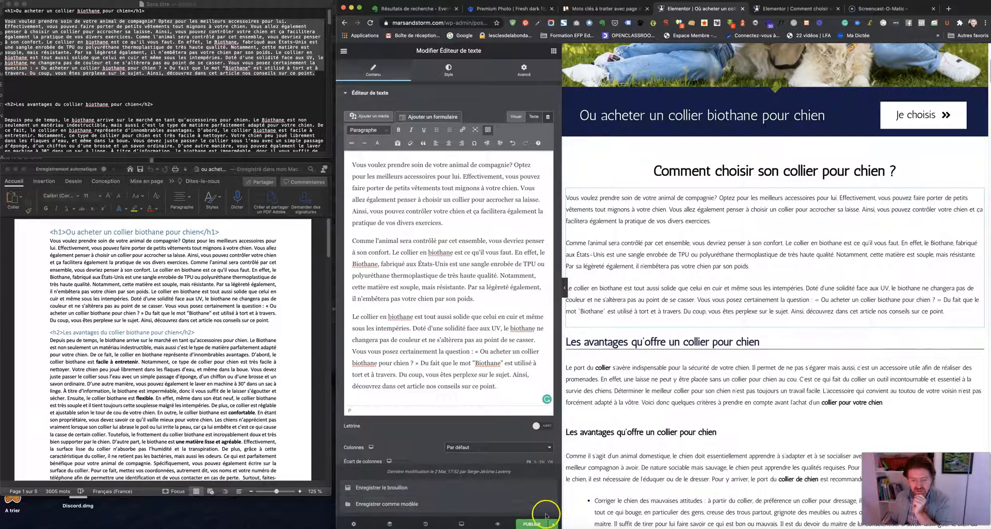
click(398, 489)
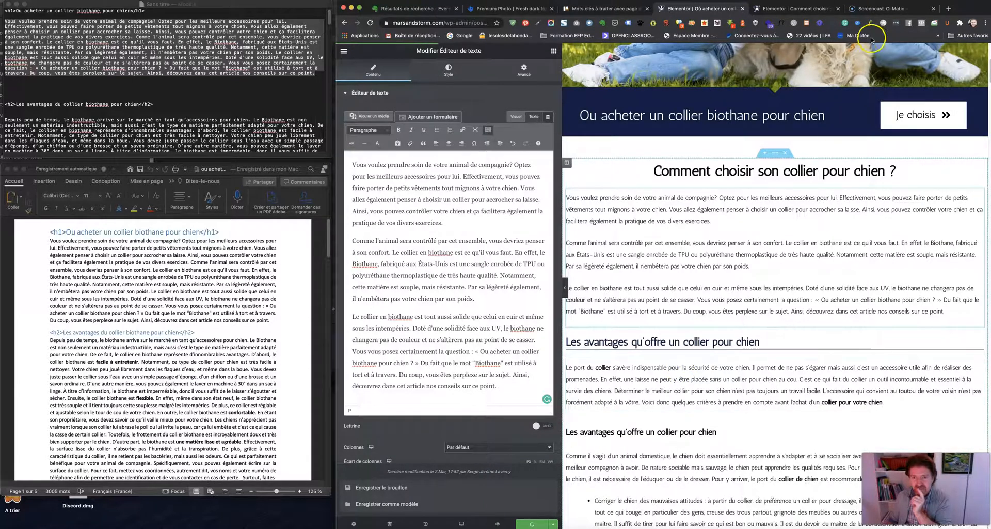
- Preview the "Comment choisir" page and examine how its headings, paragraphs and bullet lists are laid out
click(804, 9)
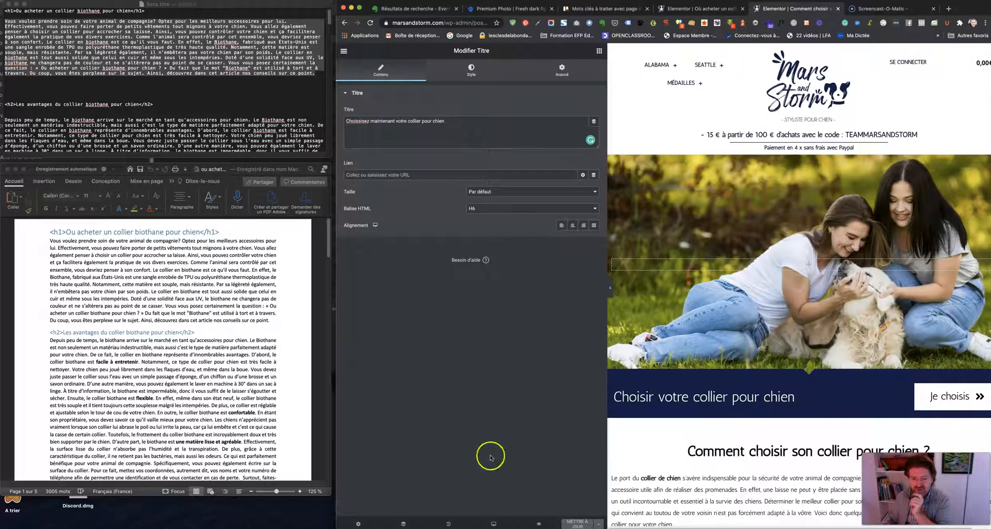
click(538, 523)
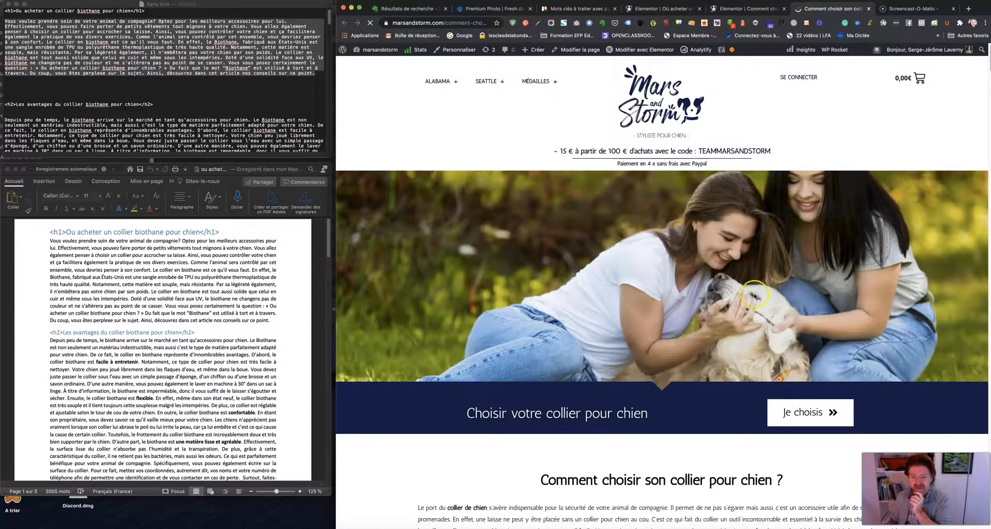
scroll(628, 290, down, 10)
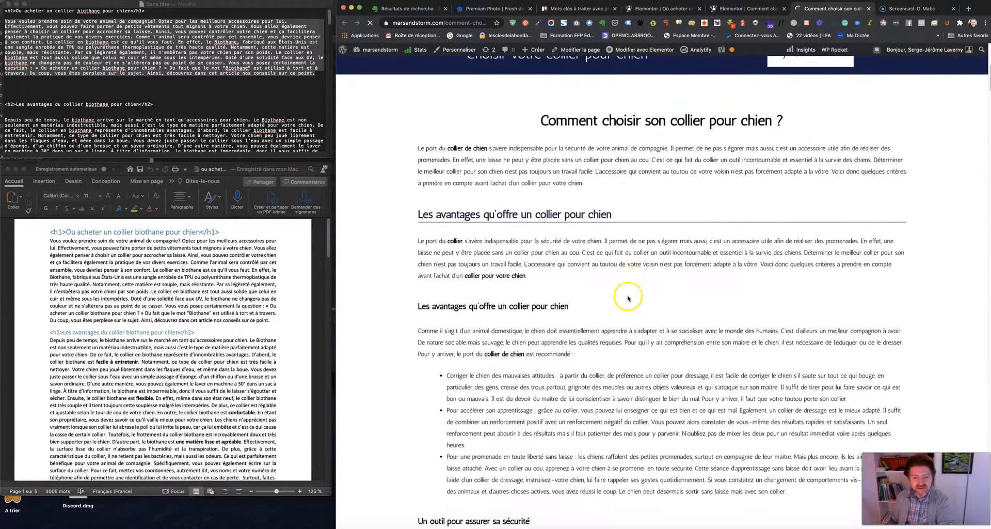
scroll(628, 298, down, 10)
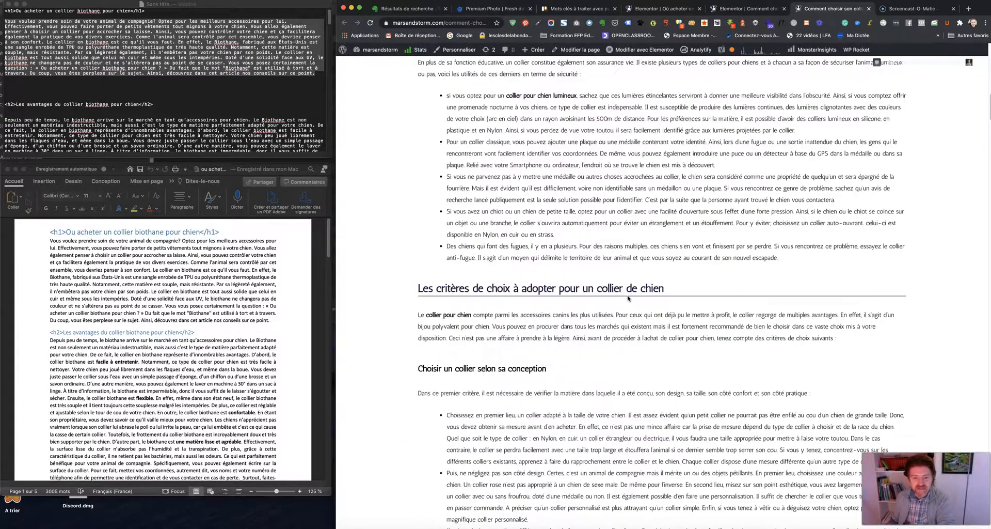
scroll(627, 298, down, 5)
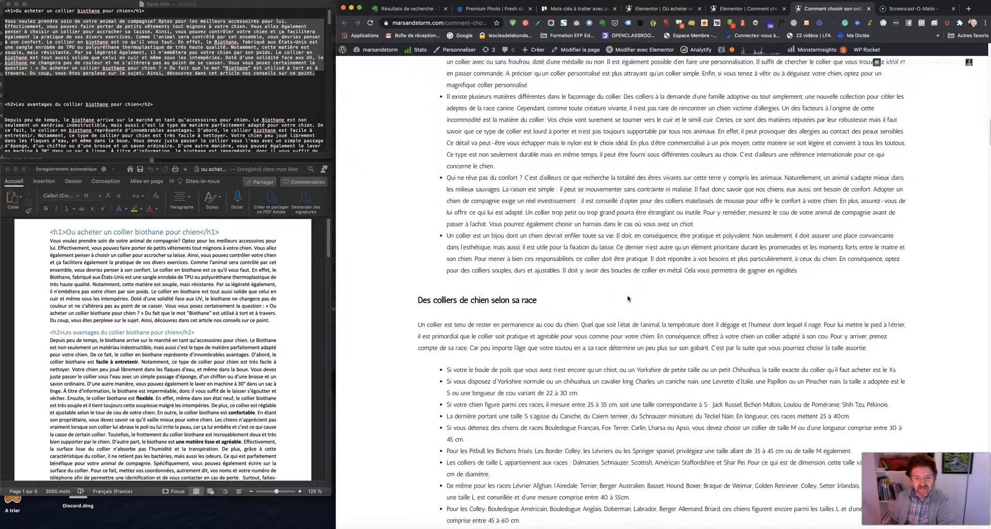
scroll(628, 298, down, 4)
scroll(628, 298, down, 9)
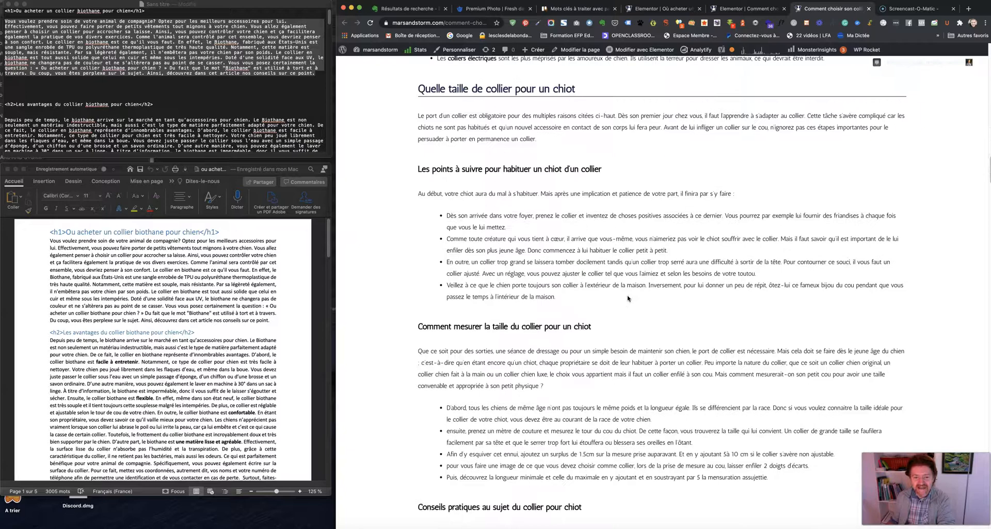
scroll(628, 298, down, 8)
scroll(628, 298, up, 13)
scroll(628, 298, up, 20)
click(663, 318)
scroll(662, 318, down, 6)
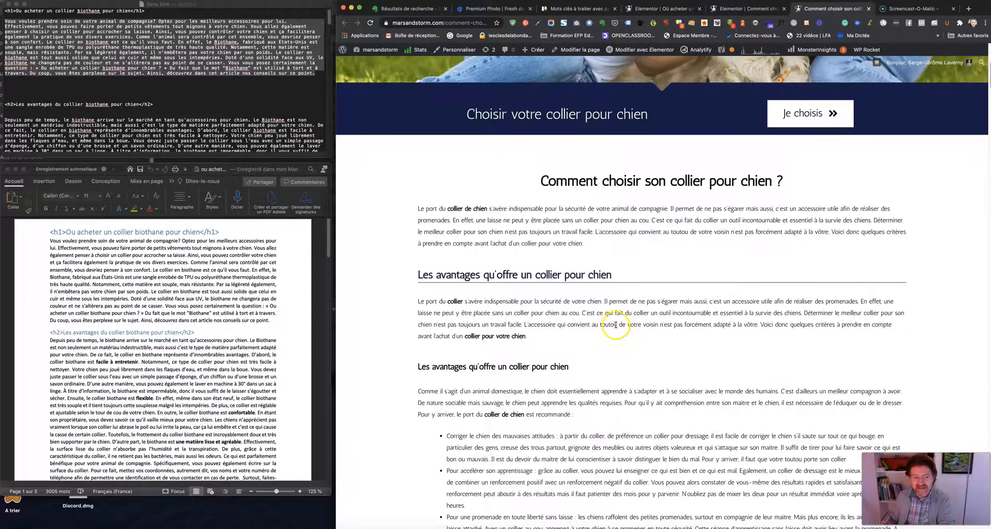
- Highlight the title and introduction in the Word document, and return to the biothane collar page in Elementor
click(233, 289)
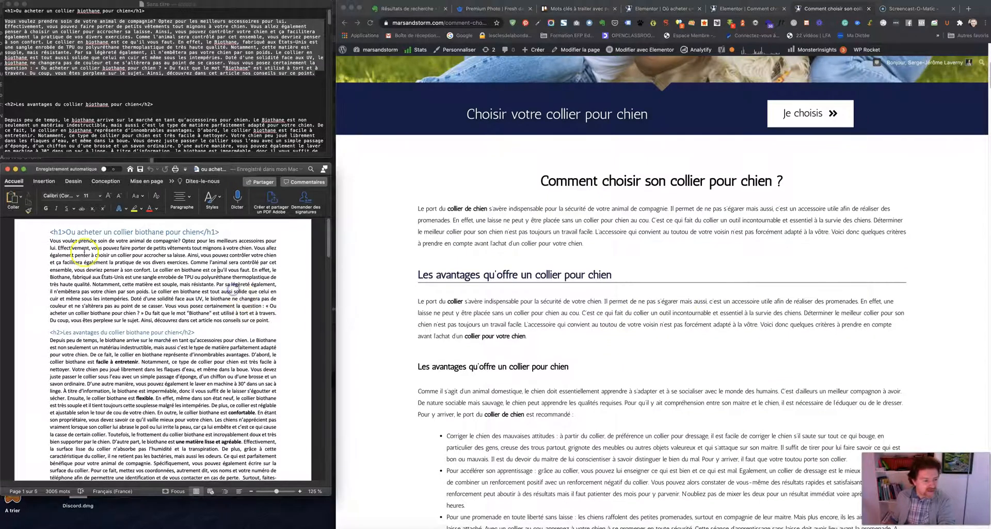
drag(52, 233, 288, 317)
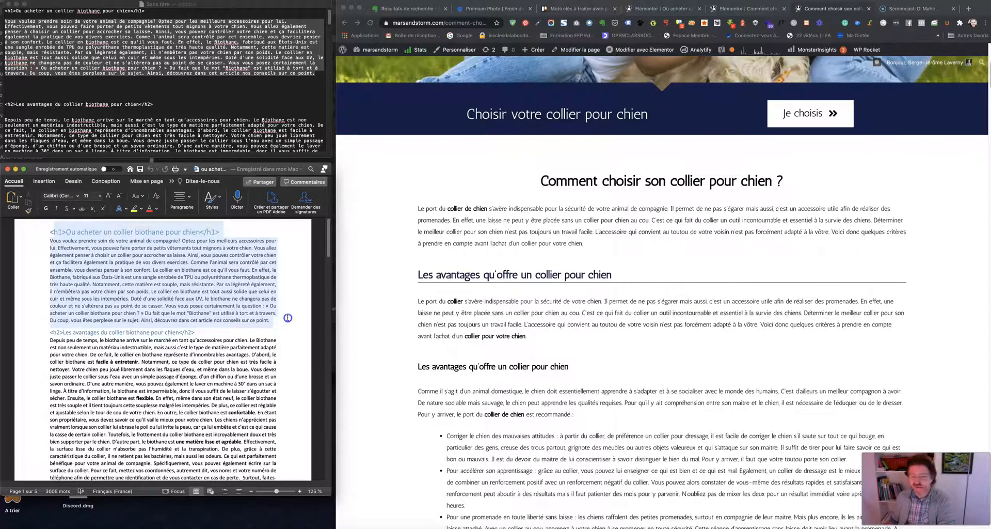
click(754, 10)
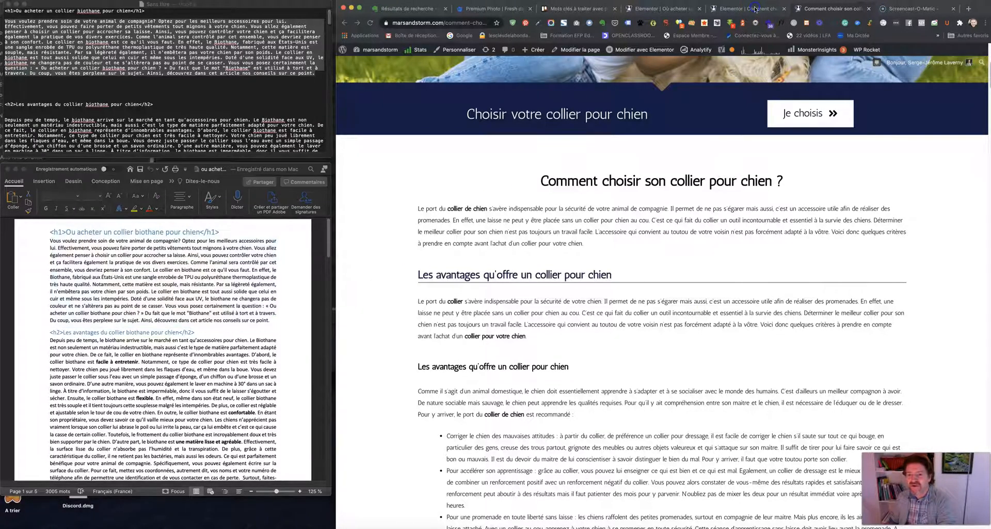
drag(607, 105, 589, 105)
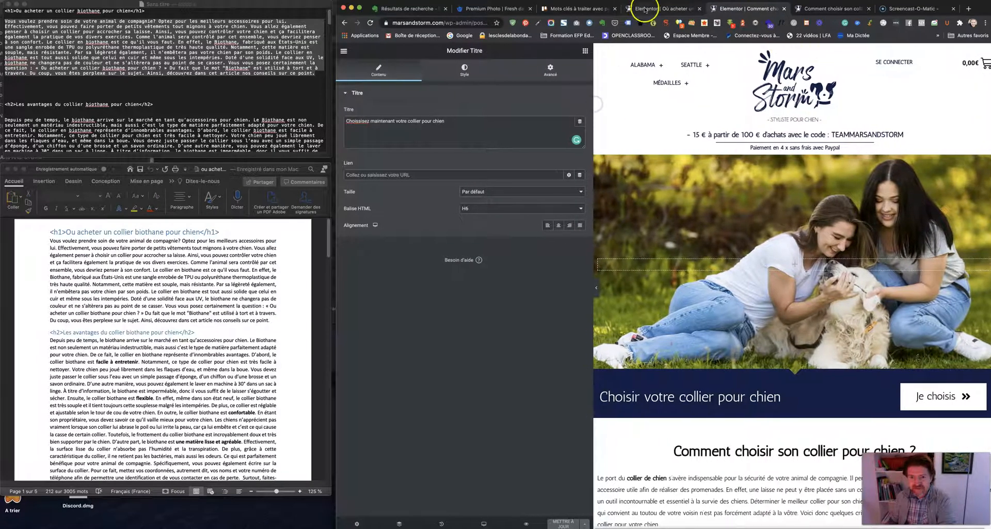
click(644, 10)
scroll(746, 232, down, 2)
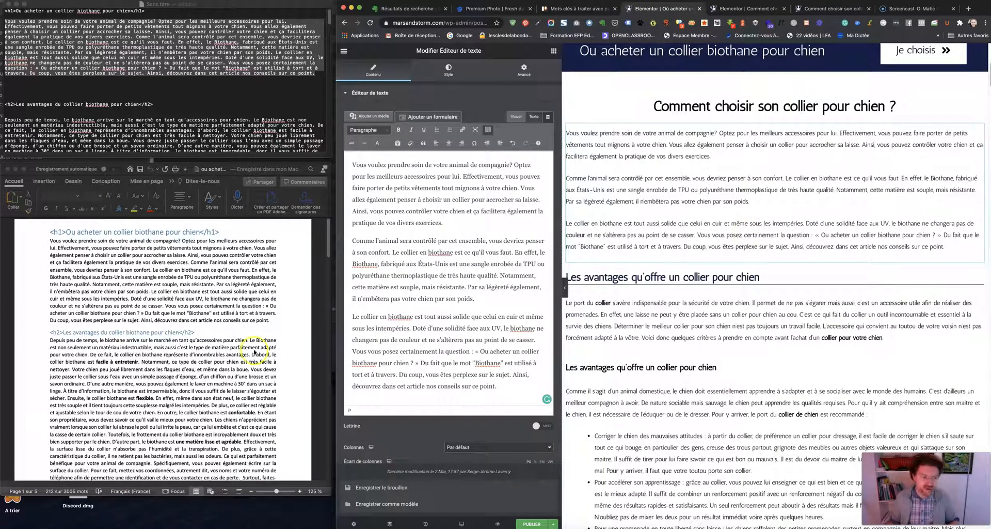
click(164, 347)
click(165, 293)
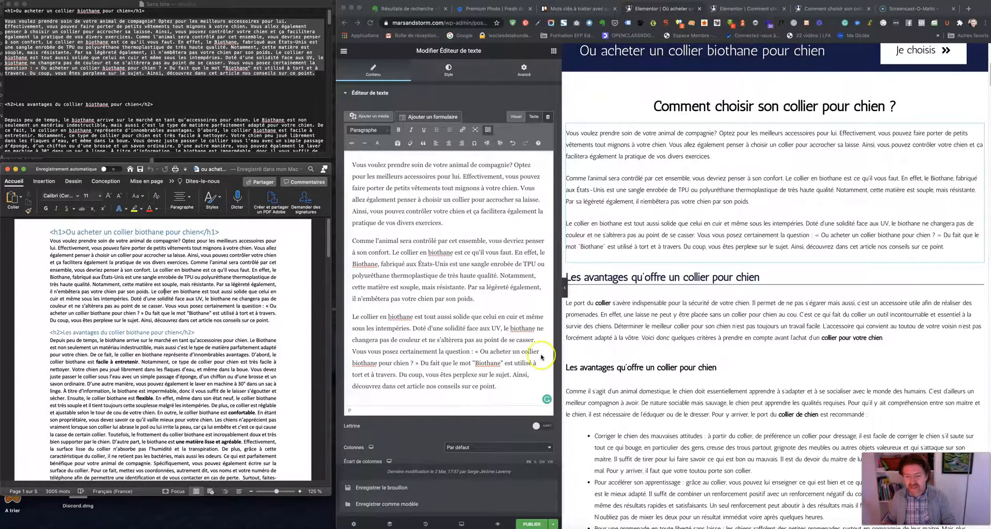
click(601, 390)
scroll(602, 392, down, 1)
click(685, 345)
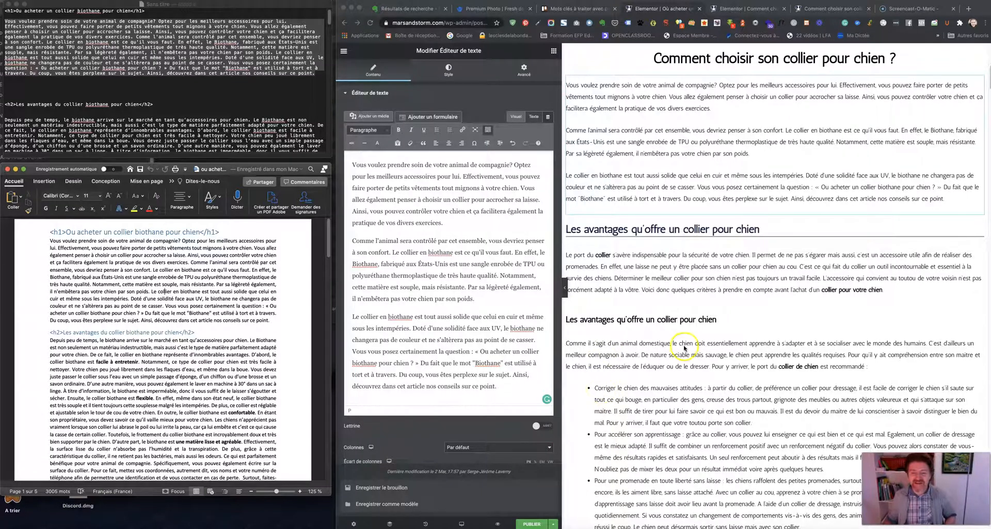
scroll(686, 347, up, 1)
scroll(685, 348, up, 1)
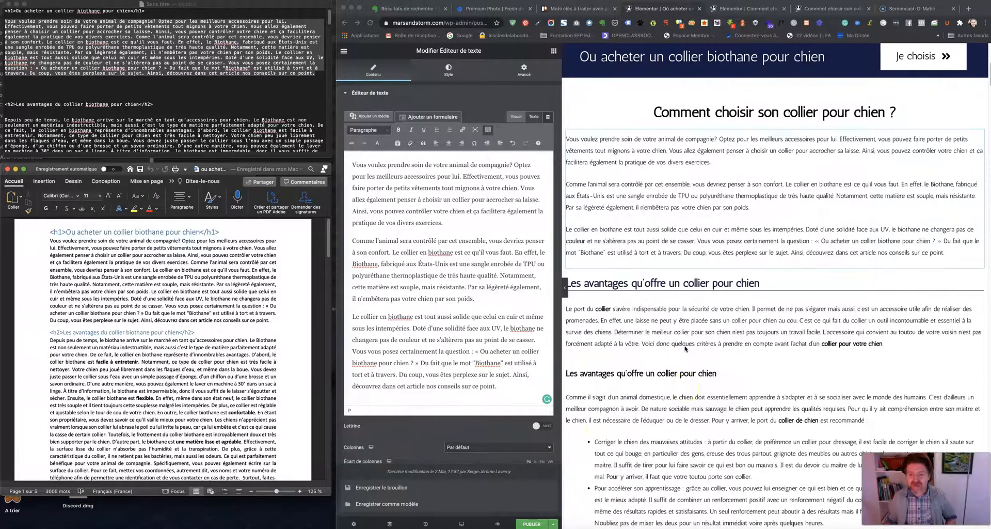
- Open the settings of the heading "Les avantages qu'offre un collier pour chien" directly below the introduction
click(616, 283)
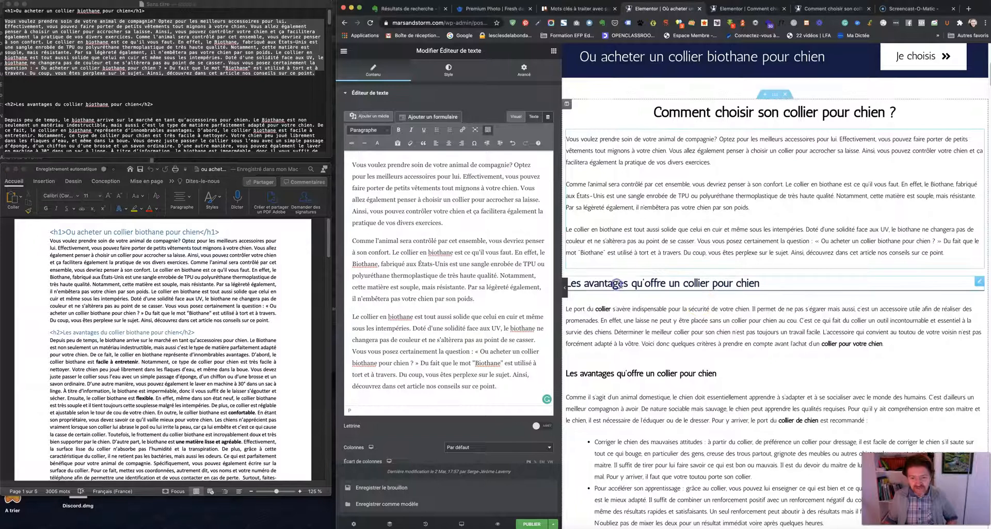
click(979, 282)
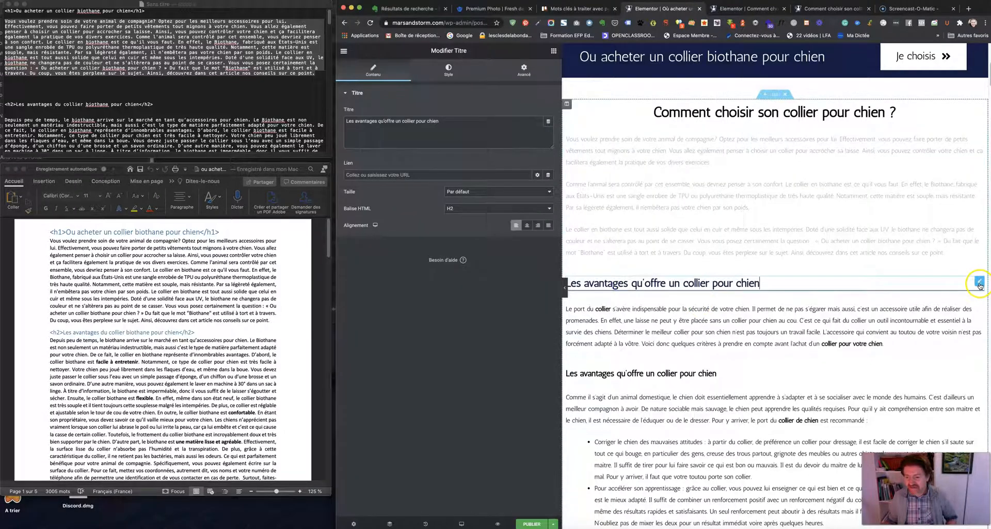
right_click(980, 284)
click(873, 284)
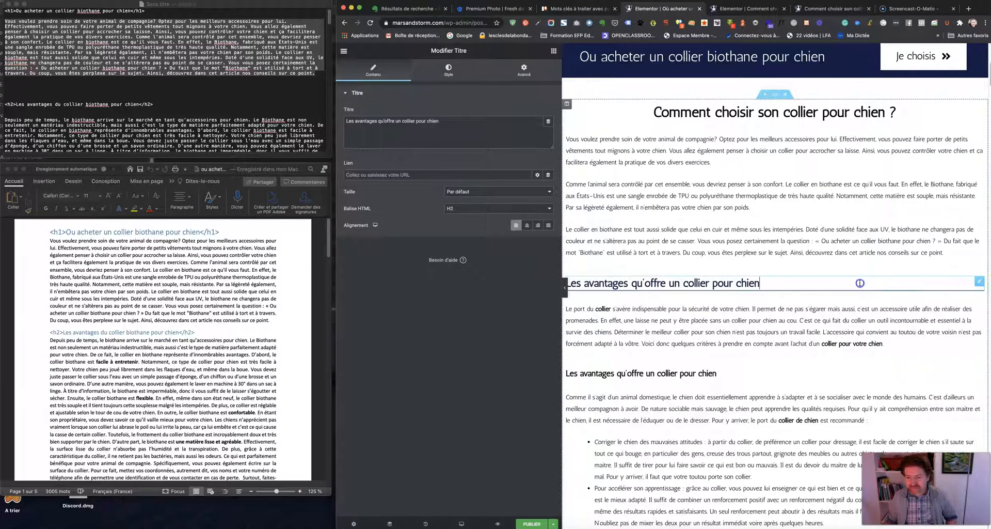
- Add a new heading widget between the introduction and "Les avantages qu'offre un collier pour chien", and set its HTML tag to H4
click(554, 51)
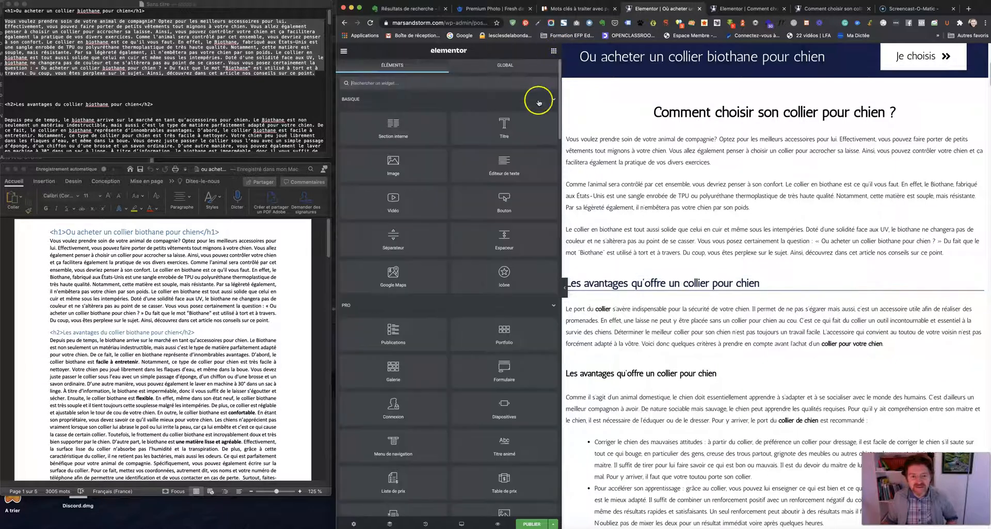
drag(499, 123, 752, 267)
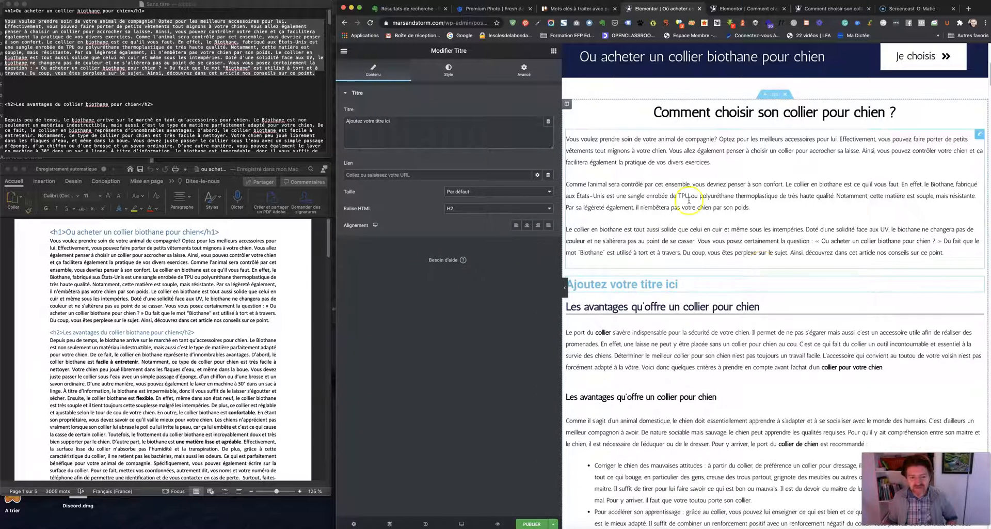
click(499, 208)
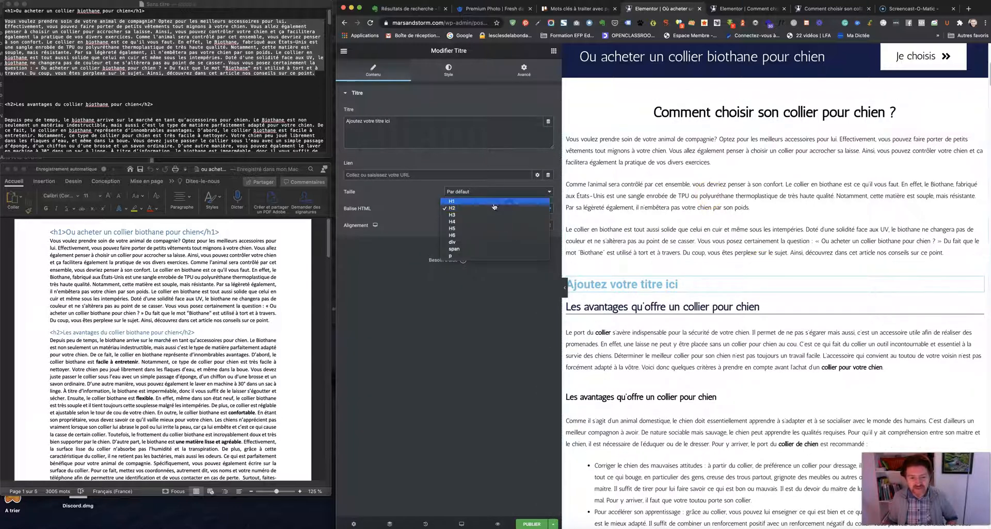
click(481, 199)
click(475, 209)
click(473, 215)
click(468, 211)
click(467, 214)
click(466, 210)
click(466, 214)
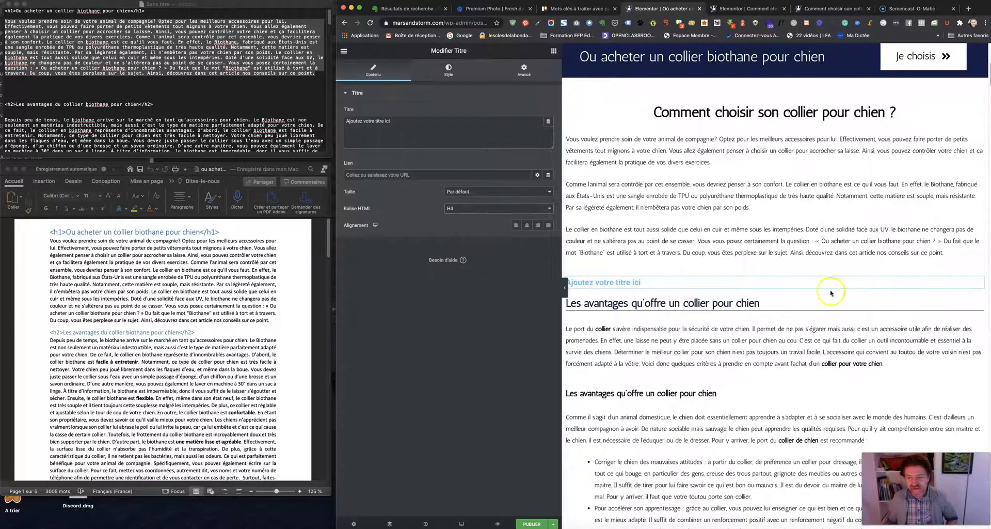
- Set the HTML tag of the underlined heading "Les avantages qu'offre un collier pour chien" to H3
click(970, 303)
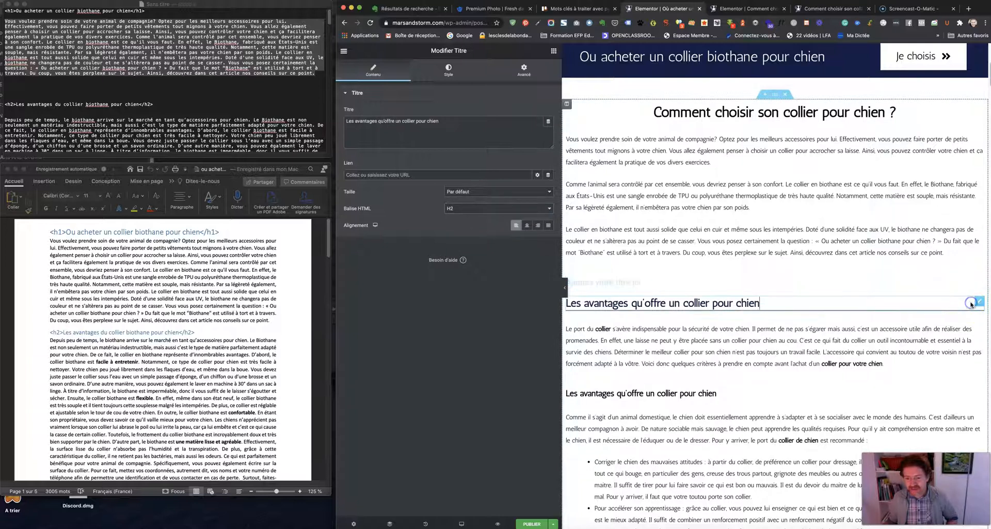
click(466, 221)
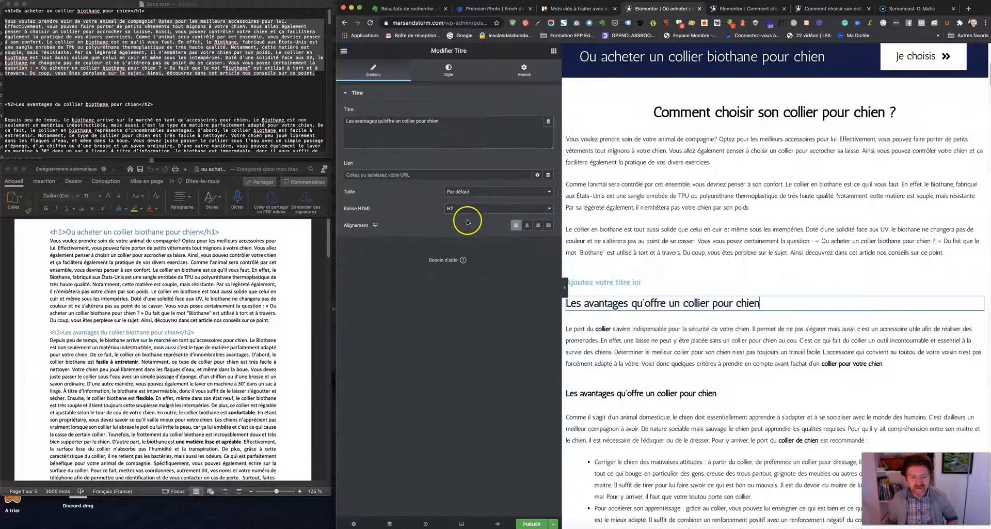
click(696, 113)
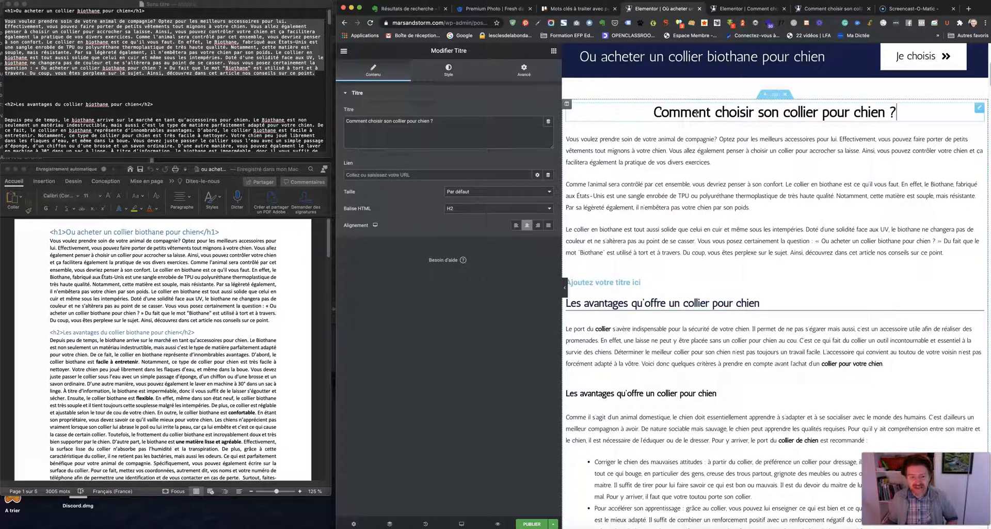
click(686, 304)
click(654, 308)
click(482, 209)
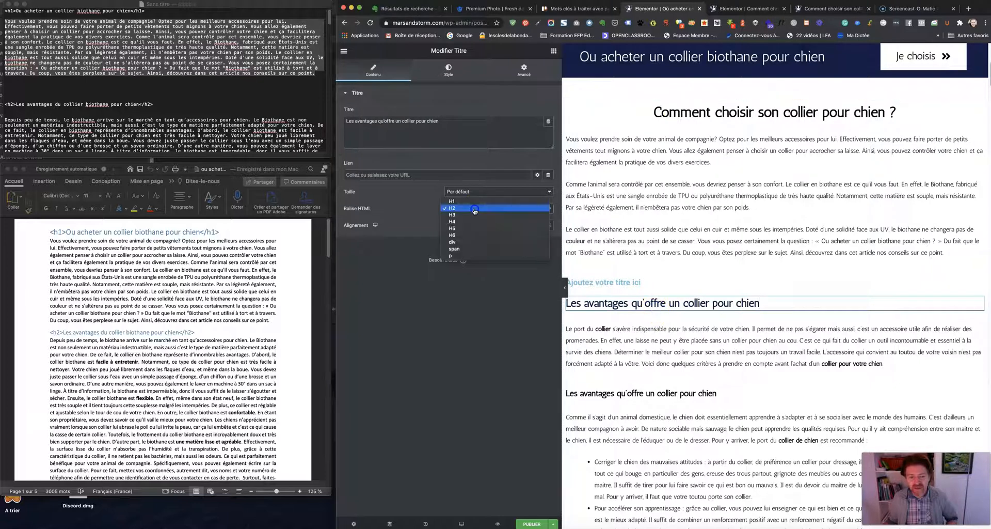
click(470, 214)
- Compare the HTML tags of the banner title, the "Comment choisir son collier pour chien ?" heading and the underlined heading below the introduction
click(692, 115)
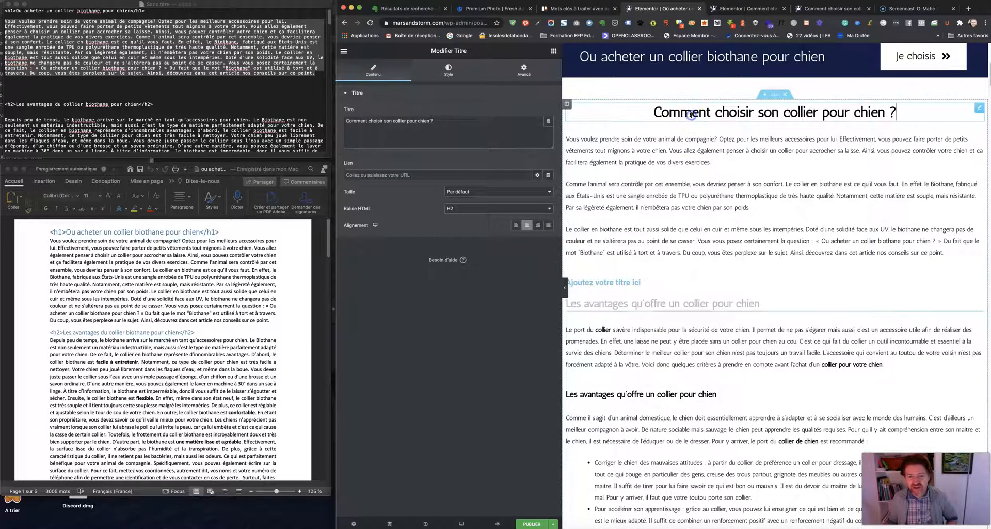
scroll(714, 172, up, 3)
click(678, 214)
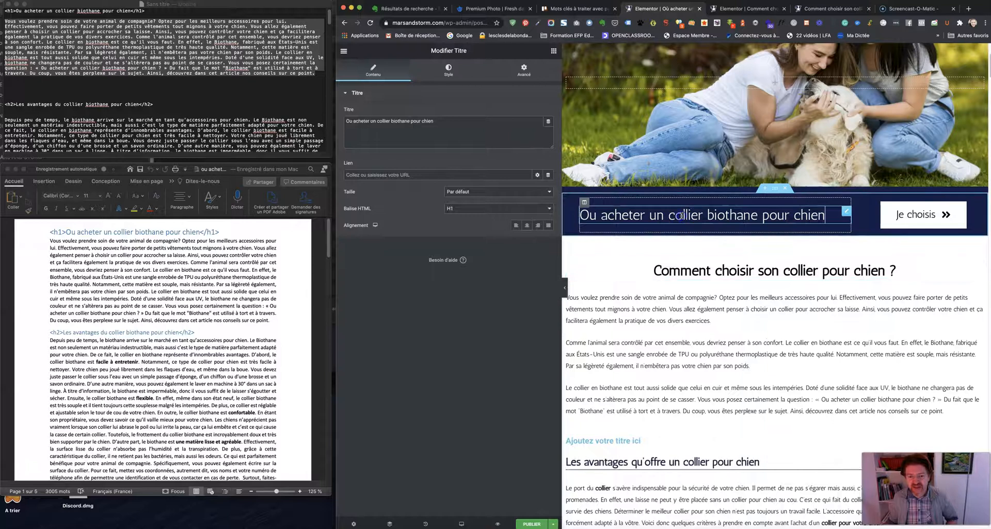
scroll(681, 214, down, 2)
click(681, 213)
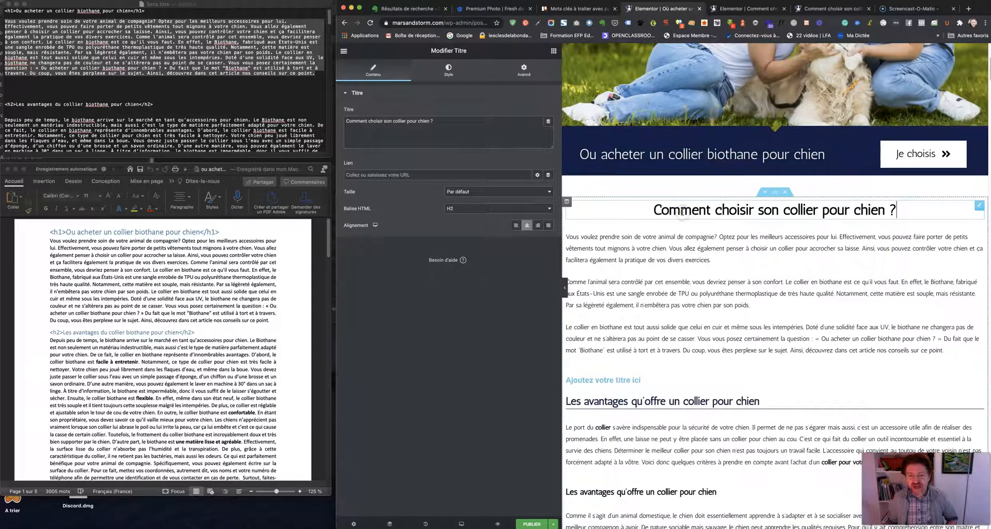
scroll(682, 213, down, 2)
scroll(682, 212, down, 2)
click(660, 302)
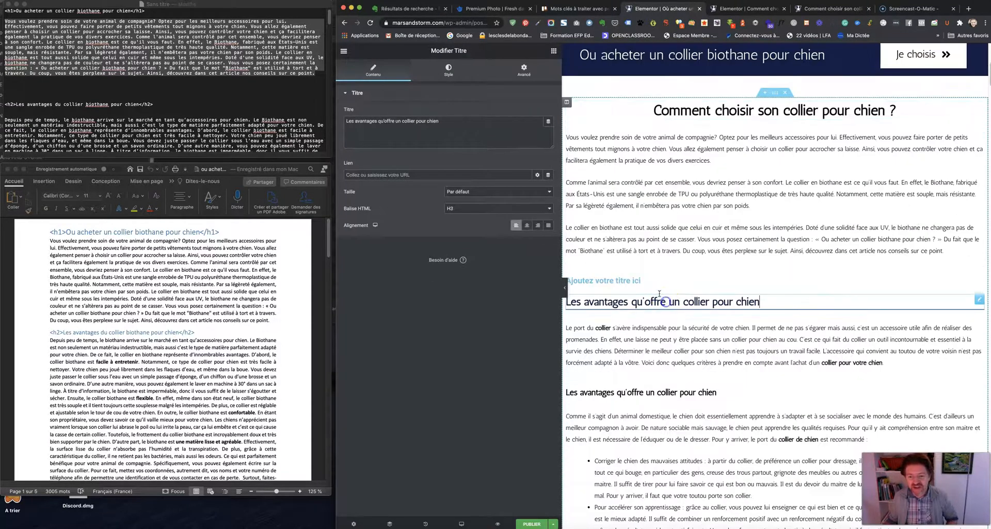
scroll(639, 281, down, 2)
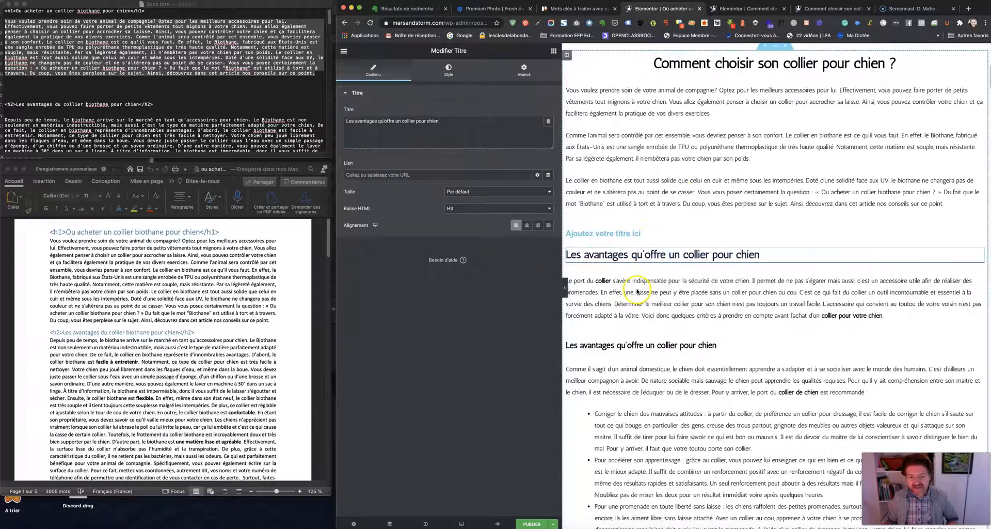
- Set the HTML tag of the smaller "Les avantages qu'offre un collier pour chien" subheading above the bullet list to H4
click(661, 345)
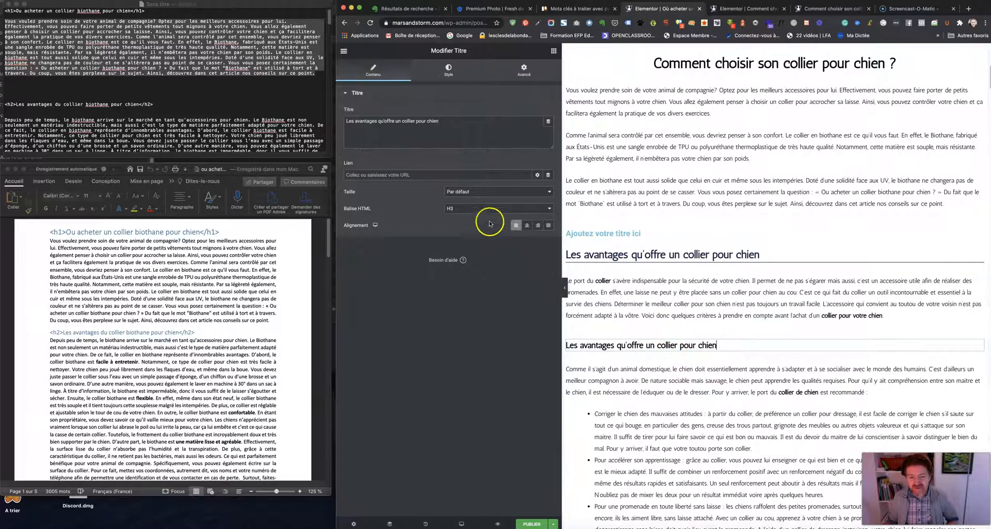
drag(718, 345, 566, 345)
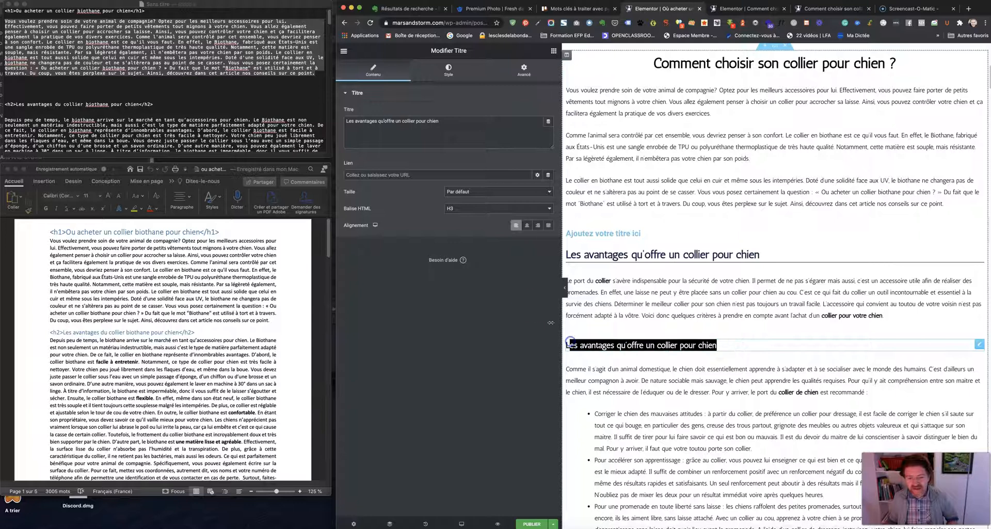
click(470, 208)
click(470, 218)
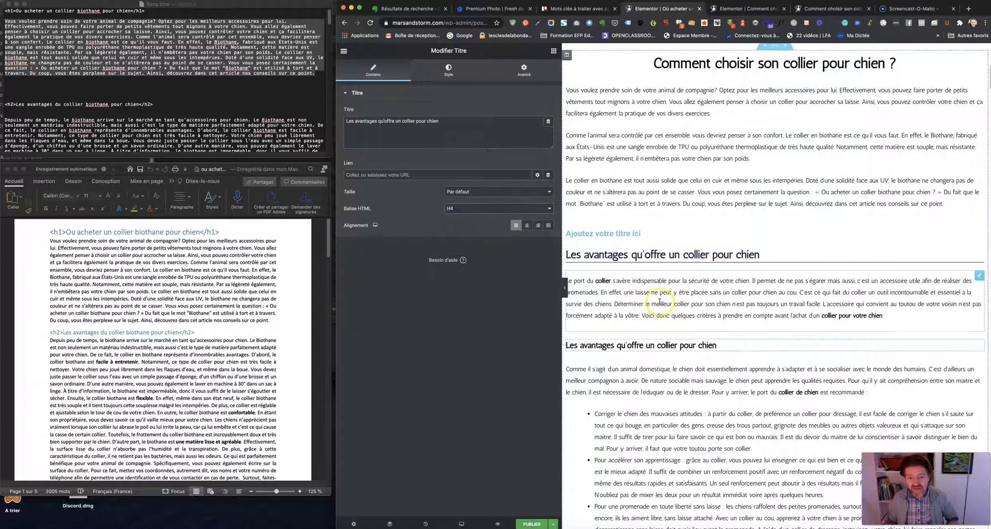
scroll(664, 294, up, 2)
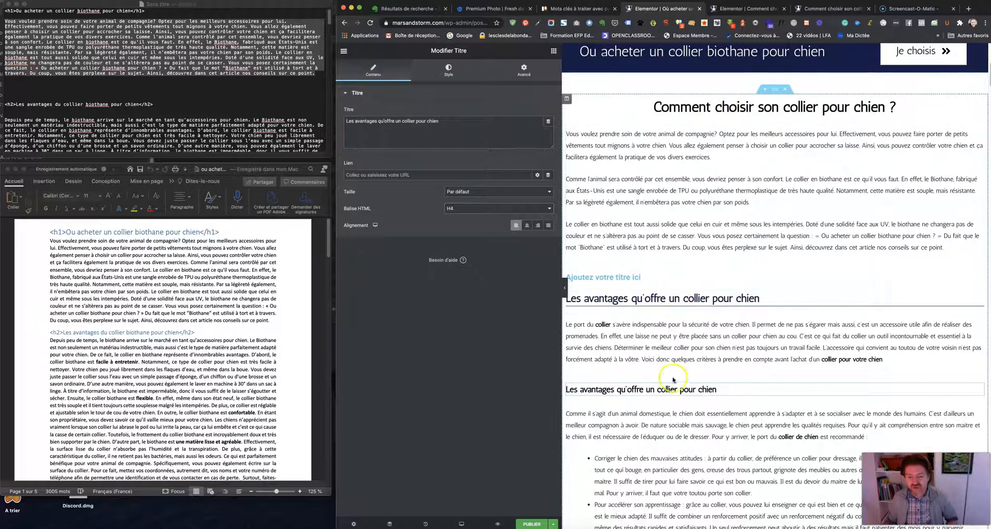
- Delete the placeholder heading "Ajoutez votre titre ici" below the introduction and select the introduction text again
click(634, 277)
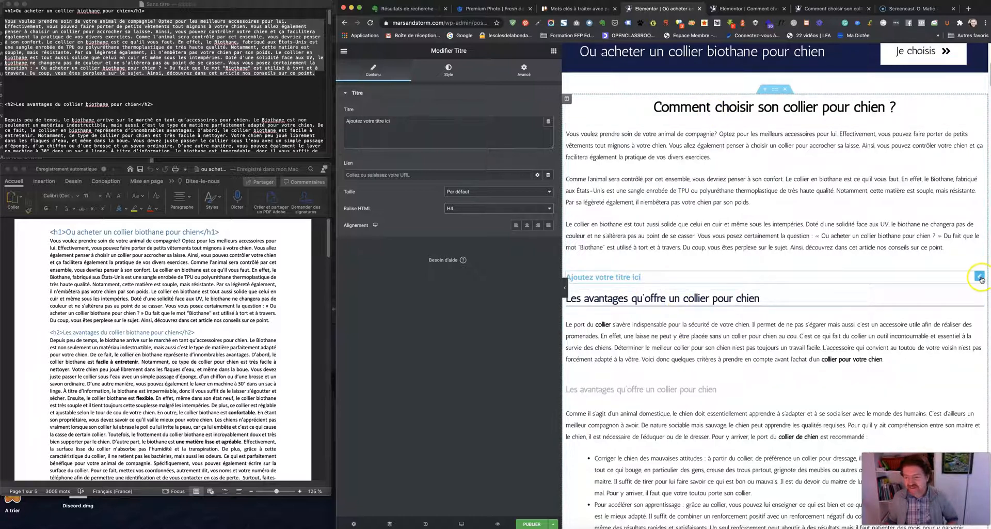
right_click(979, 280)
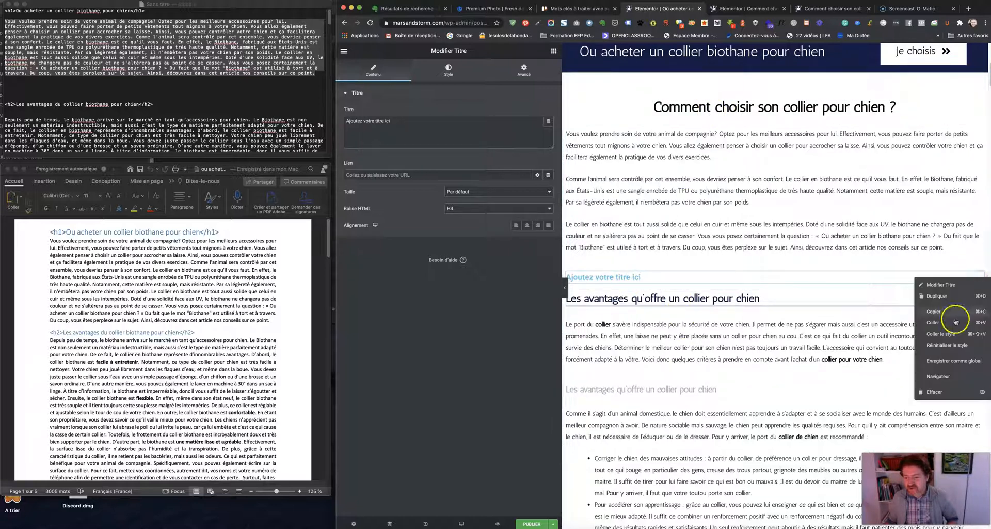
click(938, 392)
click(739, 205)
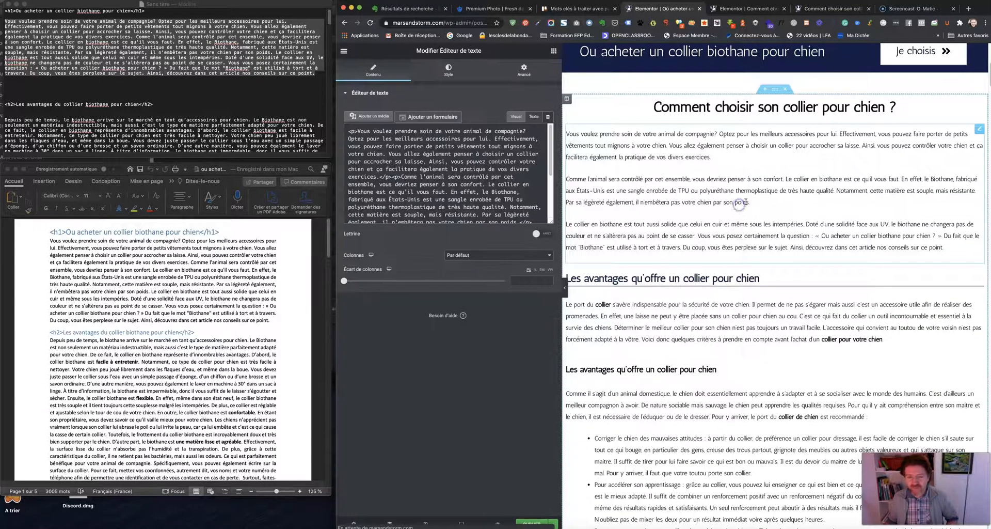
- Replace the underlined heading below the introduction with "Les avantages du collier biothane pour chien" copied from the source text
click(85, 105)
drag(138, 103, 17, 105)
key(super+c)
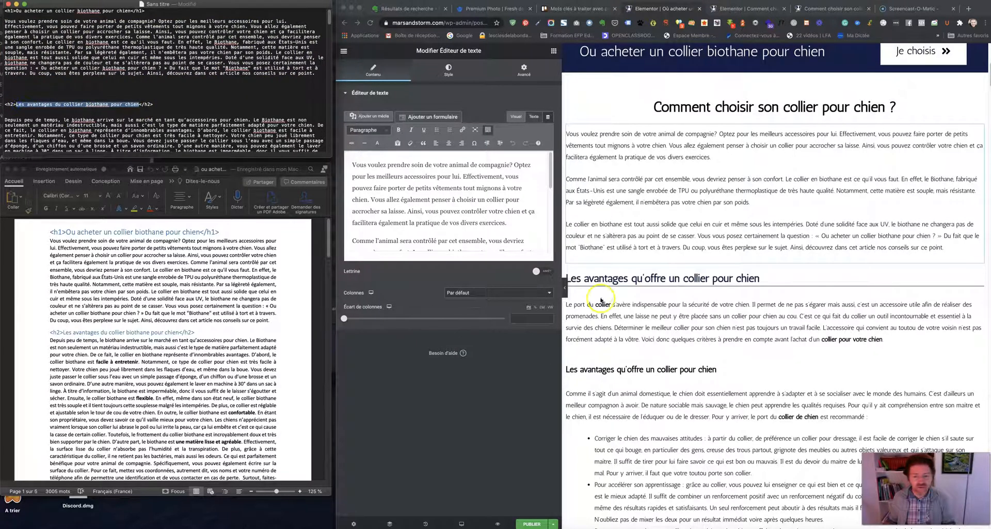
click(609, 281)
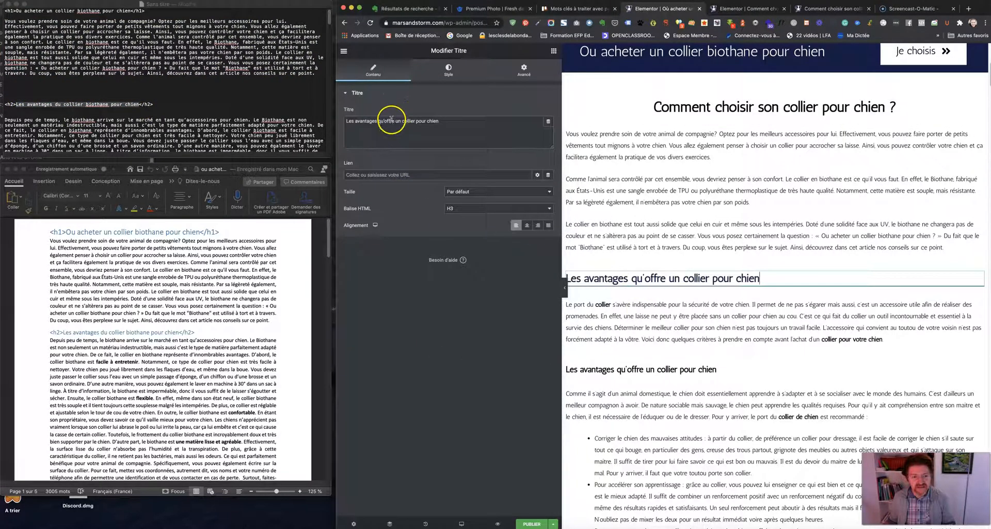
key(super+a)
key(super+v)
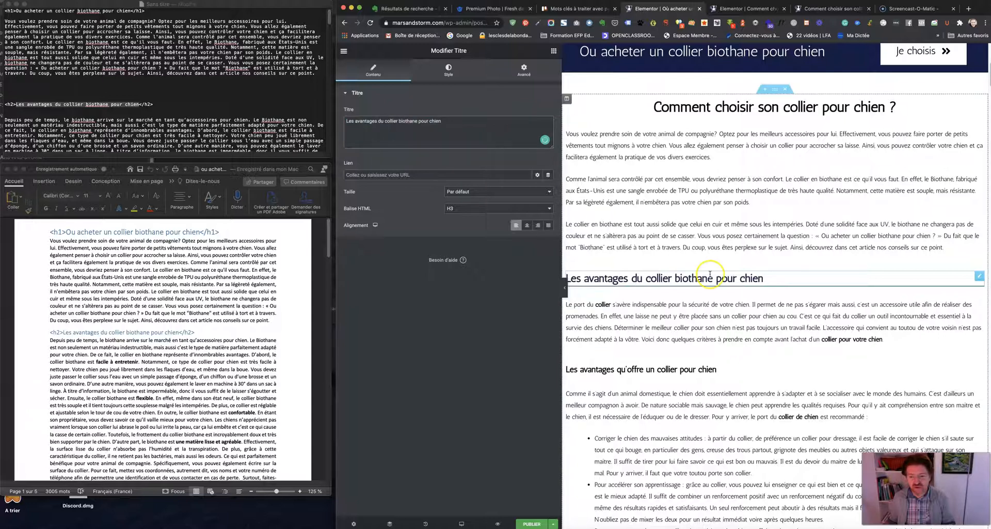
scroll(217, 281, down, 5)
scroll(221, 285, up, 5)
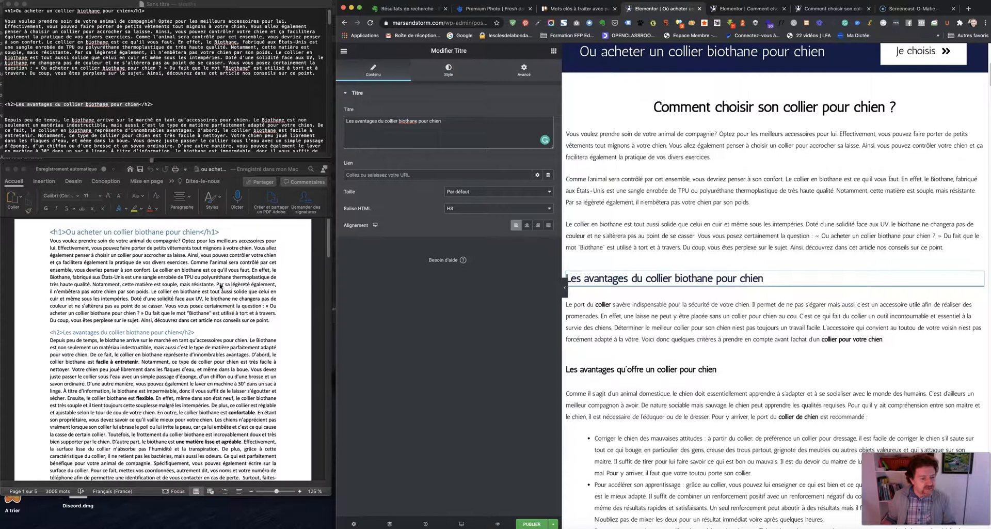
- Enlarge the plain-text source window and add blank lines before and after the "Comment savoir si c'est du vrai biothane ?" heading
scroll(220, 286, down, 1)
scroll(220, 285, down, 5)
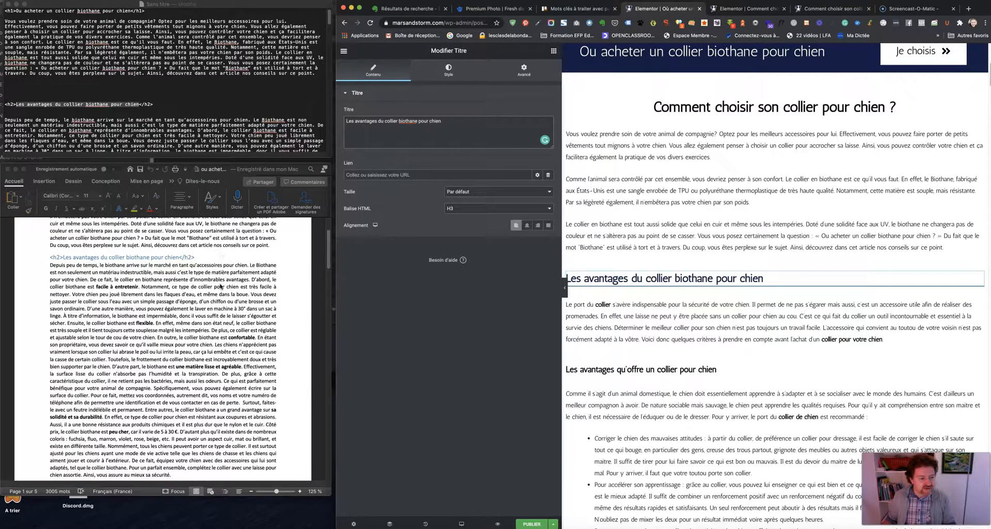
click(327, 160)
drag(326, 160, 303, 385)
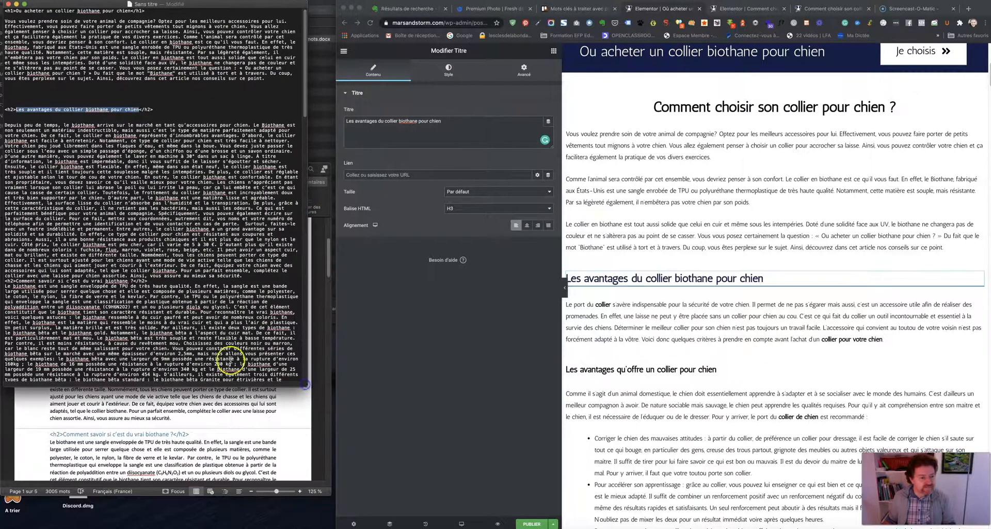
click(5, 280)
key(Return)
key(Return)
key(Return)
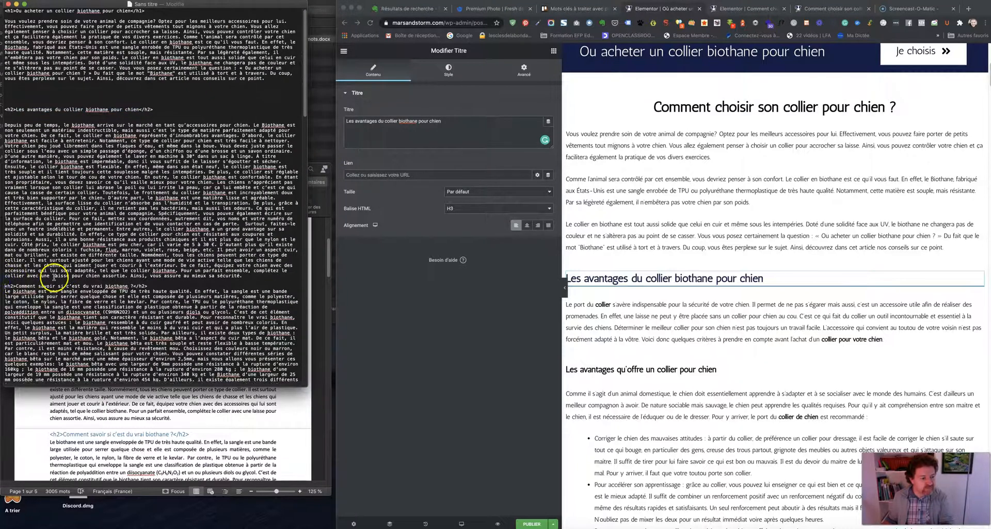
key(Return)
key(Return)
key(Return)
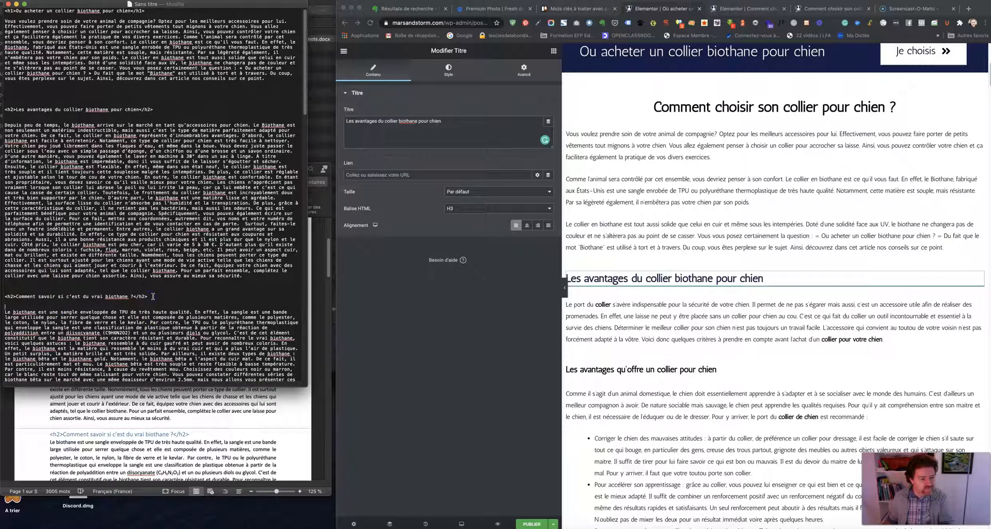
- Replace the paragraph under "Les avantages du collier biothane pour chien" with the source text beginning "Depuis peu de temps"
drag(258, 277, 2, 124)
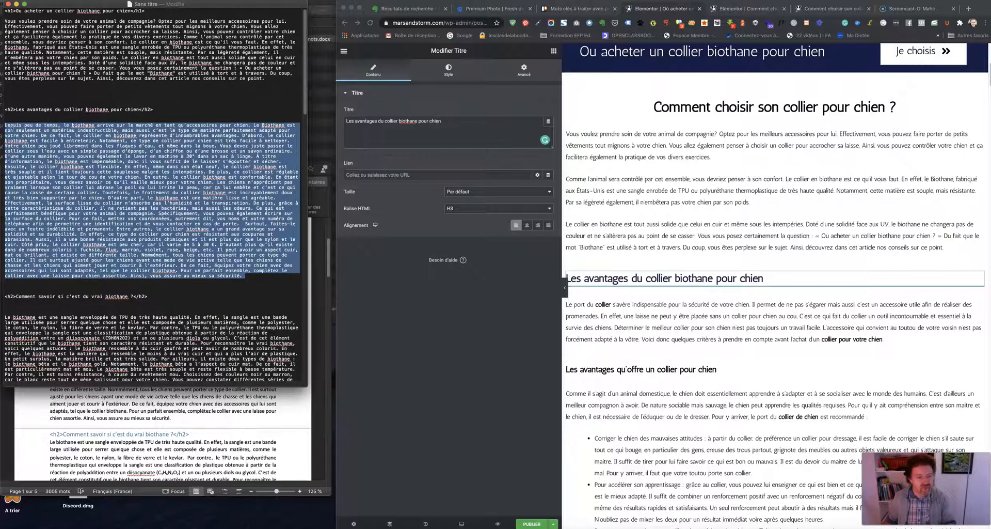
click(611, 316)
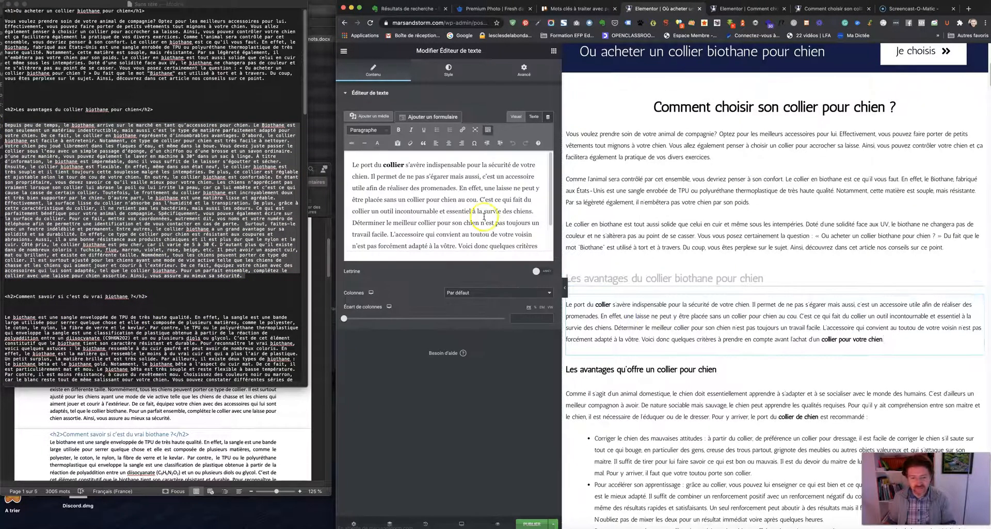
triple_click(483, 215)
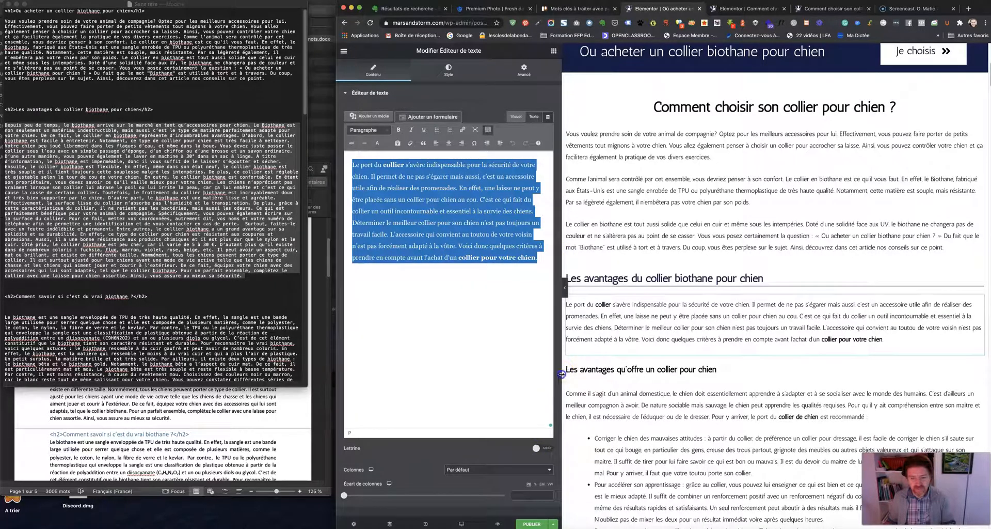
drag(608, 370, 576, 367)
key(super+v)
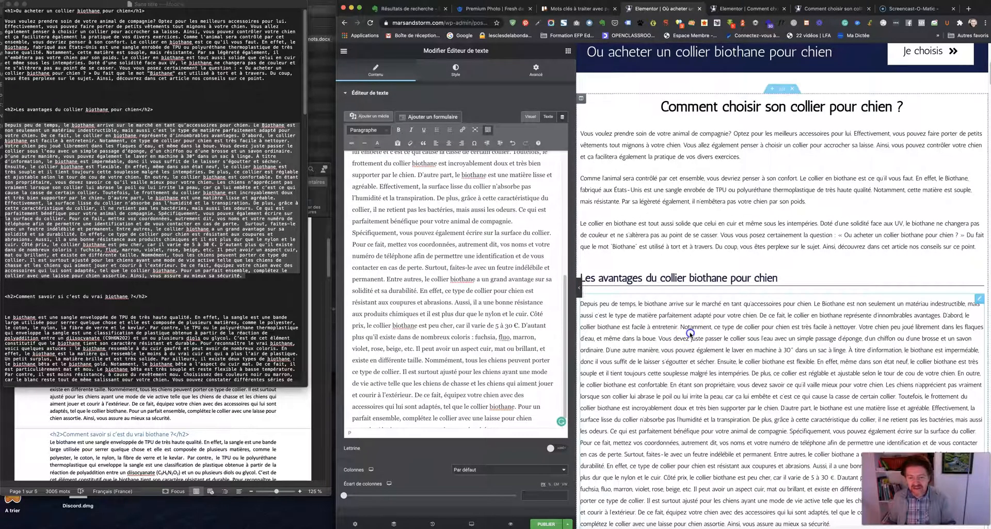
scroll(690, 334, down, 3)
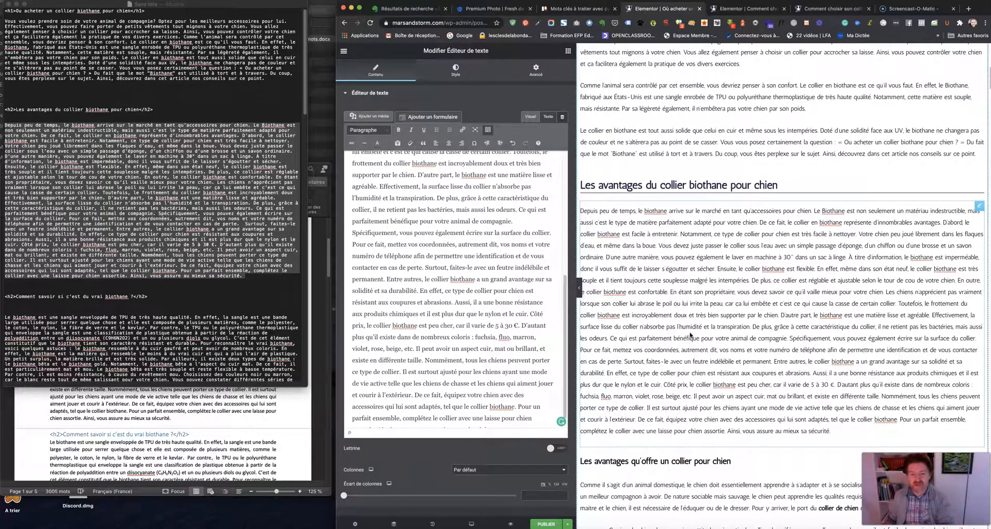
- Split the pasted advantages text into new paragraphs at "D'abord", "D'une autre manière" and "En effet, même dans son état neuf"
scroll(691, 334, up, 1)
scroll(495, 227, up, 5)
click(495, 227)
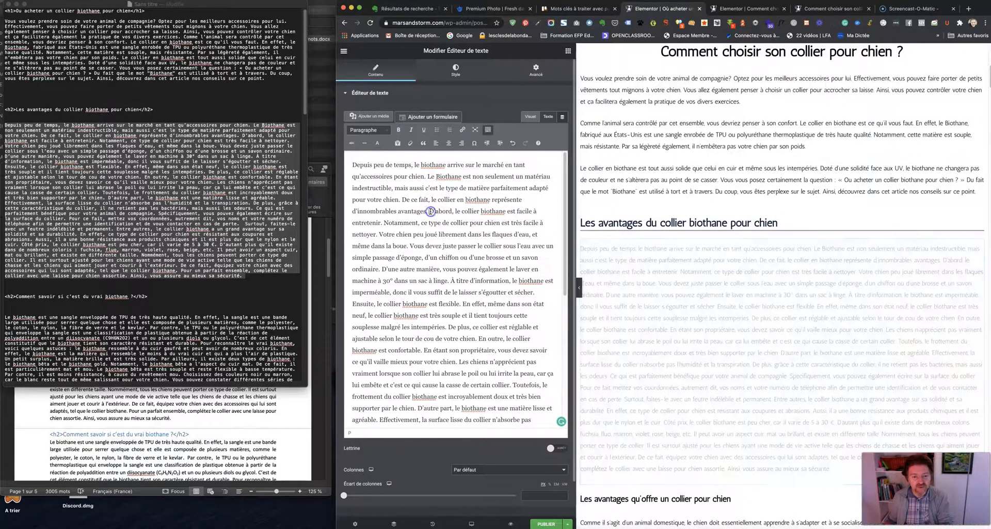
key(Return)
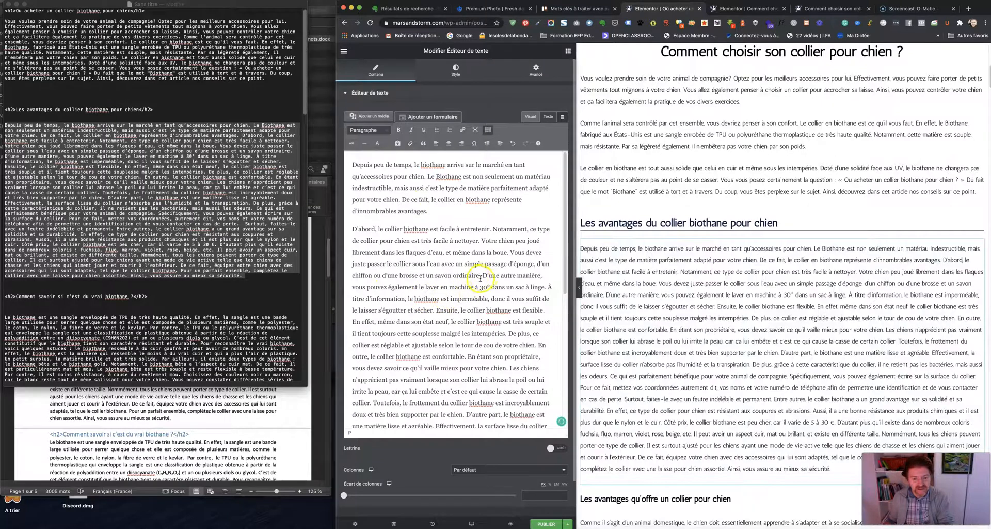
key(Return)
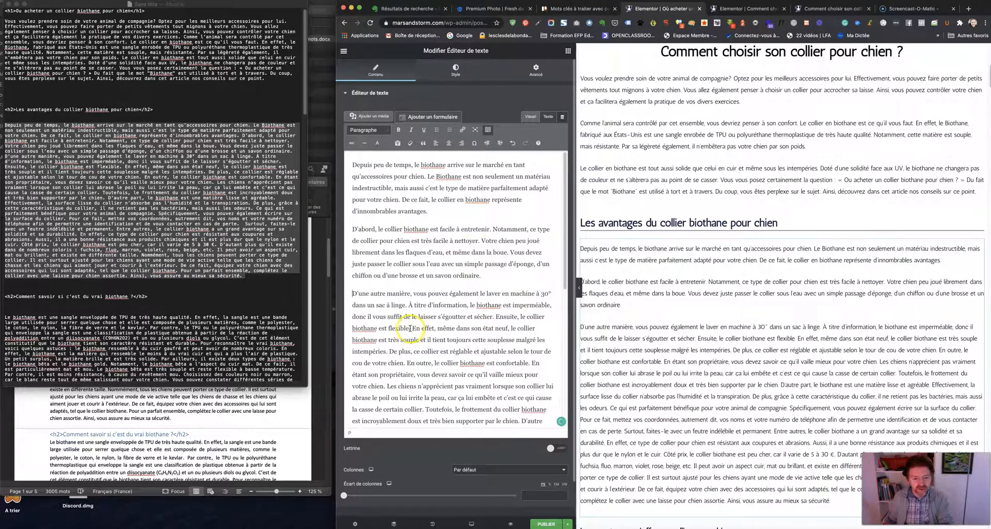
key(Return)
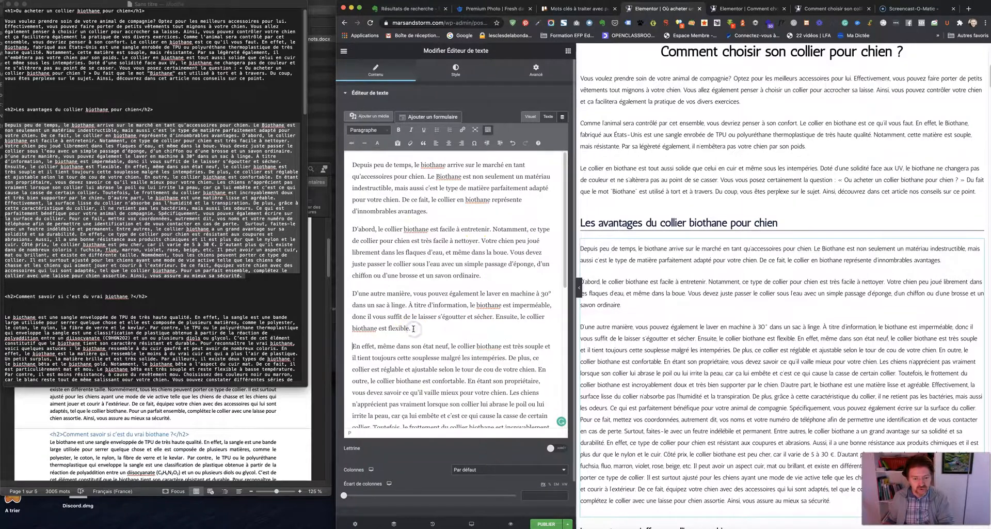
- Start new paragraphs in the advantages text at "Les chiens n'apprécient pas" and "D'autre part"
scroll(485, 282, down, 2)
scroll(485, 283, down, 1)
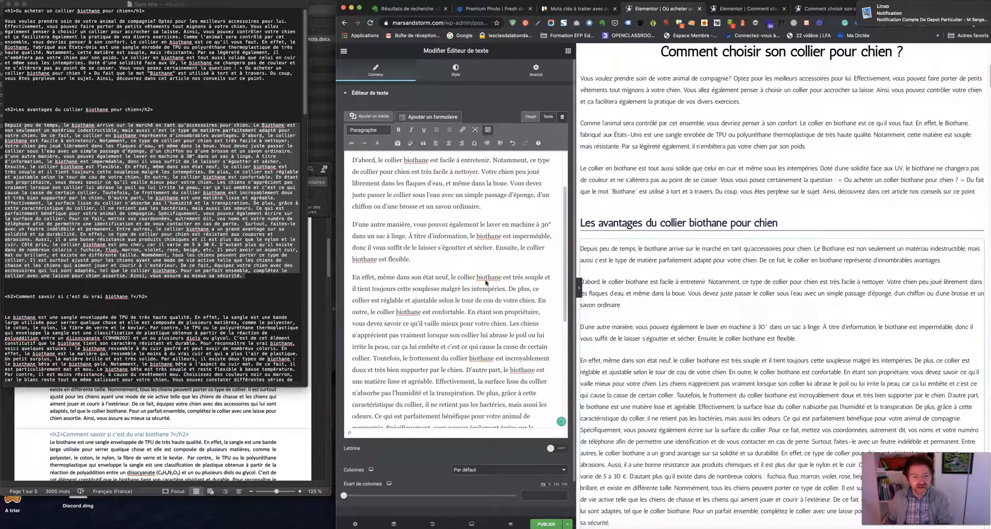
scroll(485, 283, down, 2)
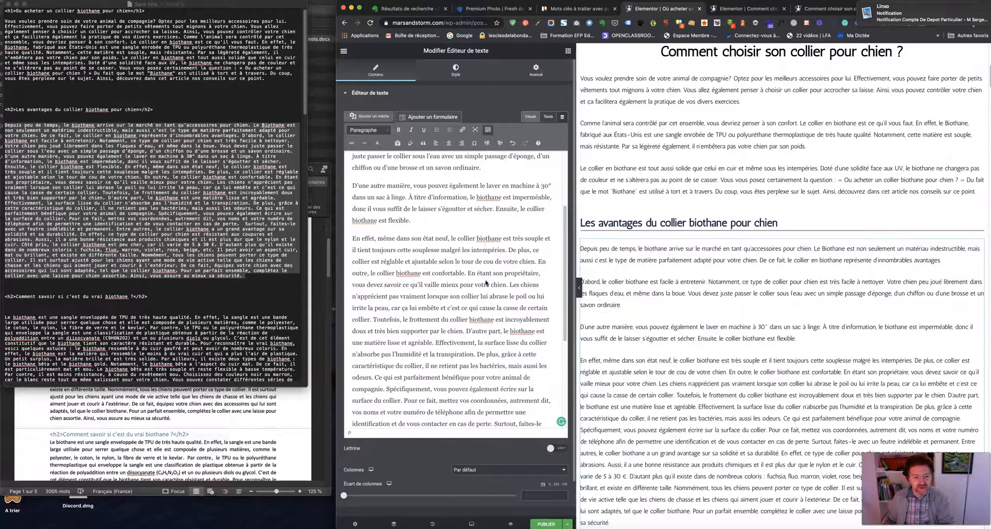
click(509, 285)
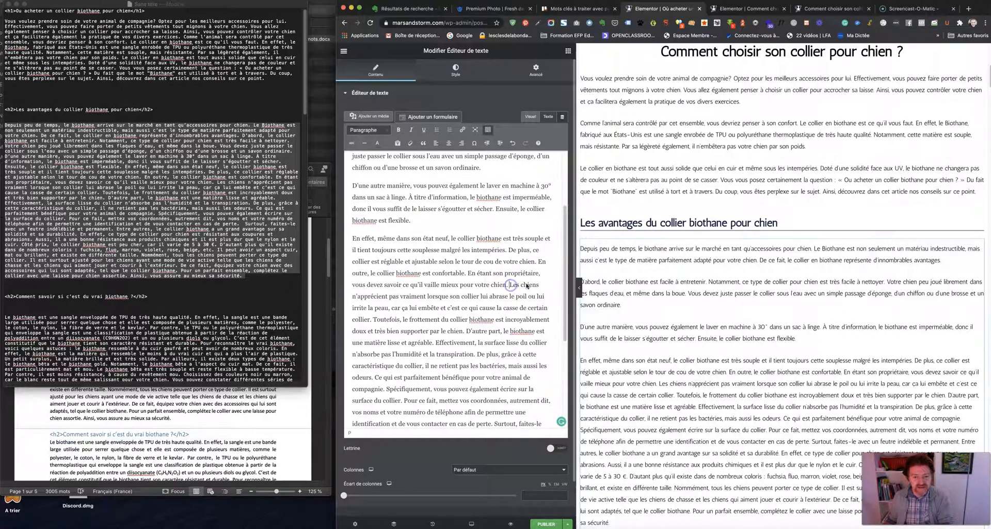
key(Return)
scroll(653, 317, down, 3)
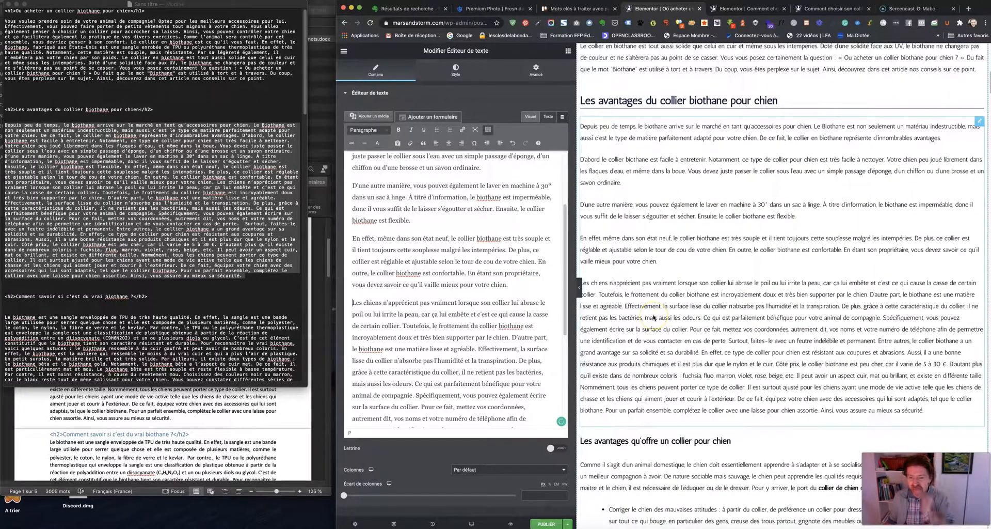
click(511, 337)
key(Return)
scroll(660, 335, down, 2)
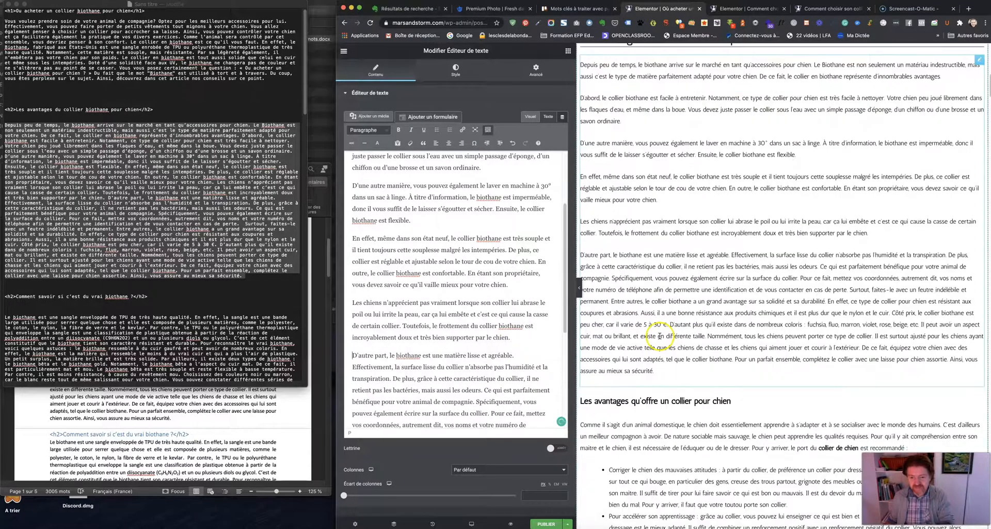
- Start new paragraphs in the advantages text at "Spécifiquement" and "En effet, ce type de collier"
scroll(485, 320, down, 2)
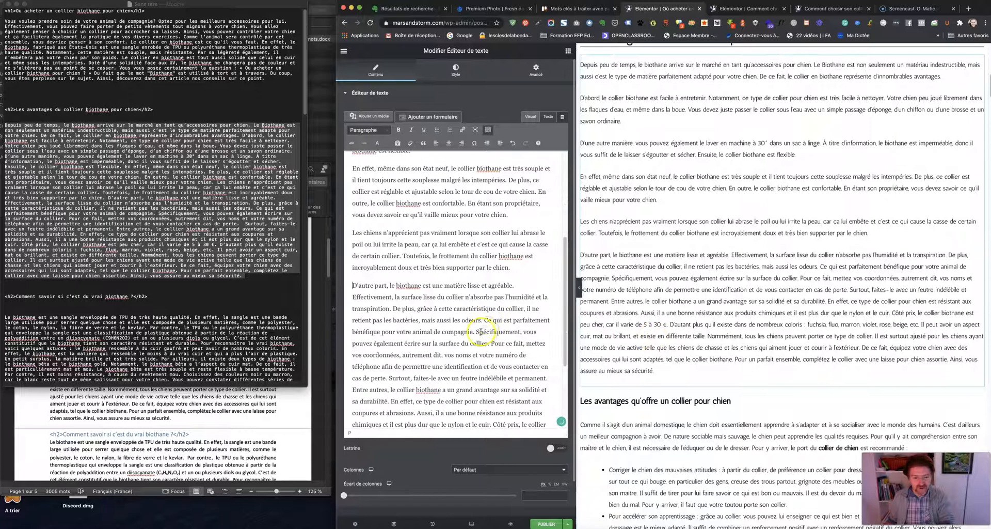
click(477, 332)
key(Return)
scroll(645, 332, down, 1)
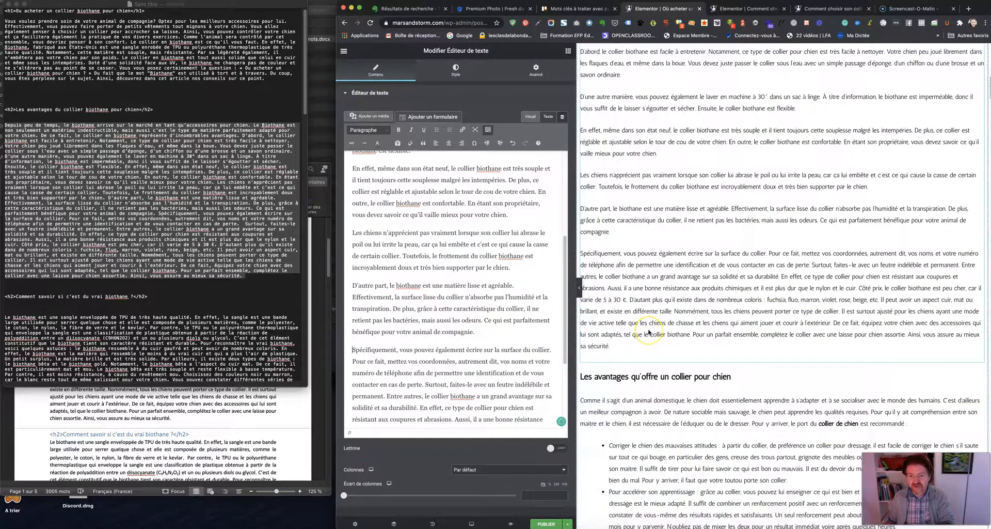
scroll(471, 360, down, 1)
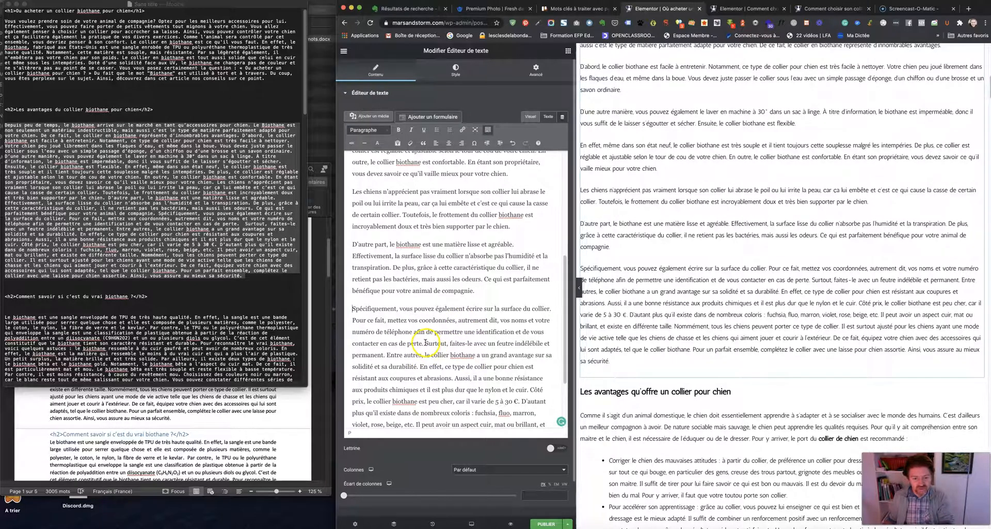
click(421, 365)
key(Return)
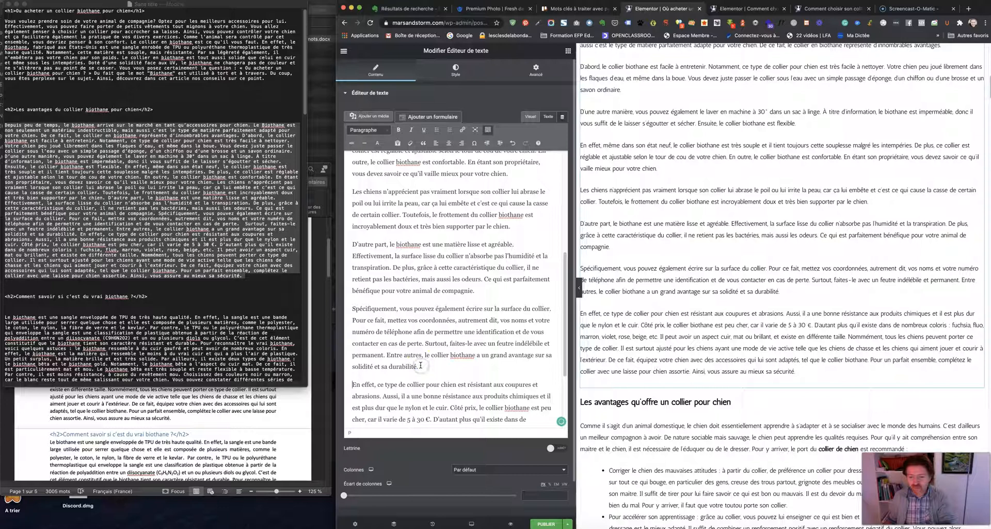
- Break the end of the advantages text into paragraphs at "Il peut avoir un aspect cuir" and "De ce fait, équipez votre chien"
scroll(496, 355, down, 3)
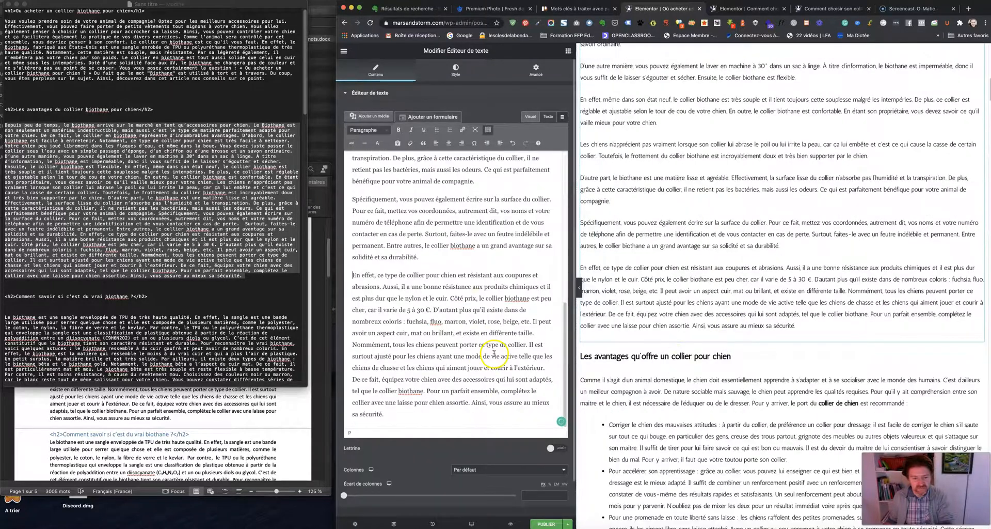
click(532, 320)
key(Return)
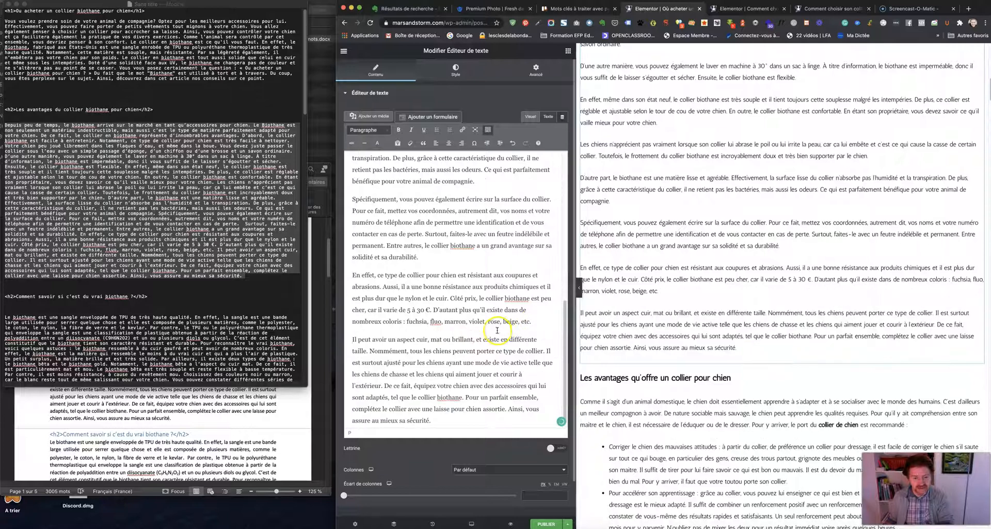
click(385, 376)
key(Return)
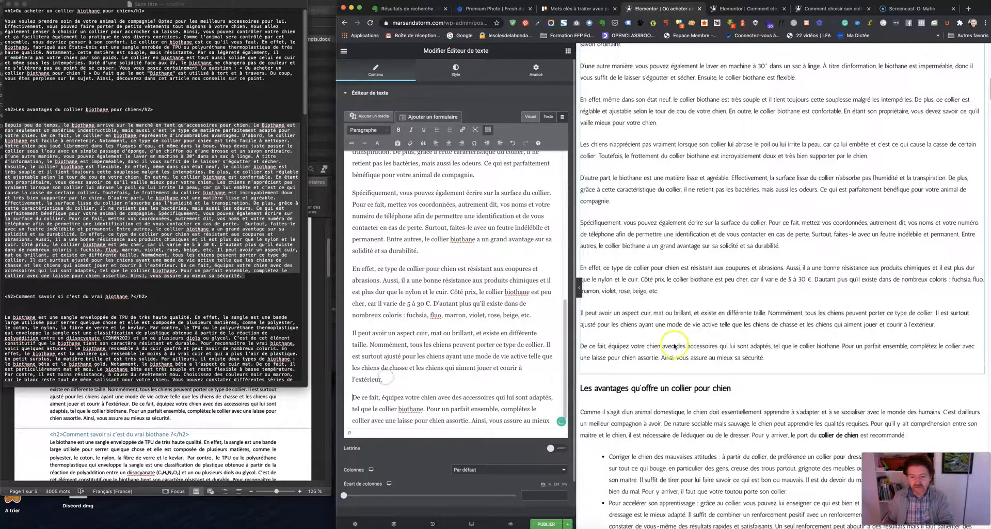
- Review the split text and compare the HTML tags of the two "Les avantages" headings against the page's heading hierarchy
scroll(680, 342, up, 5)
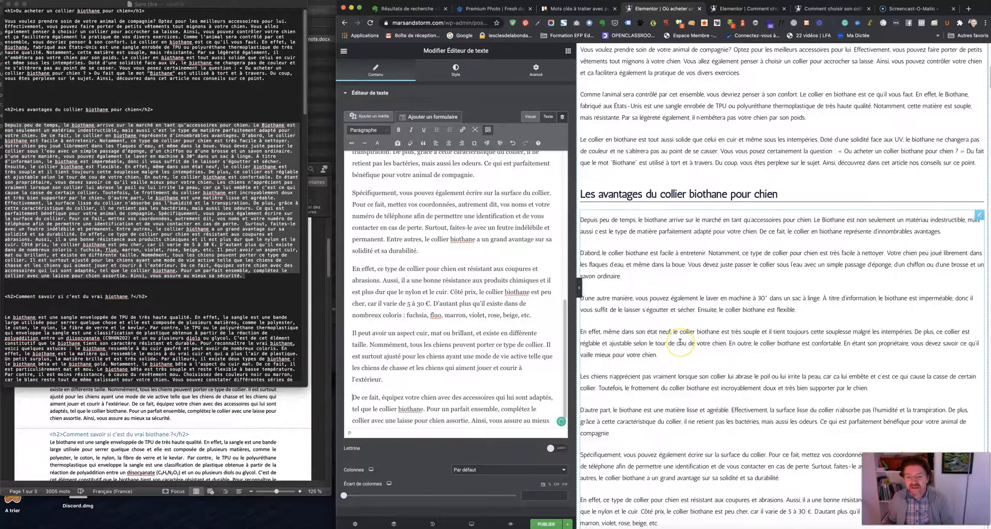
scroll(680, 342, down, 5)
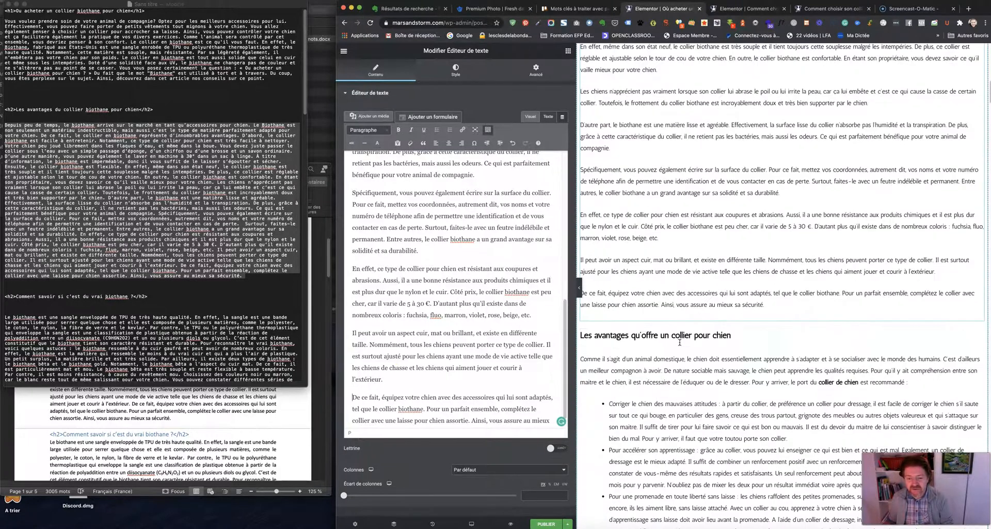
click(674, 336)
scroll(673, 336, up, 10)
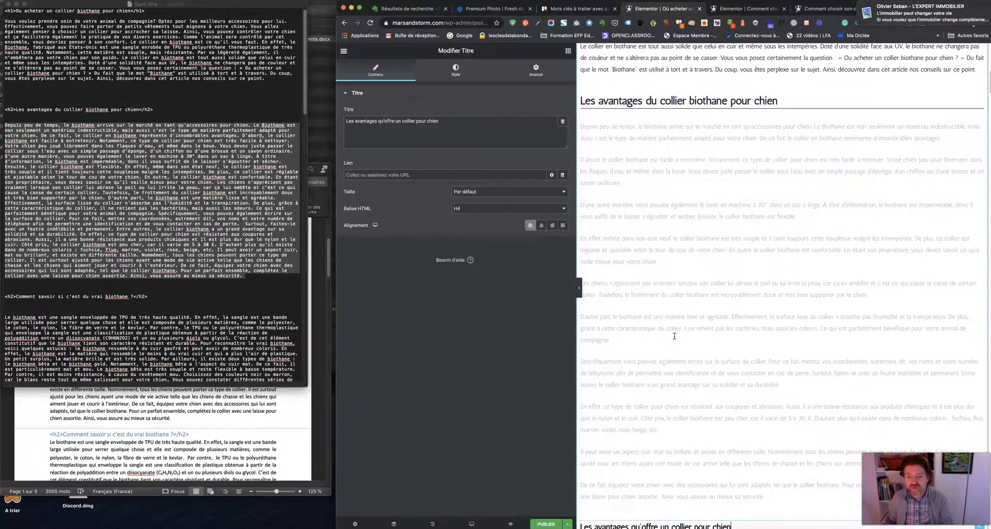
click(656, 255)
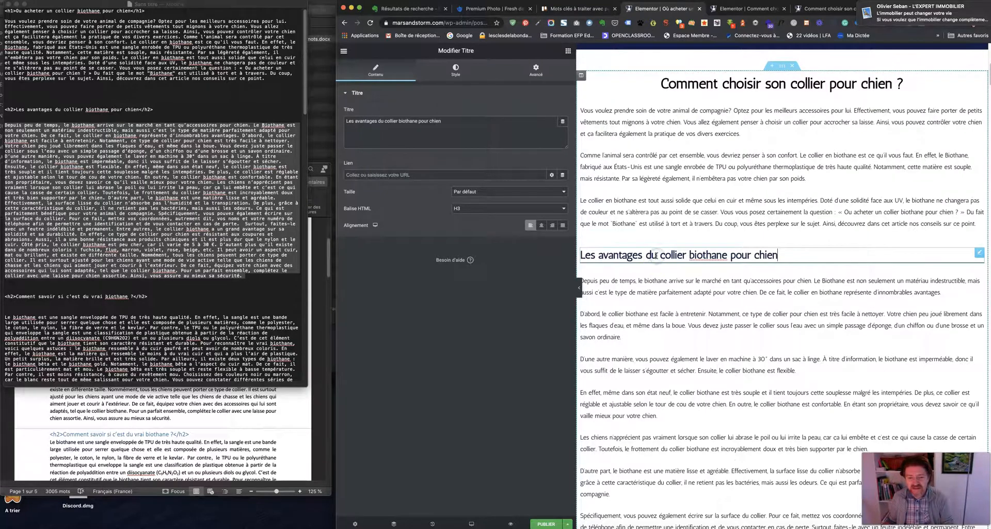
scroll(676, 282, down, 3)
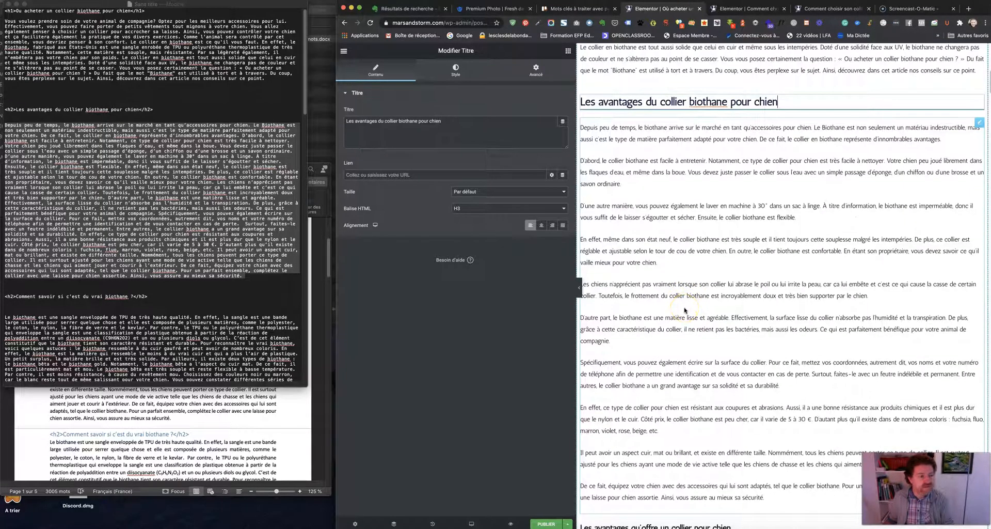
scroll(685, 310, up, 3)
click(673, 274)
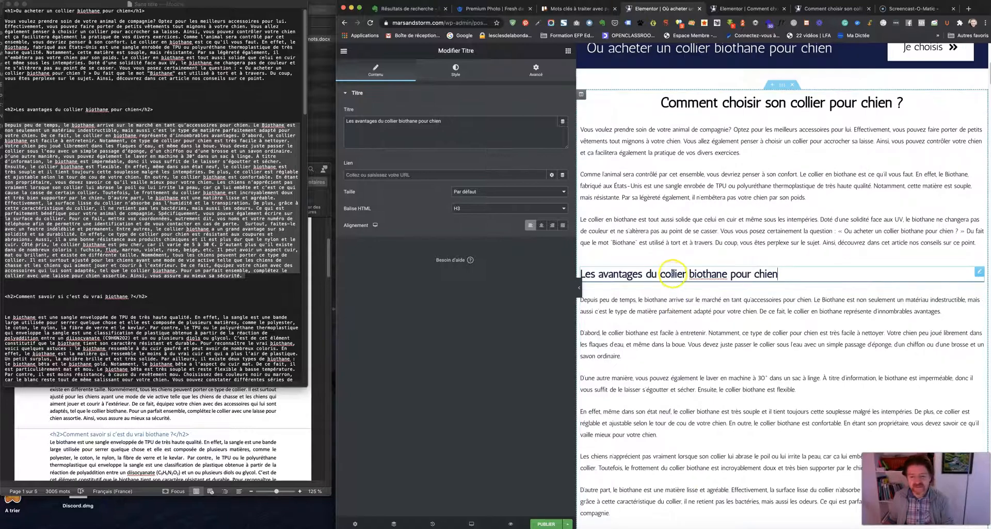
scroll(682, 323, down, 3)
click(682, 317)
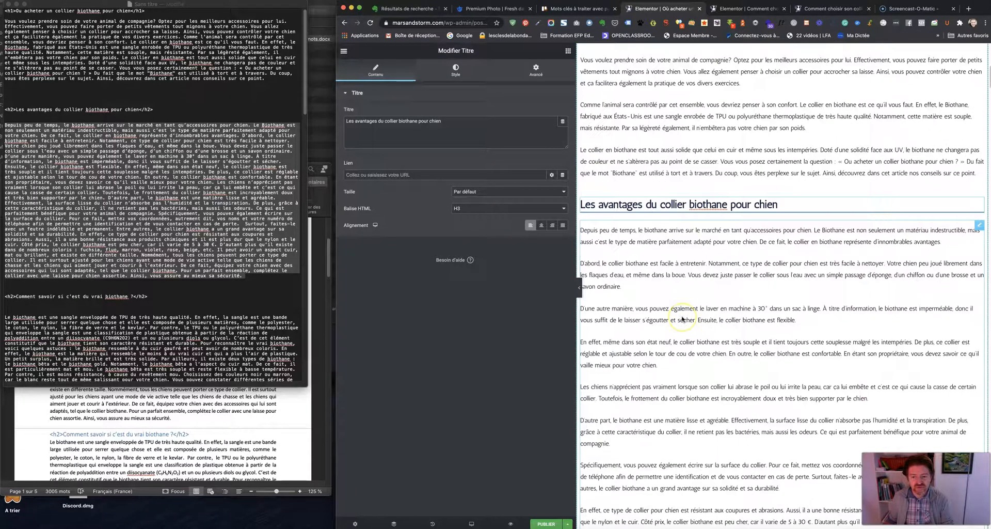
scroll(682, 319, up, 2)
click(667, 158)
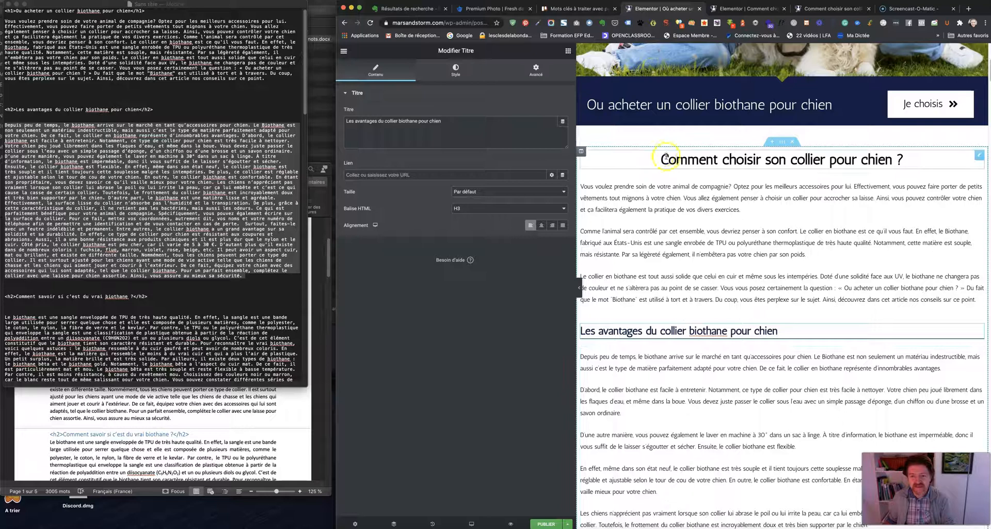
click(653, 330)
- Set the HTML tag of the "Les avantages qu'offre un collier pour chien" subheading to H3
scroll(653, 328, down, 2)
scroll(653, 328, down, 3)
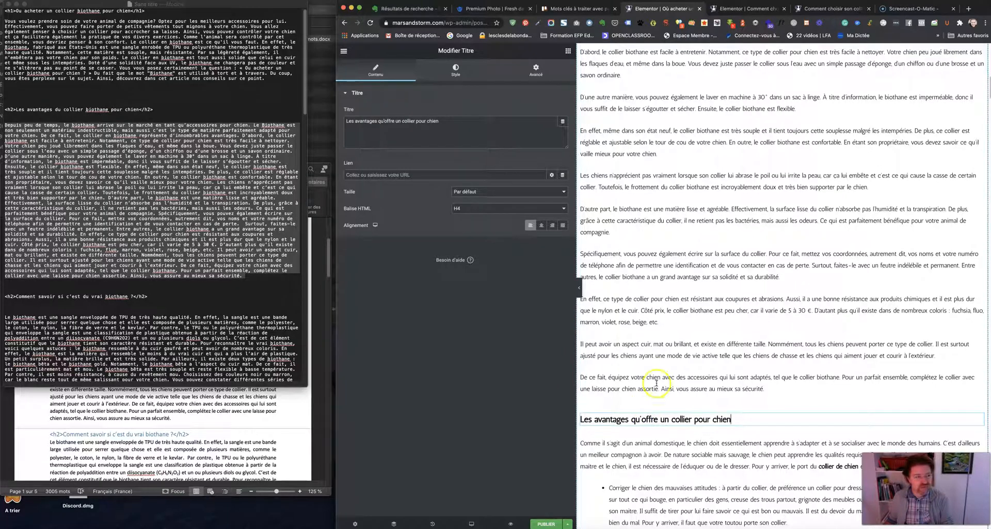
click(460, 208)
click(459, 201)
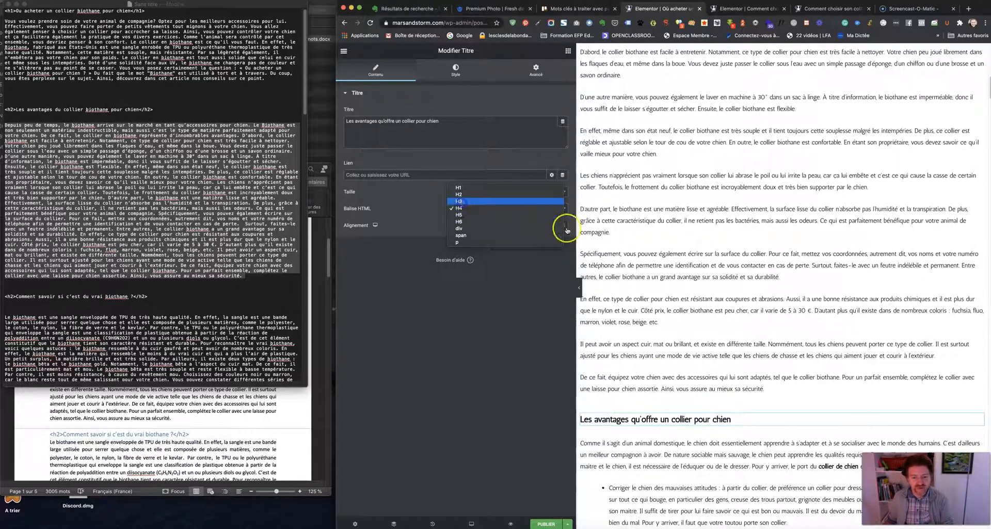
- Duplicate the underlined "Les avantages du collier biothane pour chien" heading
scroll(694, 263, up, 4)
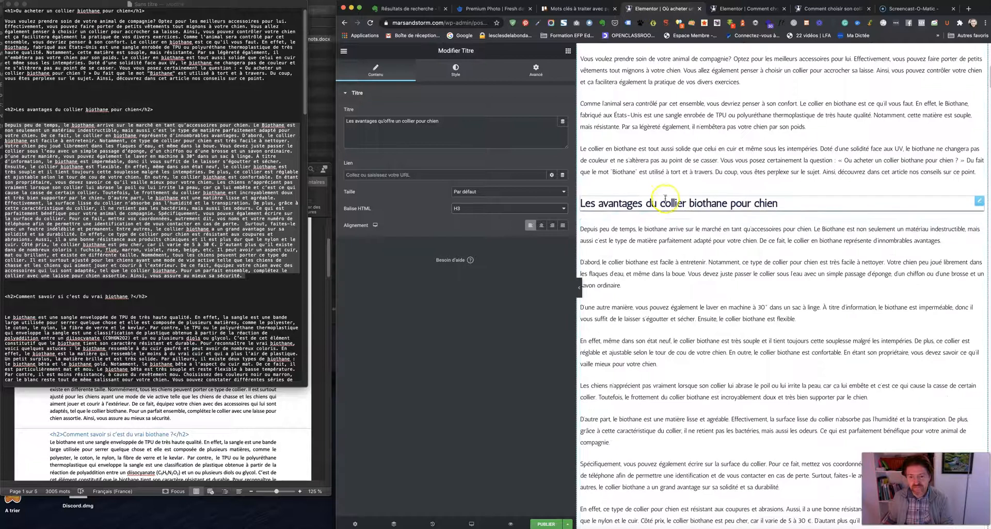
click(655, 203)
scroll(722, 191, down, 1)
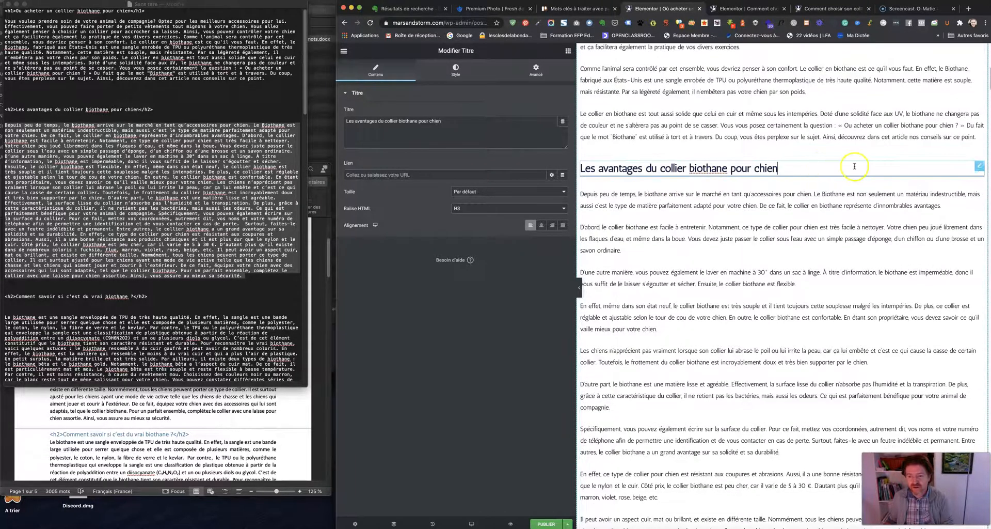
right_click(979, 168)
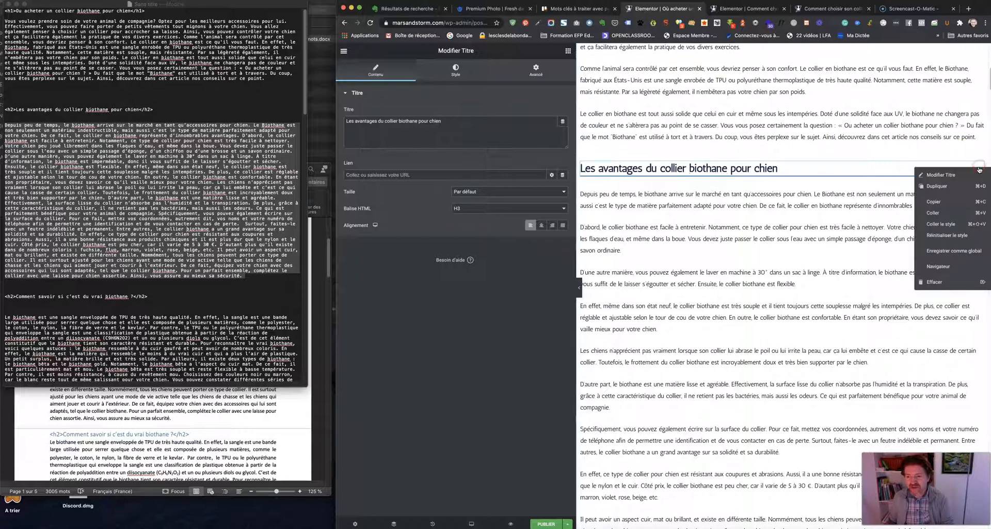
click(952, 186)
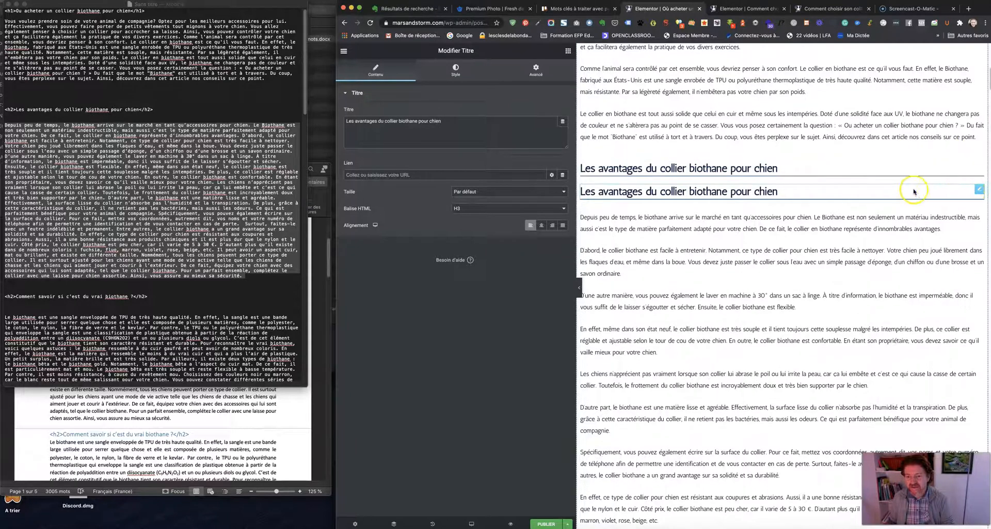
- Move the duplicated "Les avantages du collier biothane pour chien" heading below the advantages text block
scroll(852, 181, down, 2)
drag(978, 103, 726, 503)
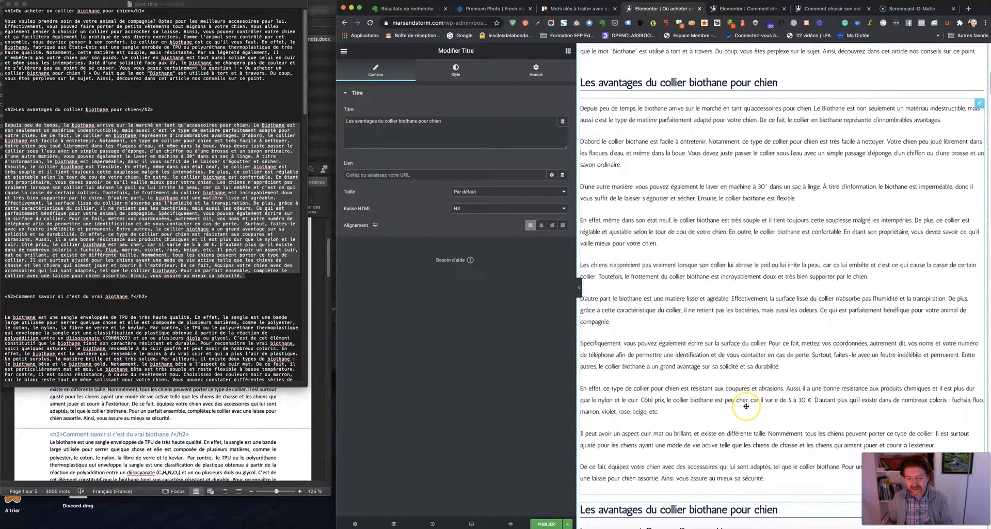
scroll(725, 365, down, 4)
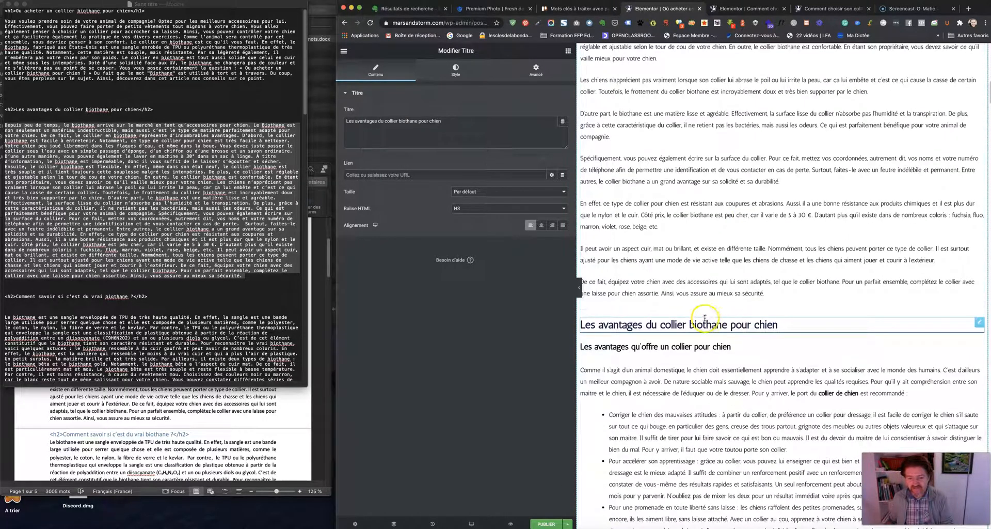
- Replace the moved heading's title with "Comment savoir si c'est du vrai biothane ?" copied from the source text
click(134, 297)
drag(133, 297, 16, 298)
key(super+c)
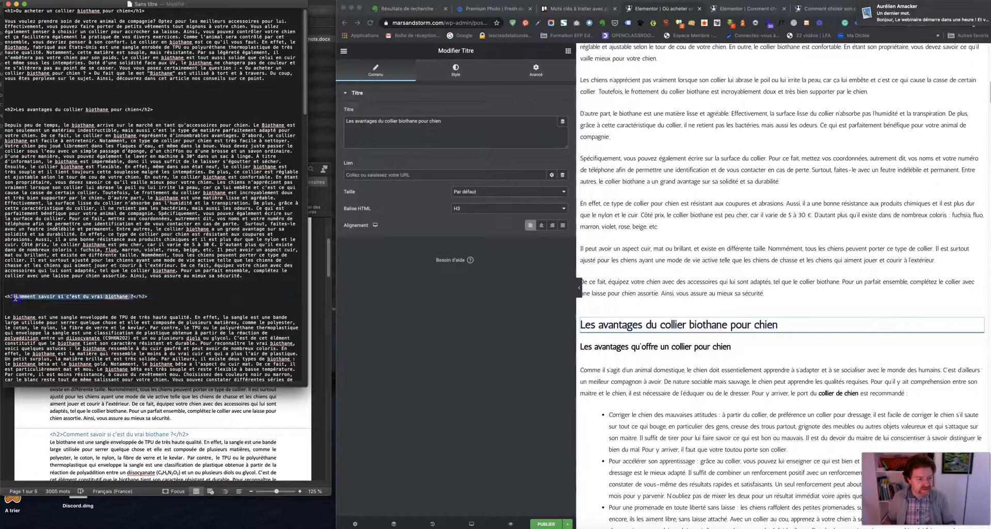
click(674, 324)
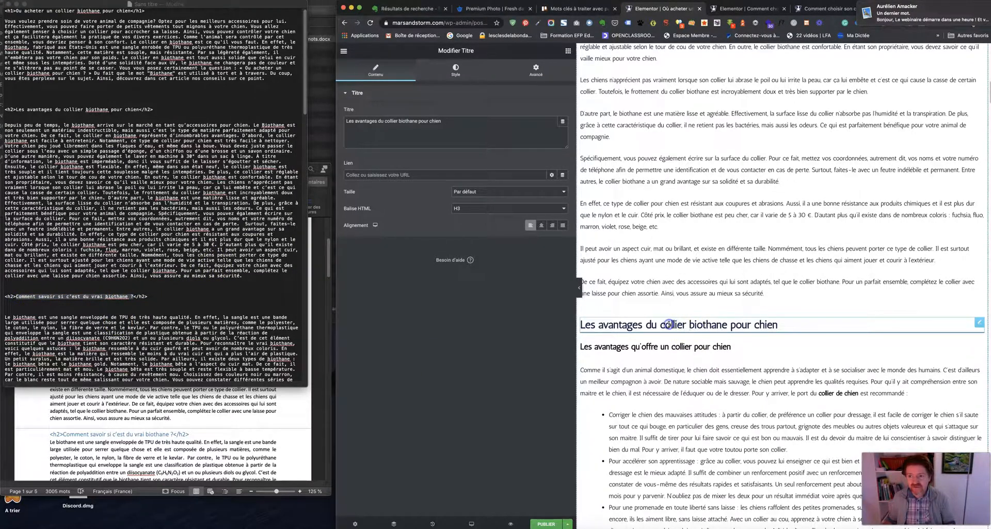
triple_click(366, 121)
key(super+v)
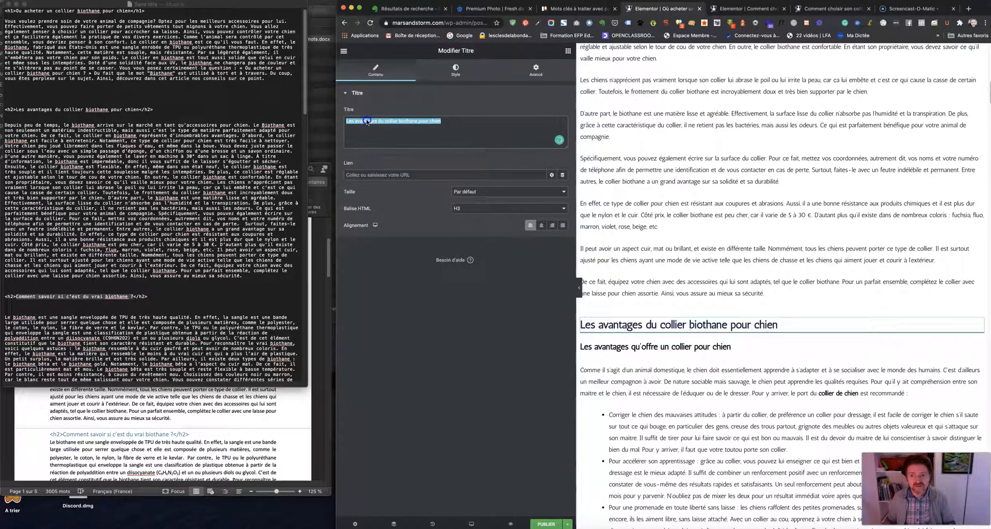
click(686, 347)
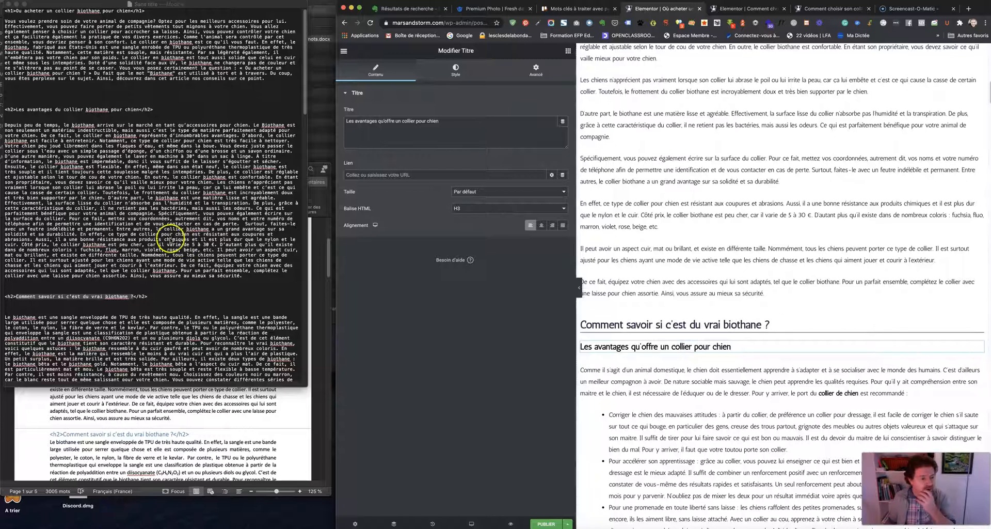
- Set off the "Ou acheter le collier biothane pour votre chien ?" heading in the source text with blank lines before and after it
scroll(167, 242, down, 5)
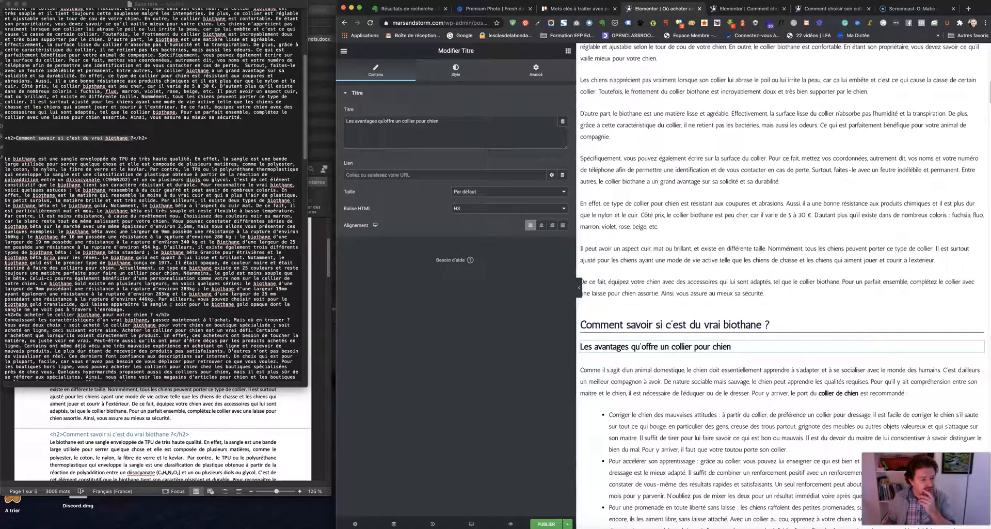
click(9, 314)
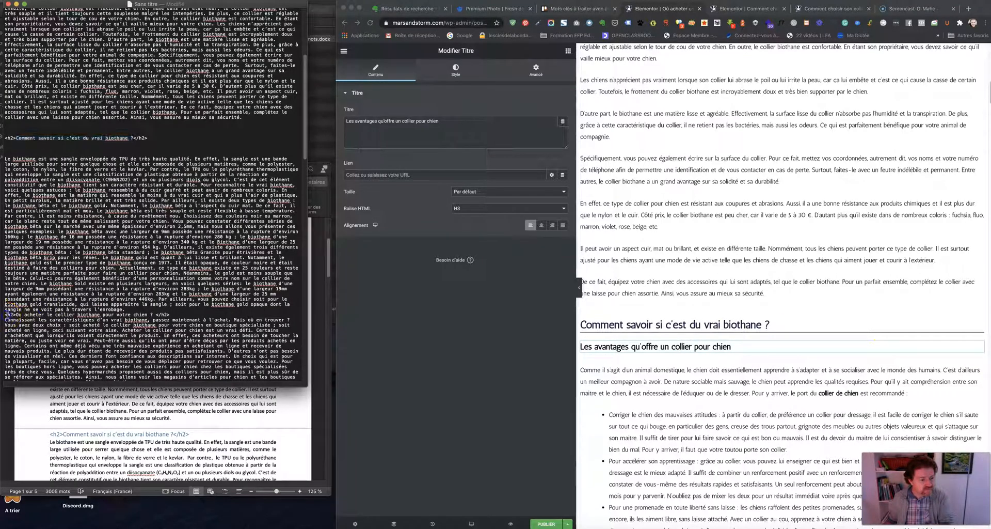
key(Return)
key(Return)
key(Return)
key(Return)
click(177, 334)
key(Return)
key(Return)
key(Return)
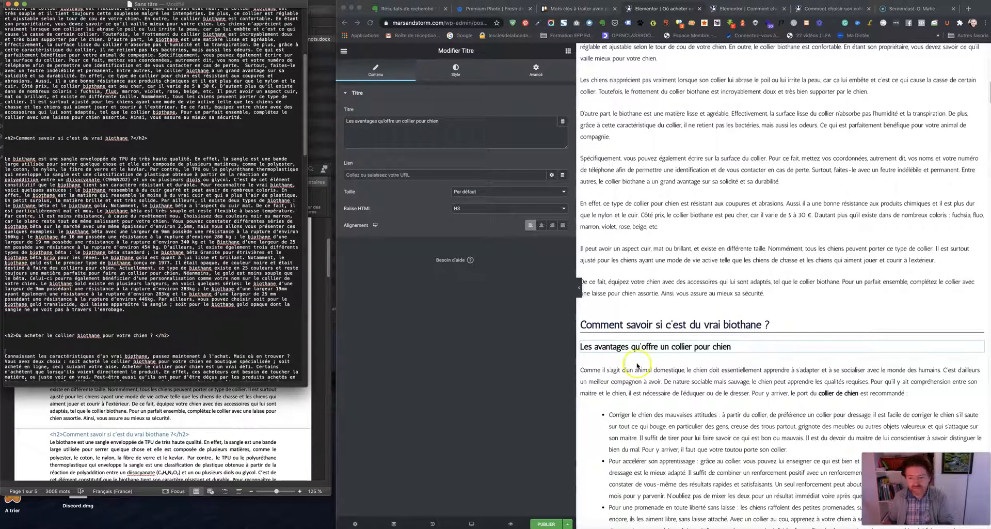
- Delete the "Les avantages qu'offre un collier pour chien" subheading from the page
scroll(637, 364, down, 2)
click(978, 298)
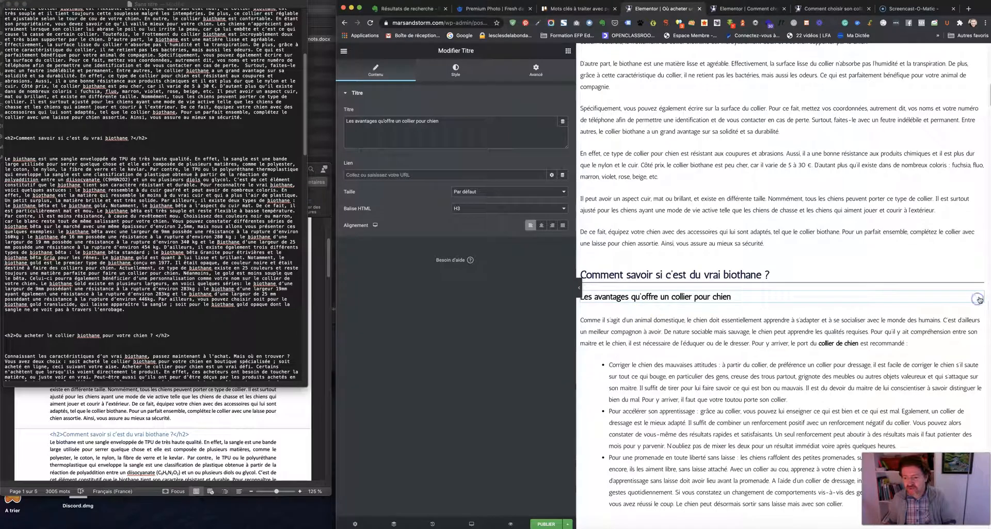
right_click(979, 298)
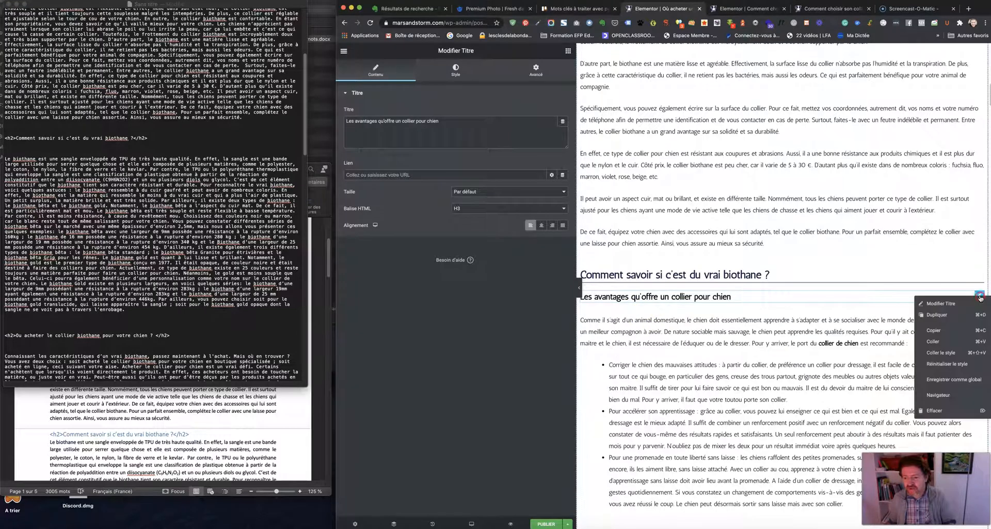
click(927, 411)
- Replace the text block below "Comment savoir si c'est du vrai biothane ?" with the matching section copied from the source text
scroll(810, 309, down, 5)
scroll(810, 310, up, 1)
click(744, 186)
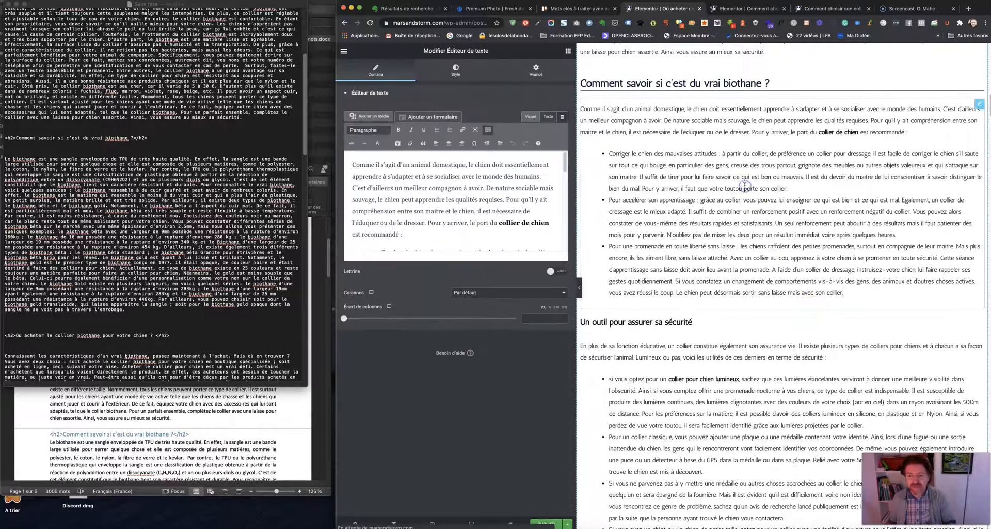
drag(564, 258, 547, 430)
click(154, 199)
drag(127, 310, 2, 159)
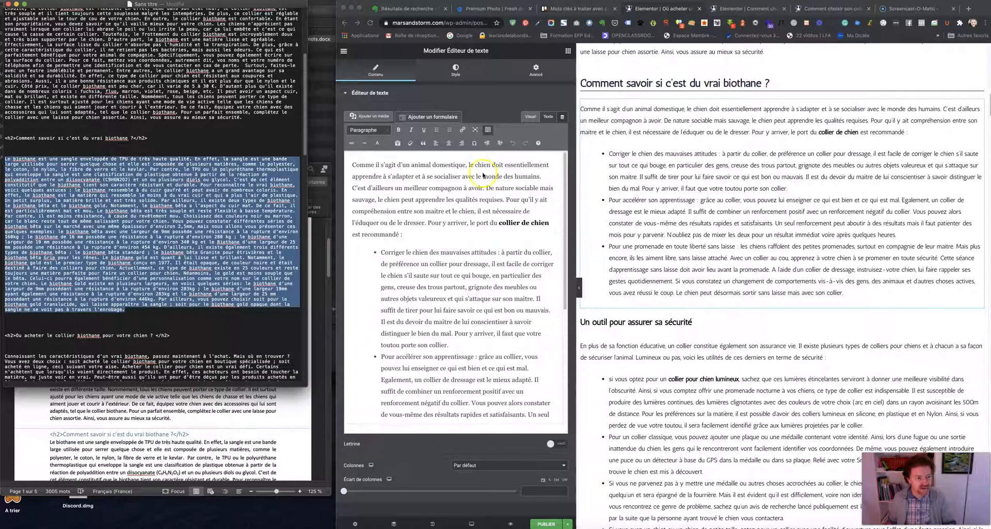
click(671, 207)
click(499, 211)
key(super+a)
click(500, 212)
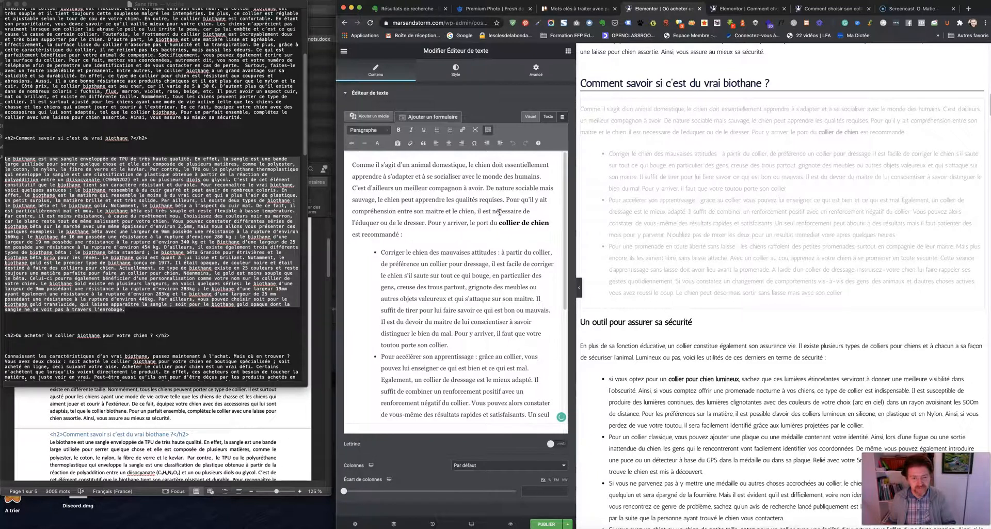
key(super+v)
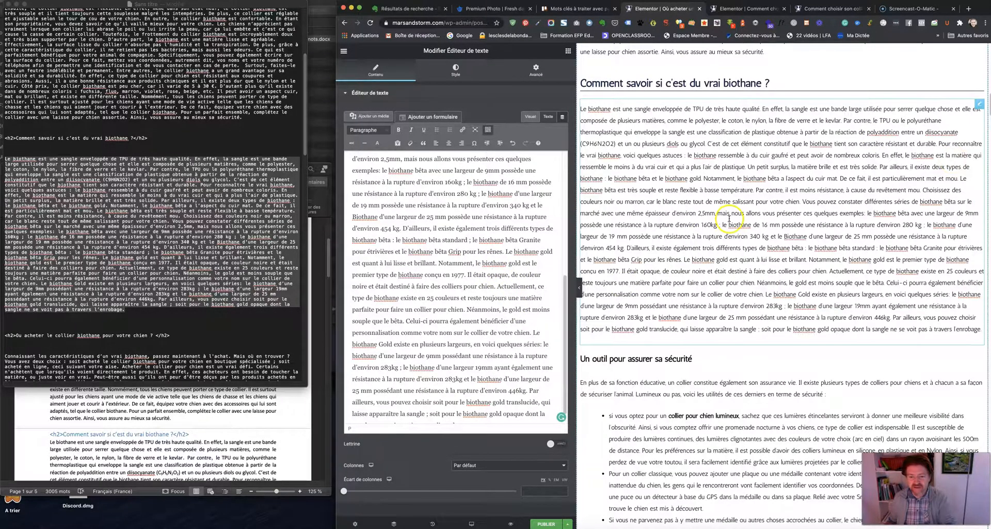
- Break the pasted text into new paragraphs at "D'ailleurs, il existe également" and "Actuellement, ce type de biothane"
scroll(733, 227, up, 2)
scroll(739, 243, down, 1)
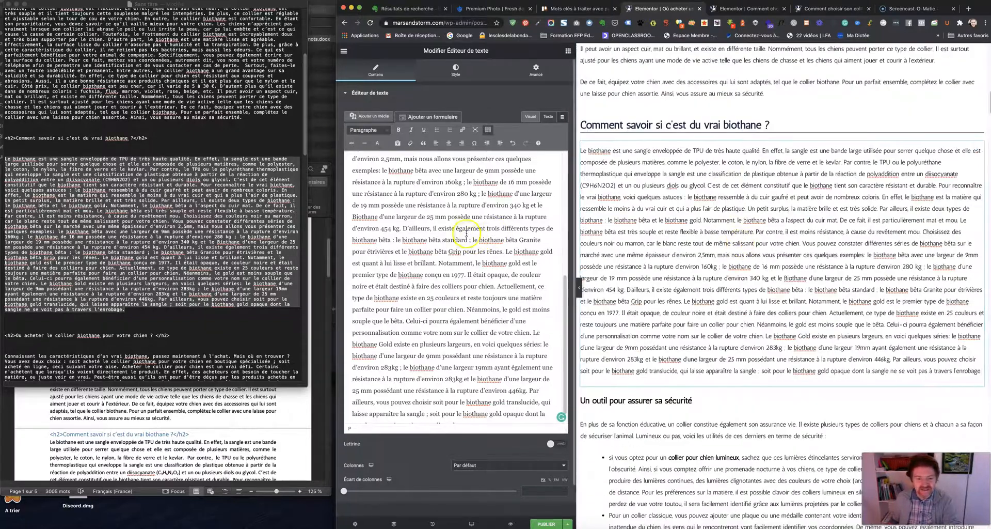
click(404, 227)
key(Return)
click(451, 313)
key(Return)
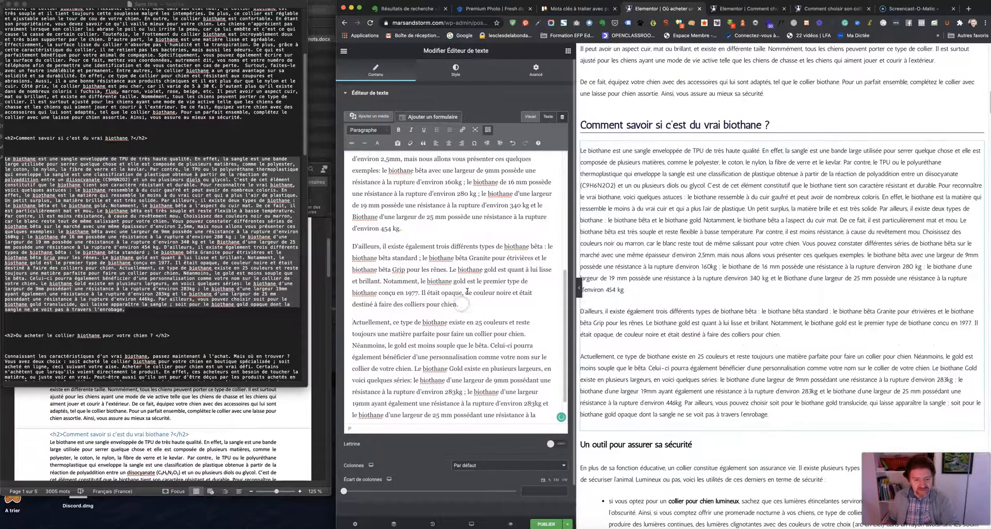
- Space out the second "283 kg" and start new paragraphs at "Le biothane Gold existe" and "Par ailleurs, vous pouvez choisir"
scroll(468, 292, down, 2)
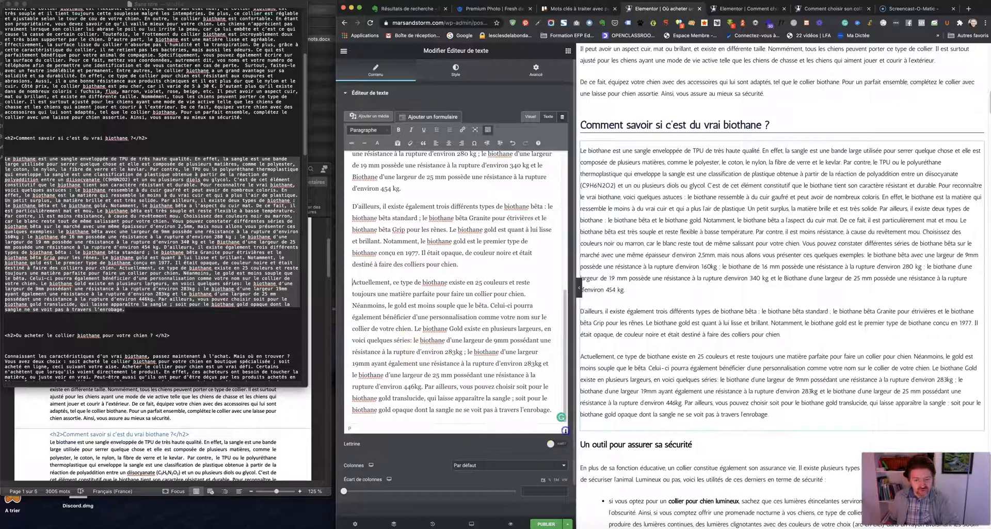
drag(565, 429, 571, 468)
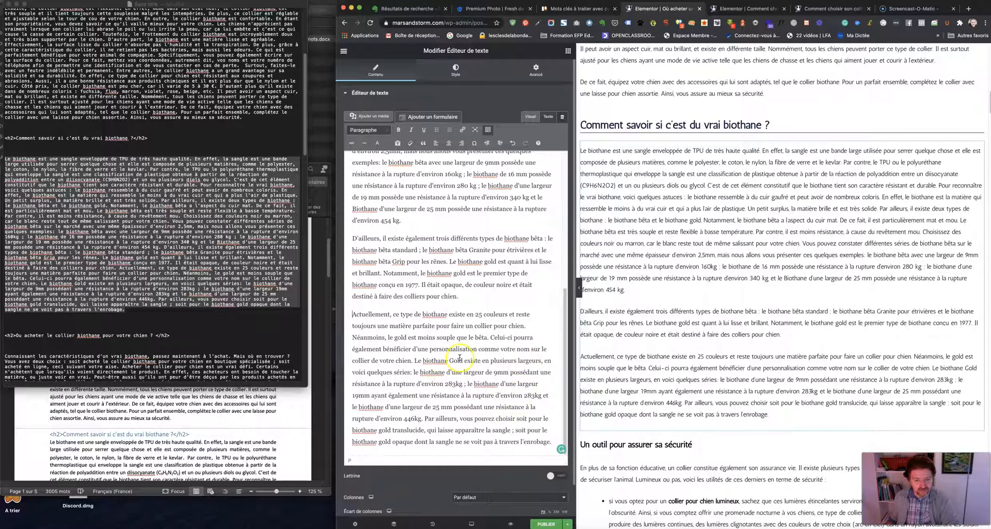
click(535, 395)
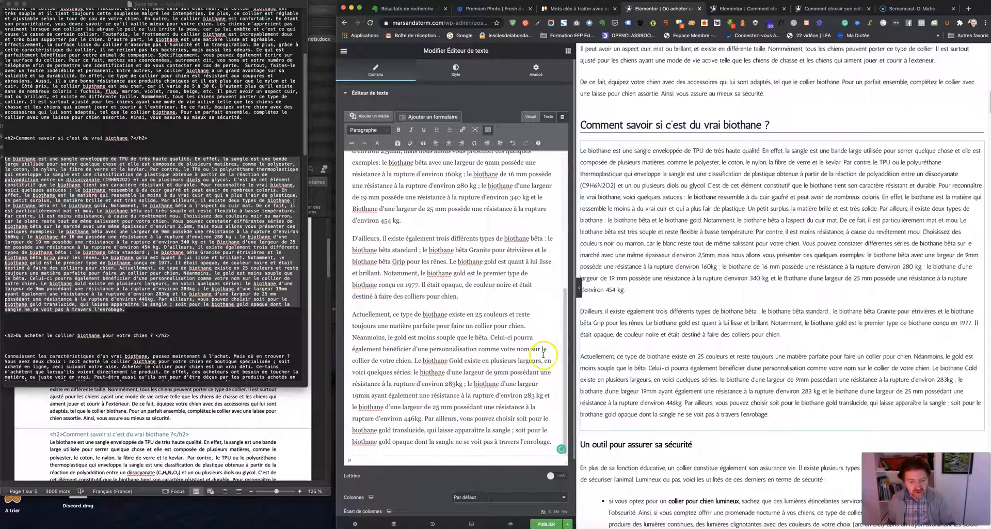
click(414, 360)
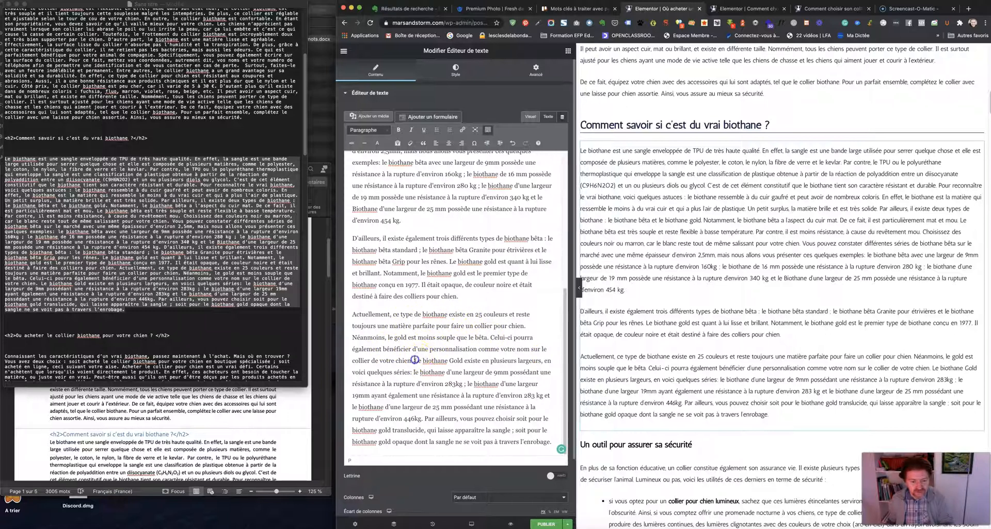
key(Return)
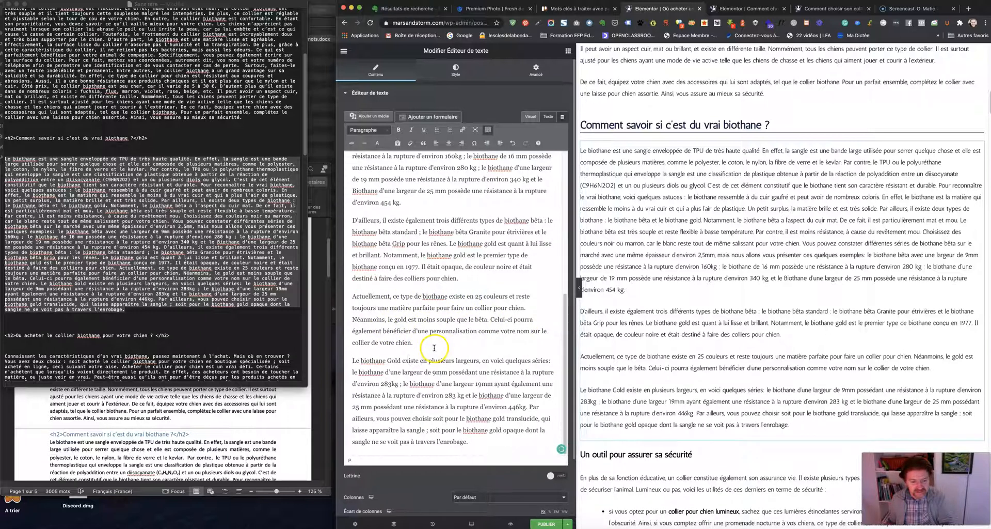
click(531, 406)
key(Return)
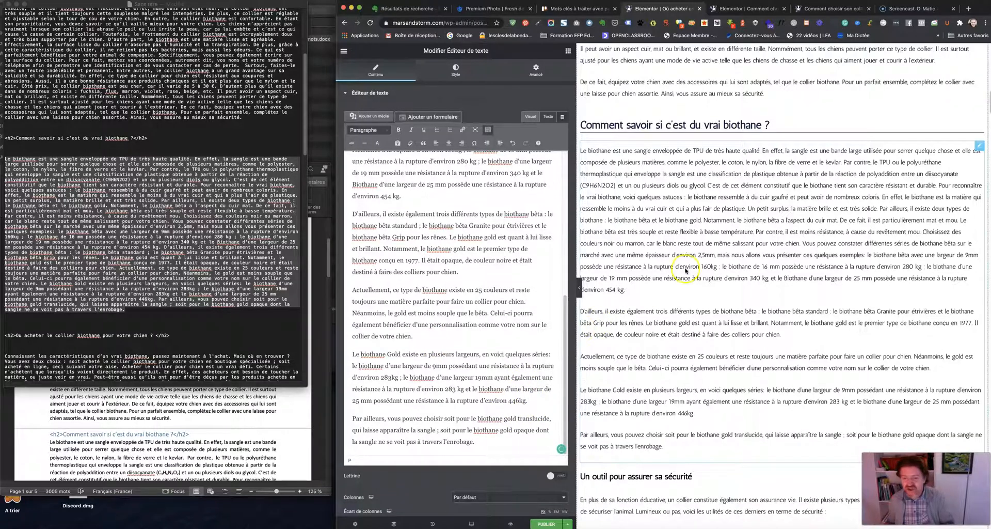
- Break the start of the text into paragraphs at "Par contre, le TPU", "Pour reconnaître le vrai biothane" and "Notamment, le biothane bêta"
scroll(464, 251, up, 5)
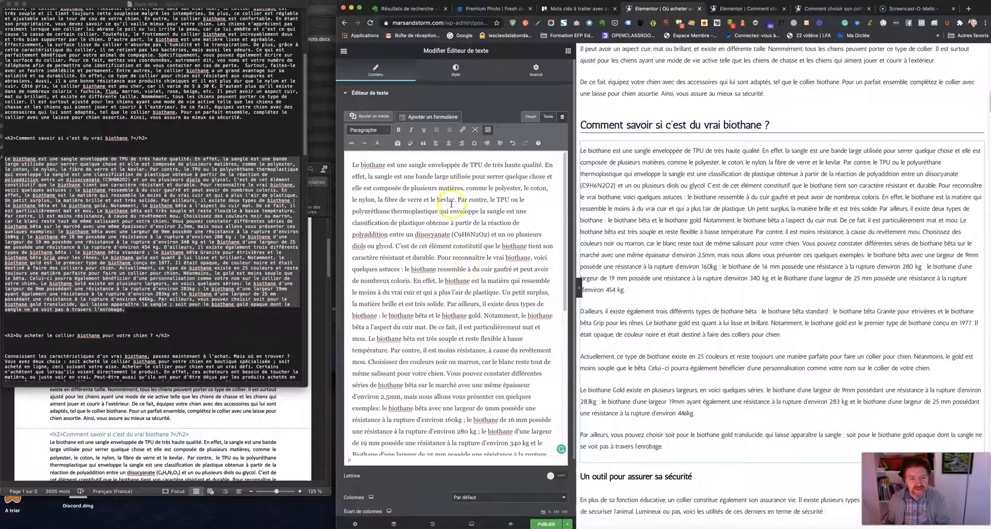
click(459, 201)
key(Return)
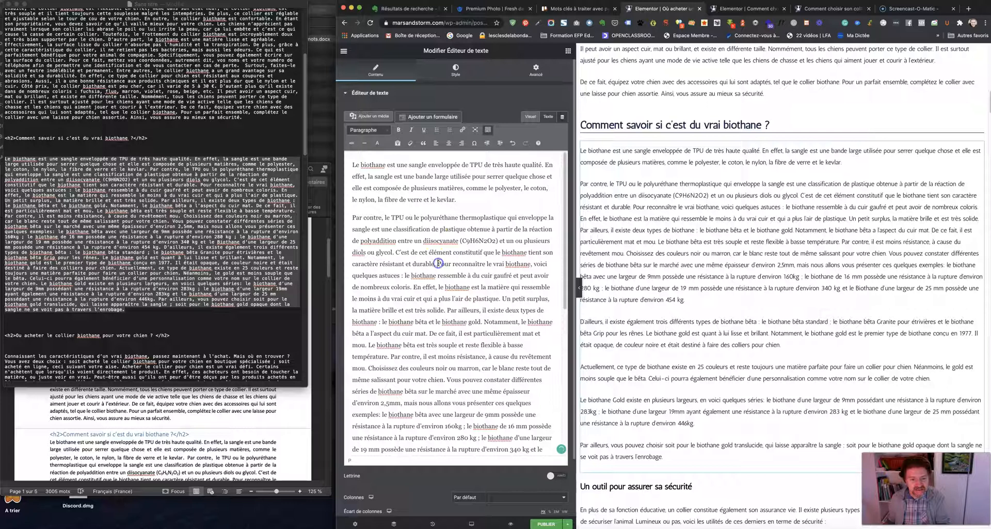
key(Return)
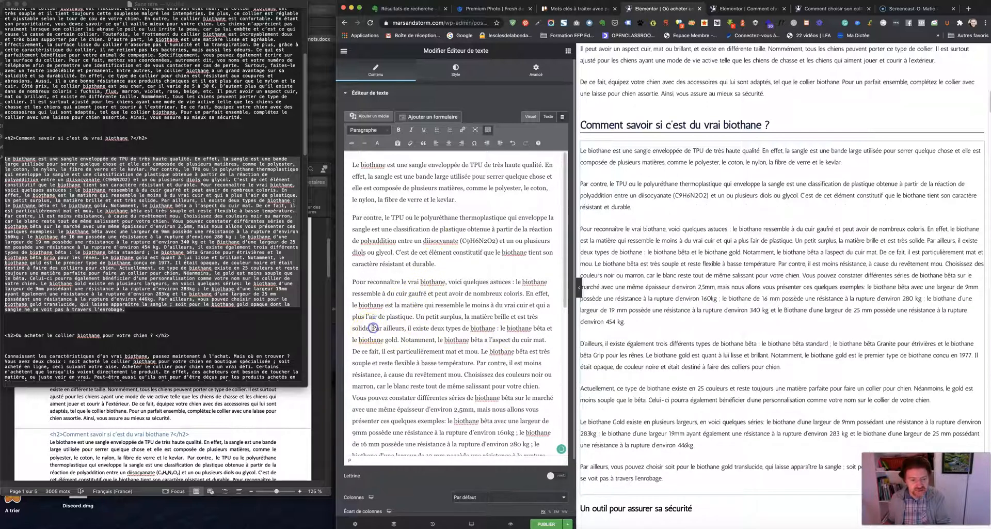
click(399, 339)
key(Return)
- Add the missing space in "2,5 mm" and start a new paragraph at "Vous pouvez constater différentes séries"
scroll(423, 282, down, 1)
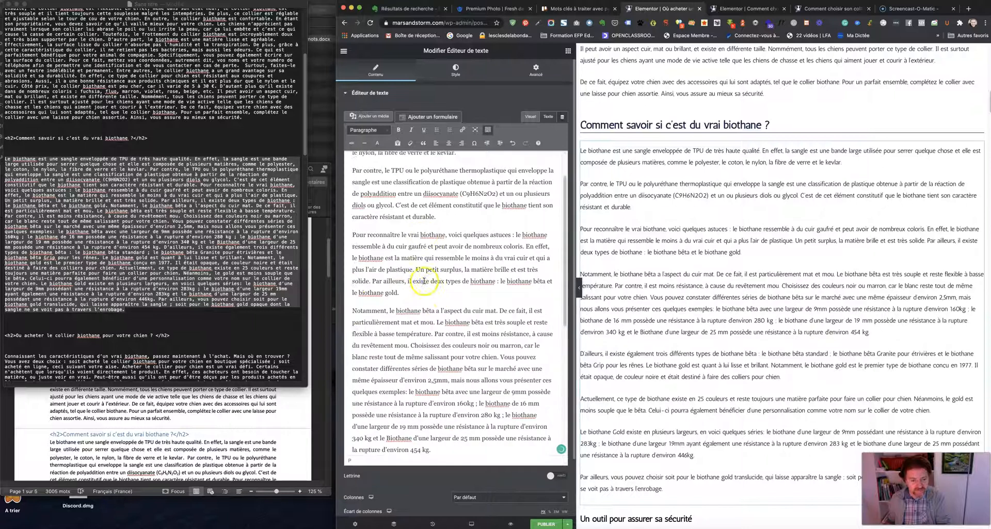
scroll(424, 282, down, 2)
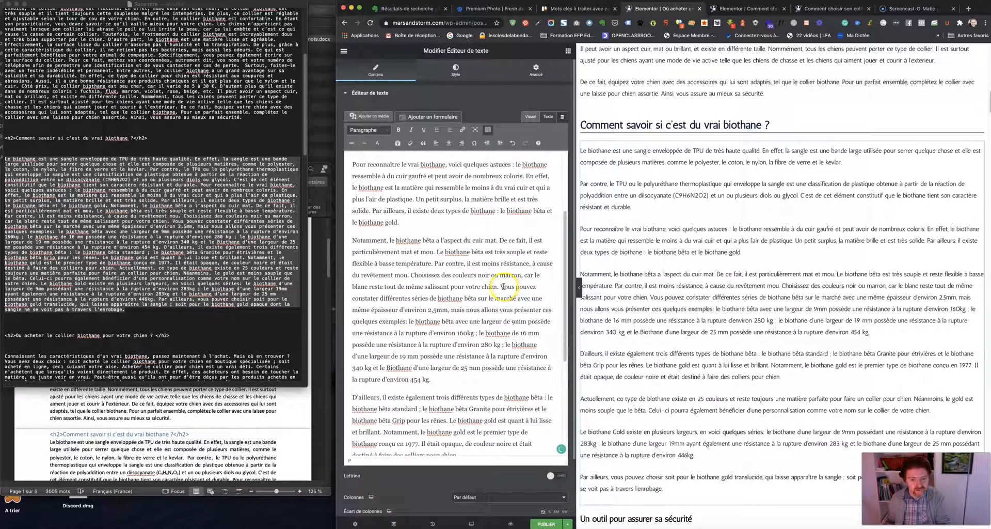
click(433, 309)
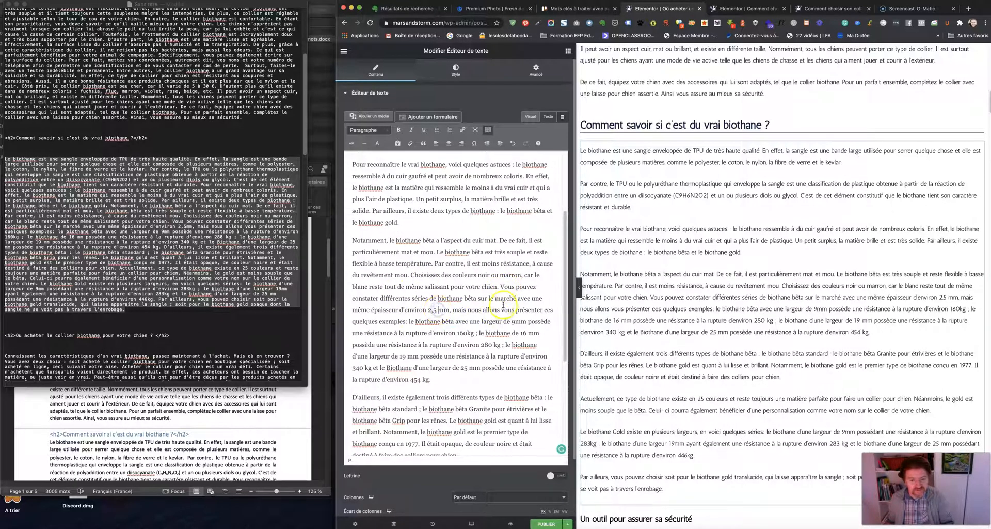
click(502, 287)
key(Return)
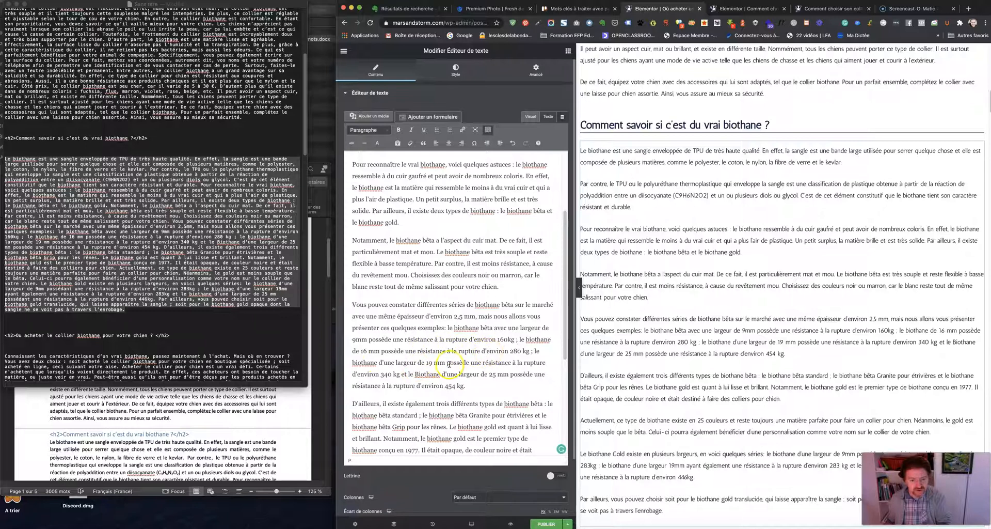
- End the sentence after "280 kg" with a period and start a new paragraph with a capitalized "Le biothane d'une largeur de 19 mm"
drag(463, 362, 440, 354)
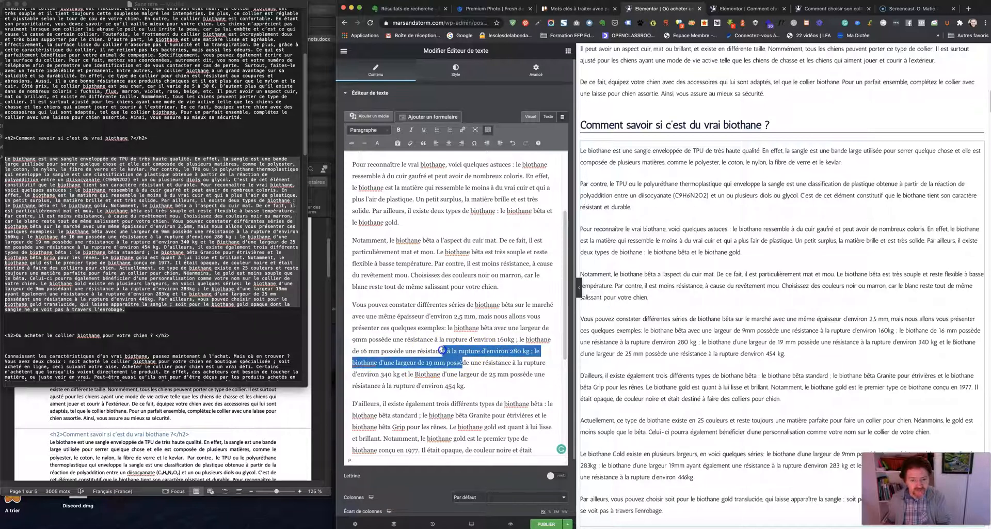
drag(436, 304, 530, 348)
click(532, 351)
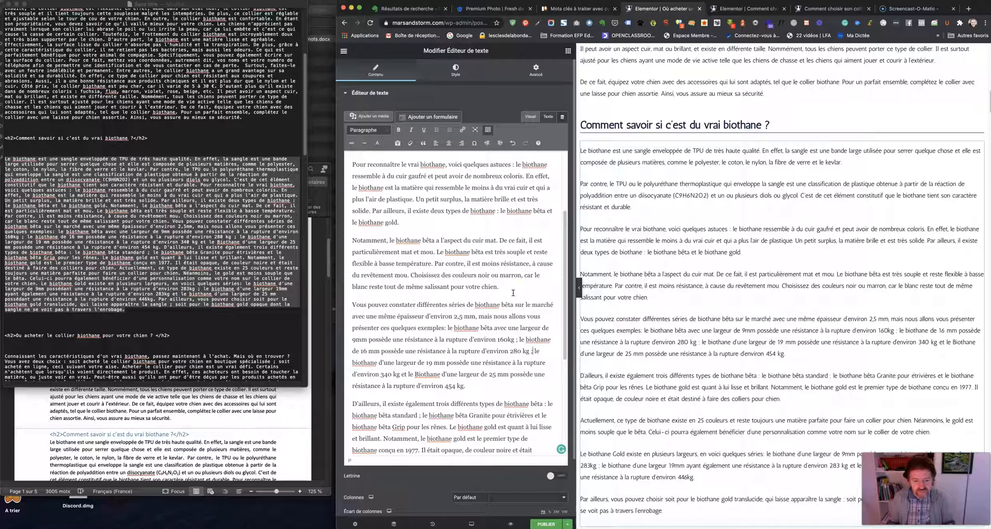
text(.)
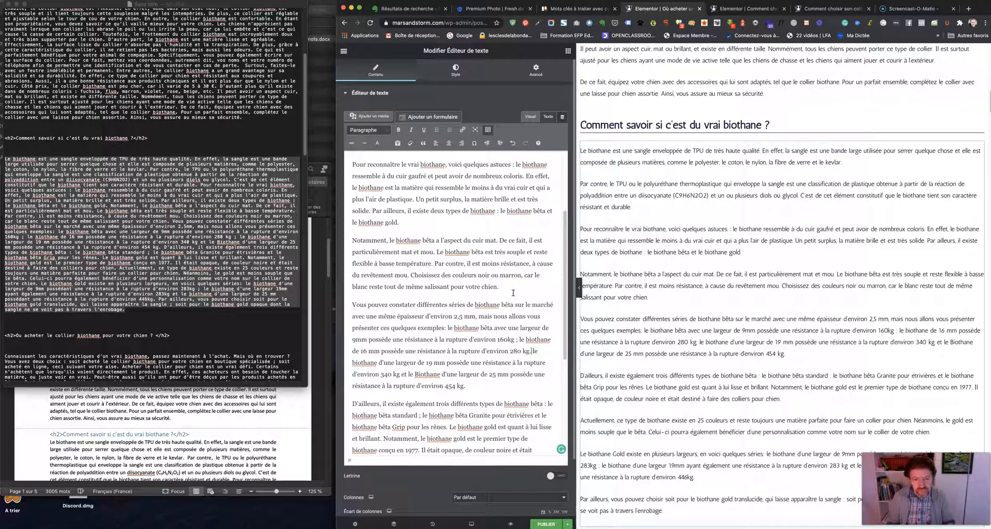
key(Return)
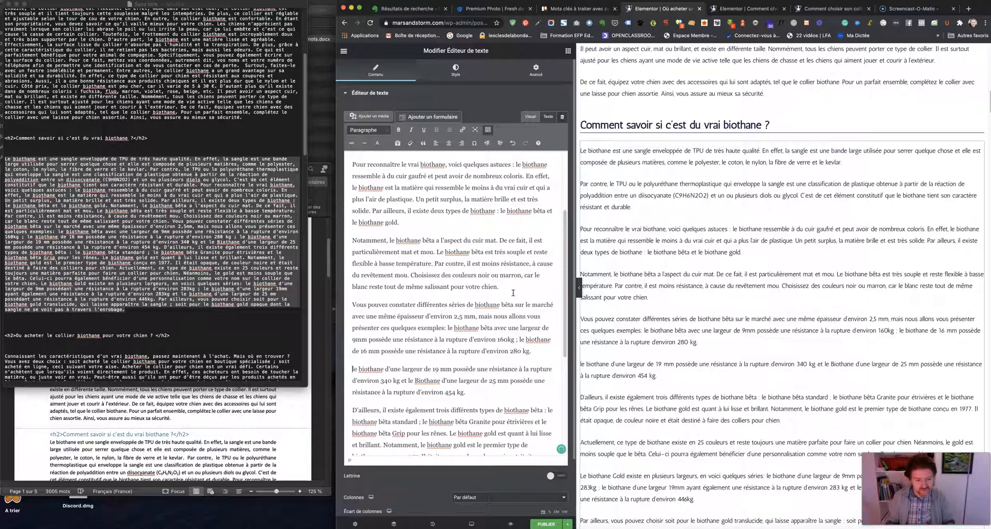
key(Delete)
text(L)
click(481, 261)
scroll(480, 261, down, 2)
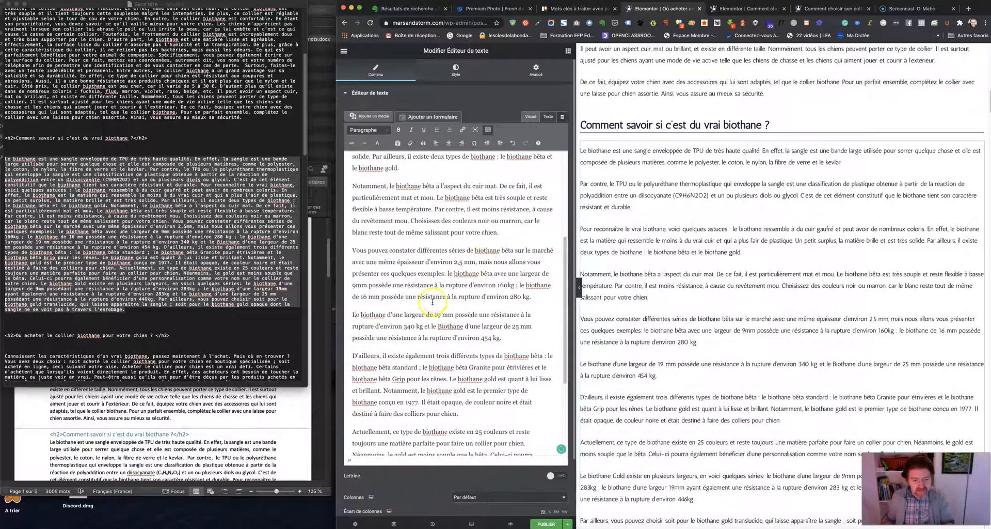
- Join the "Par contre, le TPU" paragraph to the opening paragraph, and split it off again
scroll(434, 297, down, 5)
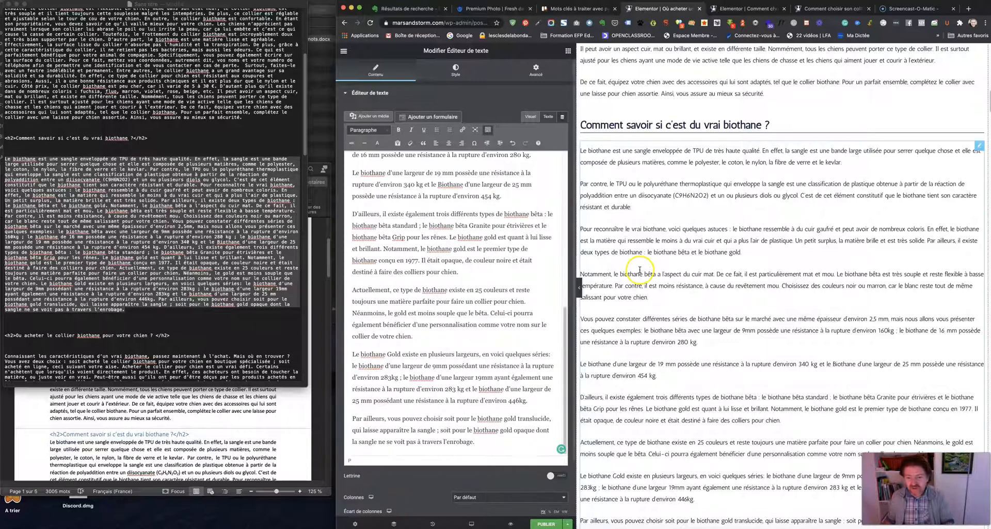
scroll(640, 272, down, 3)
scroll(640, 273, up, 5)
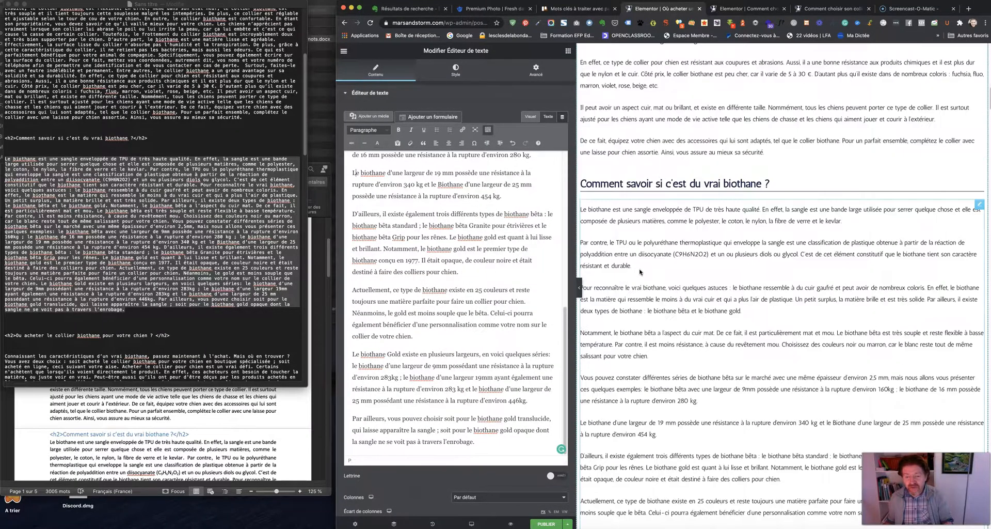
scroll(500, 227, up, 10)
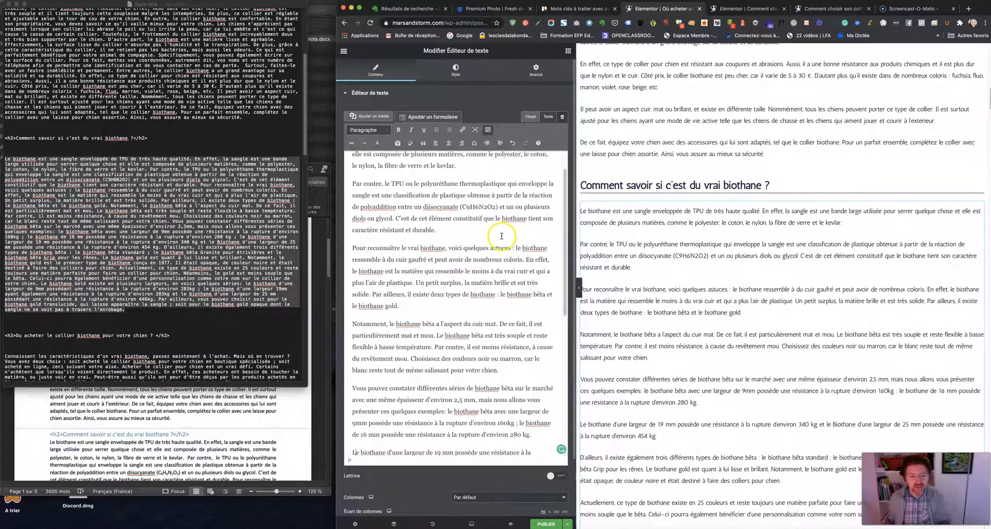
click(351, 218)
key(BackSpace)
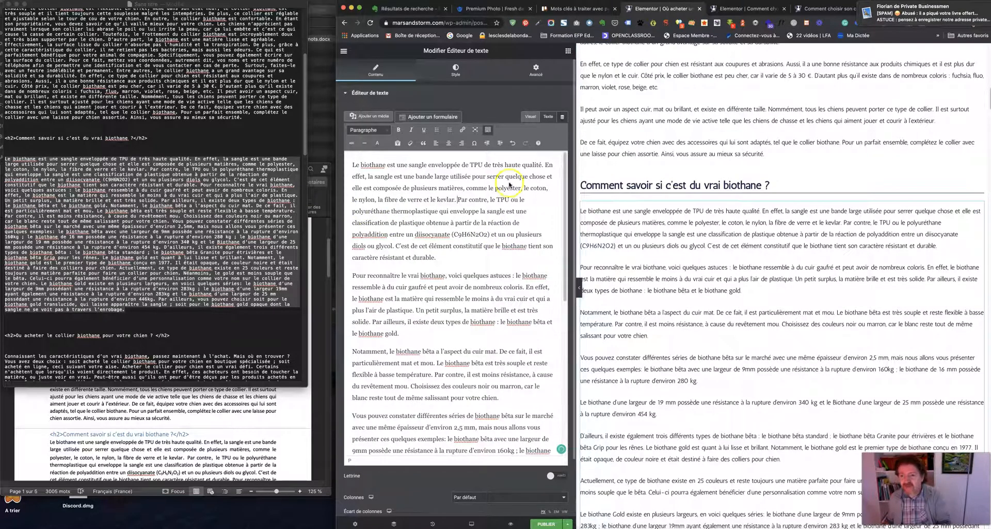
scroll(730, 180, down, 1)
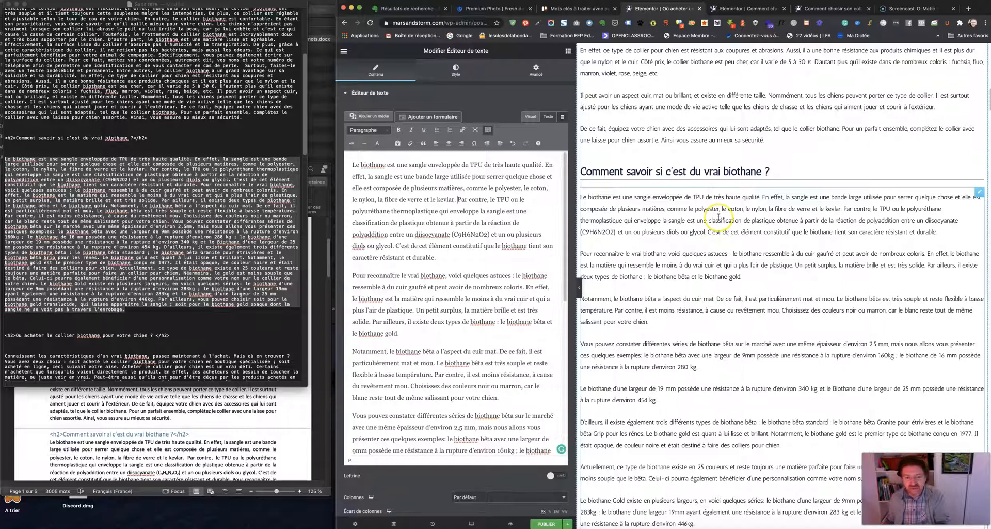
key(Return)
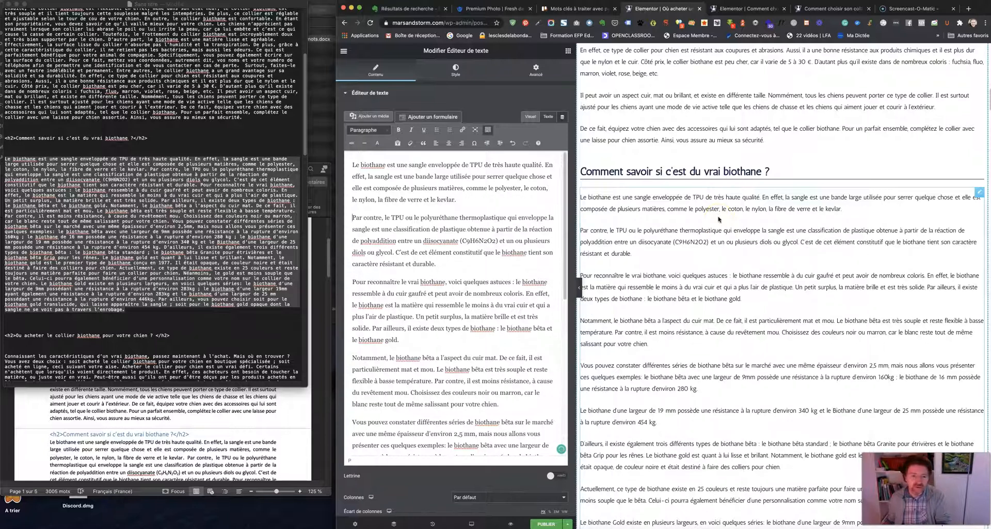
- Examine how the published "Comment choisir son collier" article uses bulleted lists and subheadings
scroll(719, 219, down, 2)
scroll(719, 218, down, 5)
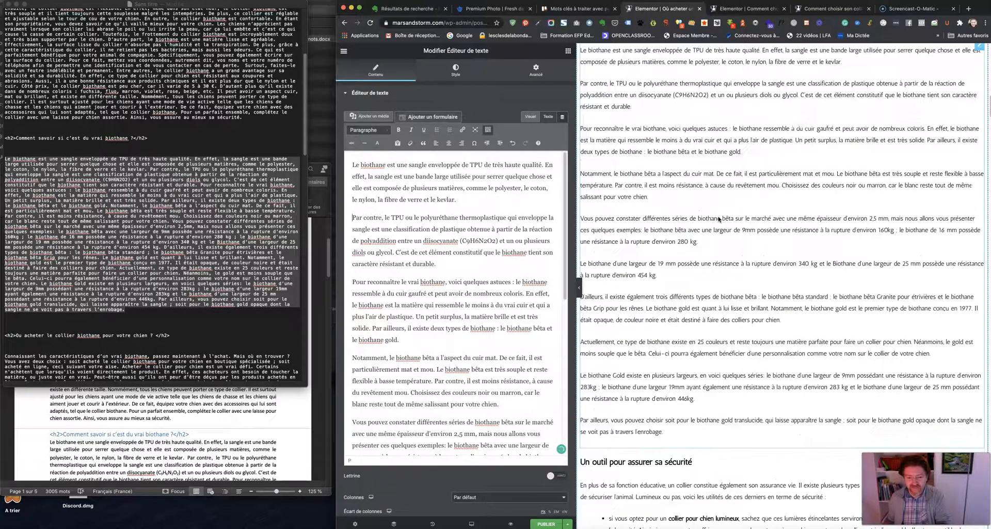
click(820, 9)
scroll(557, 216, down, 6)
scroll(536, 232, down, 15)
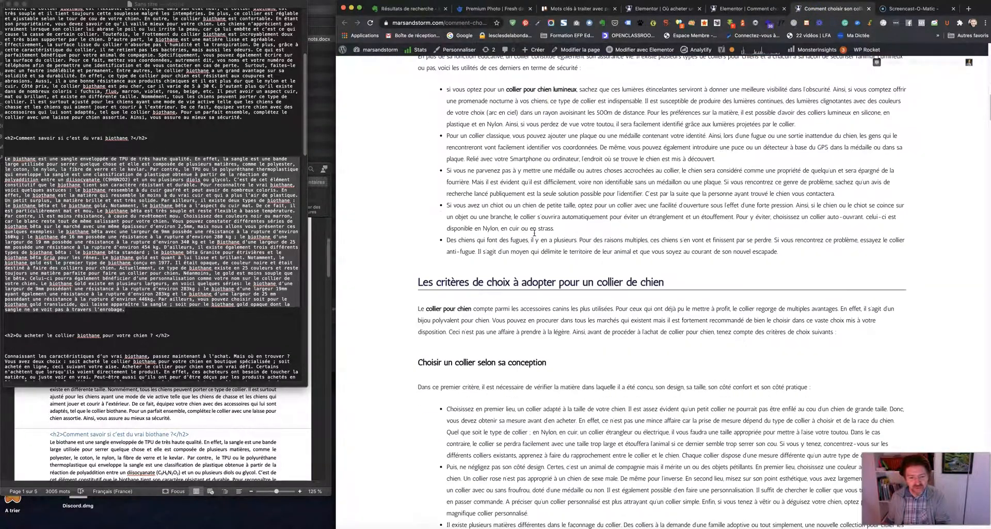
scroll(534, 233, down, 1)
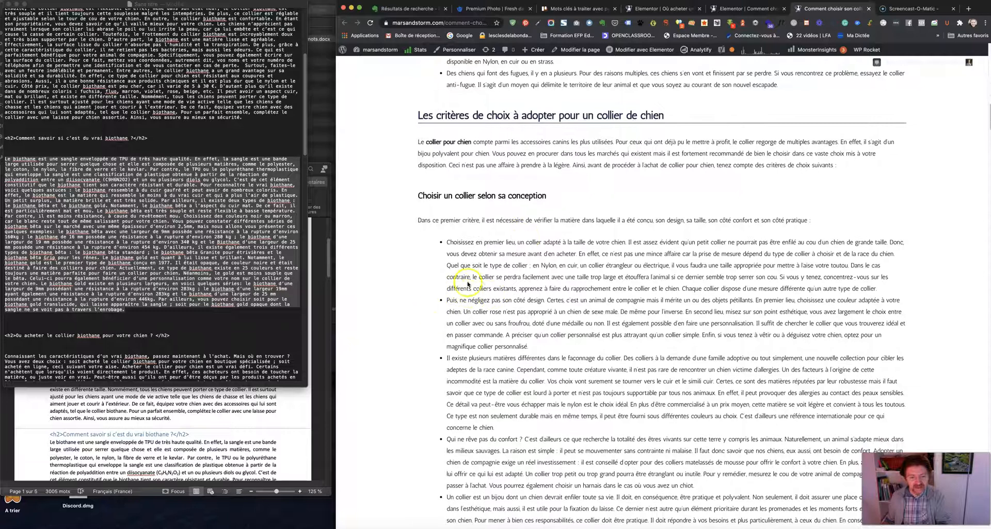
scroll(572, 215, down, 11)
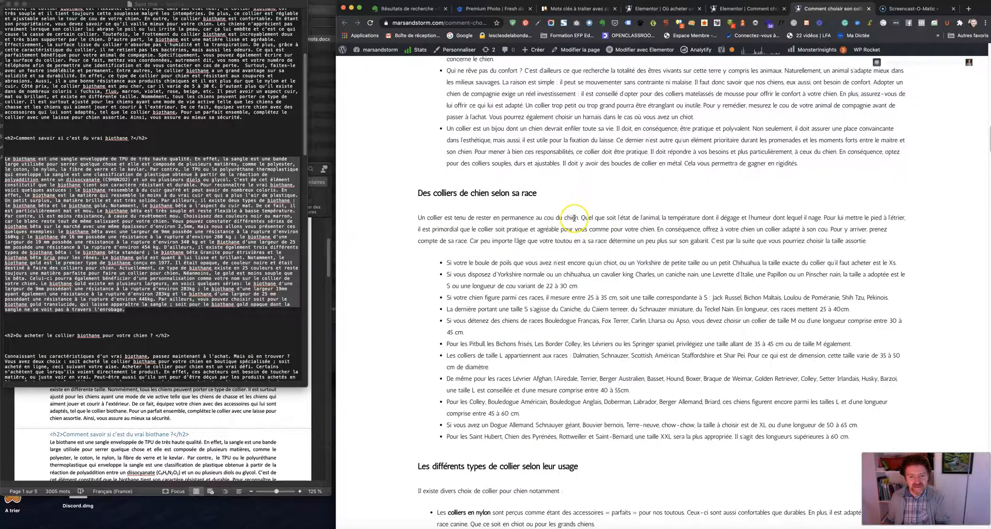
scroll(574, 217, down, 4)
scroll(574, 217, up, 4)
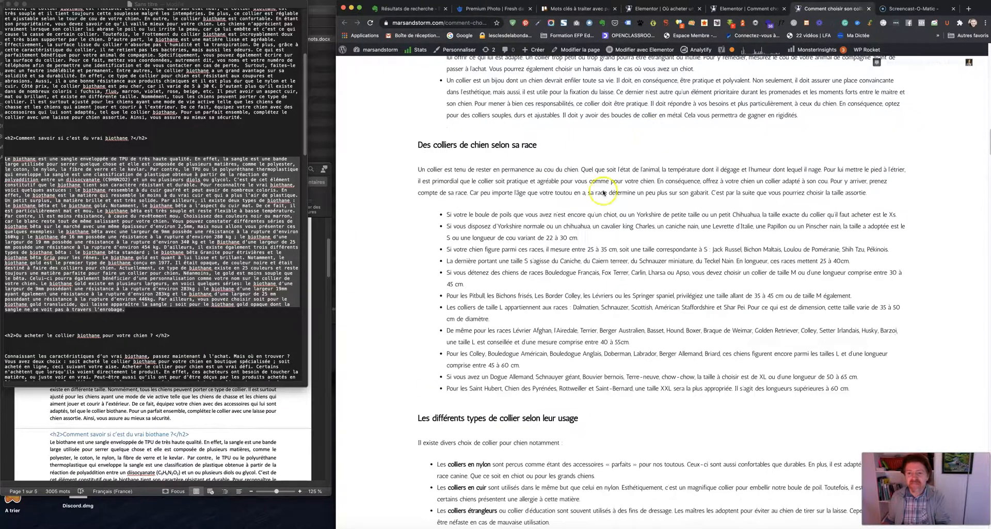
- Return to the "Où acheter un collier" page in Elementor and save it as a draft
click(654, 9)
click(568, 524)
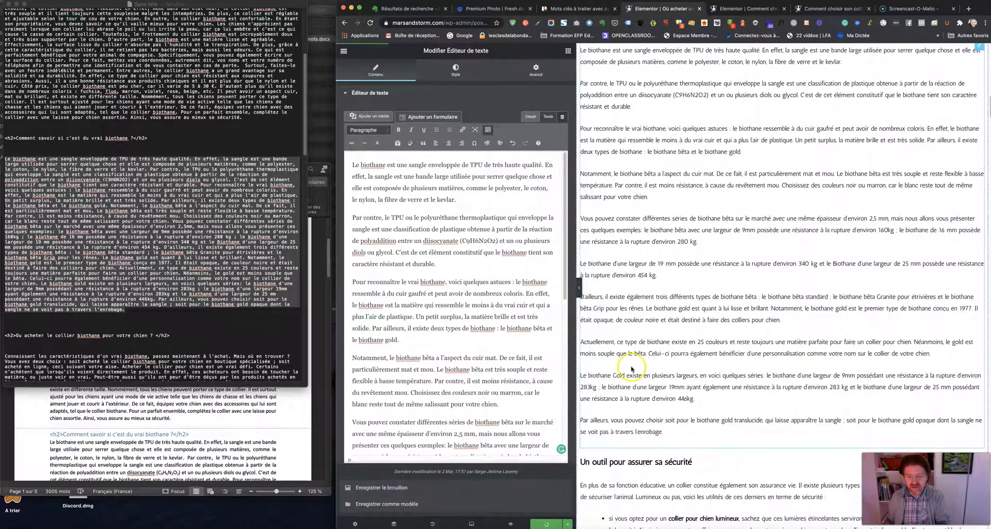
scroll(477, 362, down, 8)
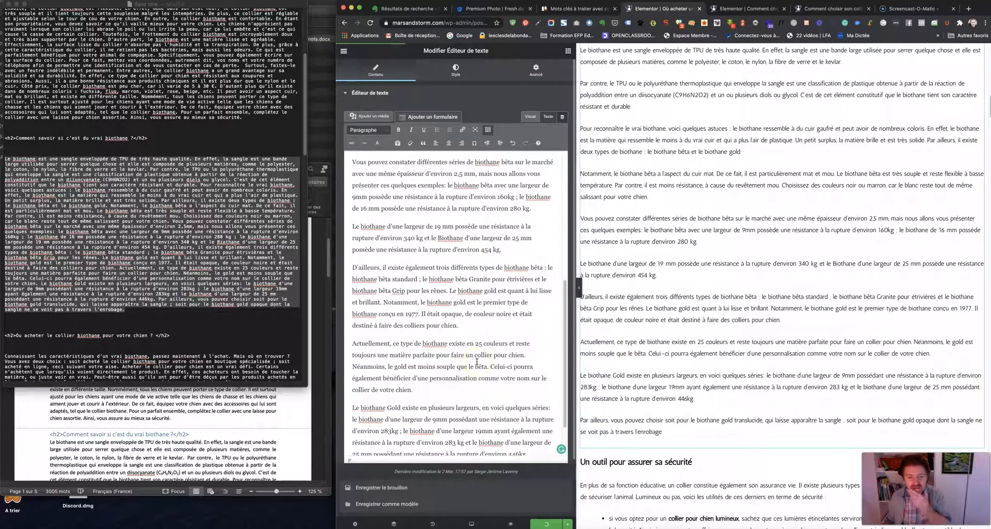
scroll(477, 362, down, 1)
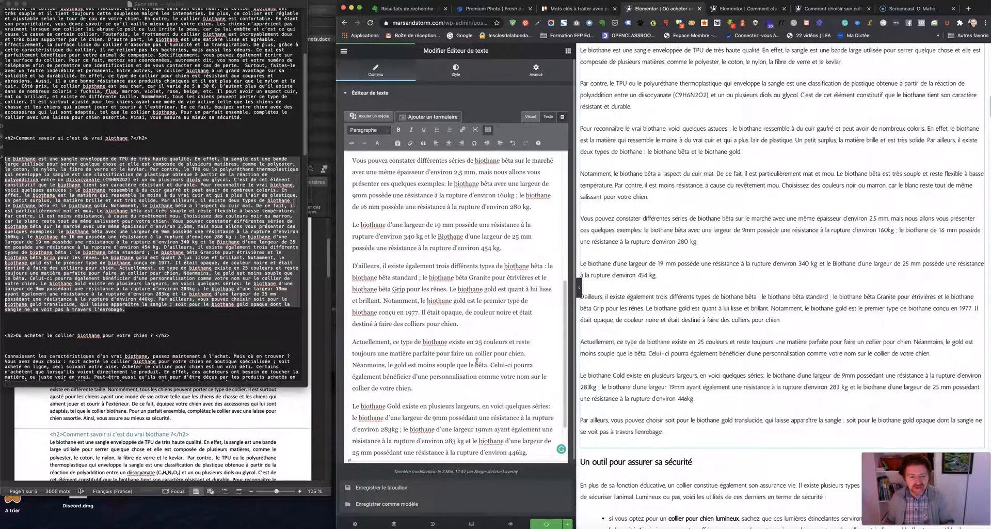
scroll(477, 362, down, 2)
click(666, 361)
scroll(666, 360, down, 5)
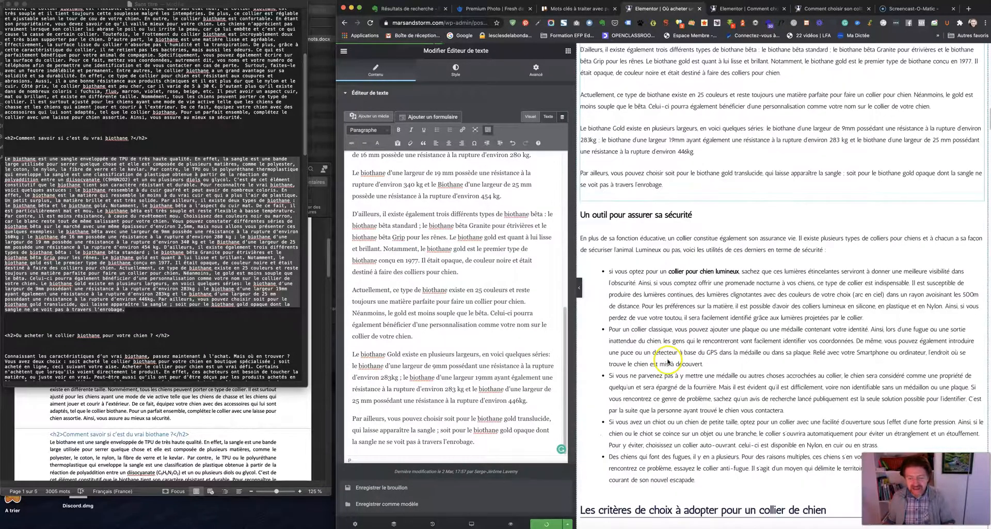
scroll(666, 360, down, 1)
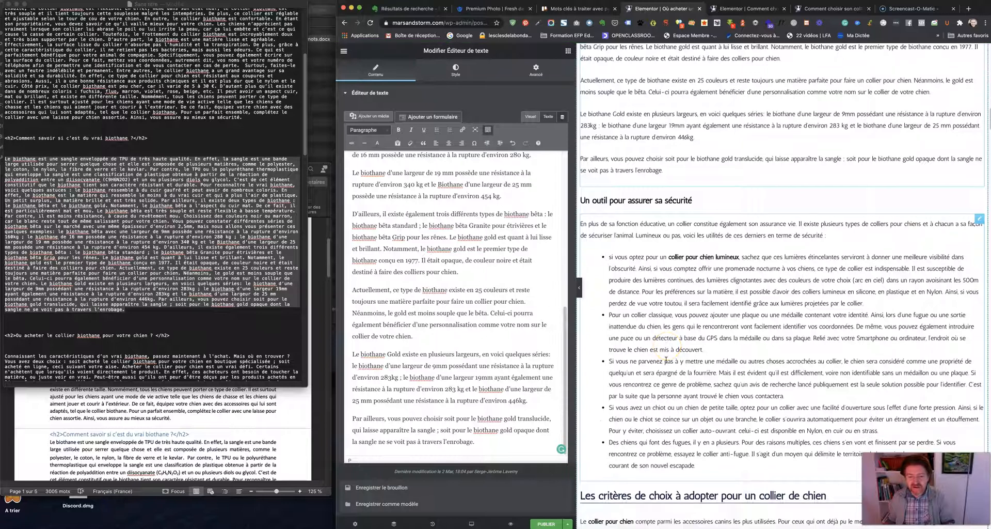
- Add a four-item bulleted list of placeholder letters (rows of d, d, a and b) after the last biothane paragraph
click(659, 164)
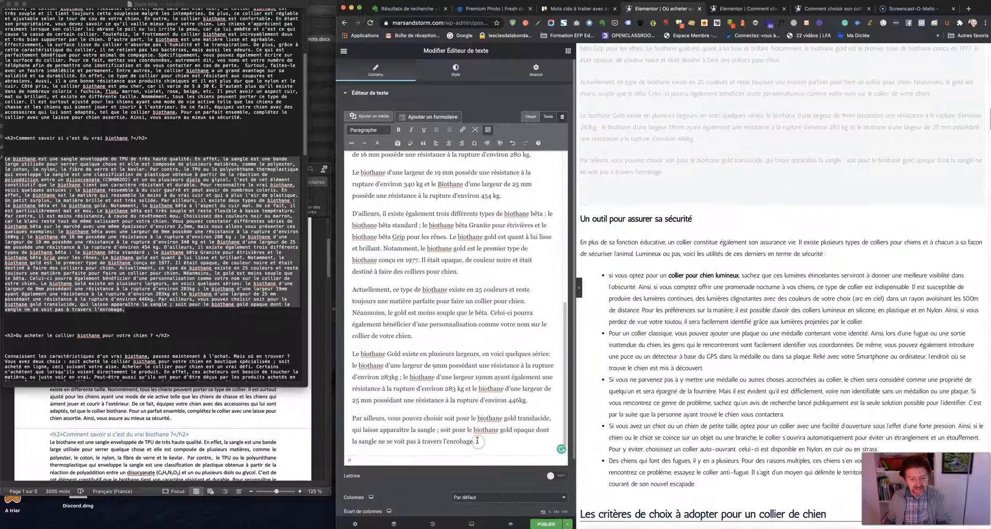
scroll(476, 381, down, 1)
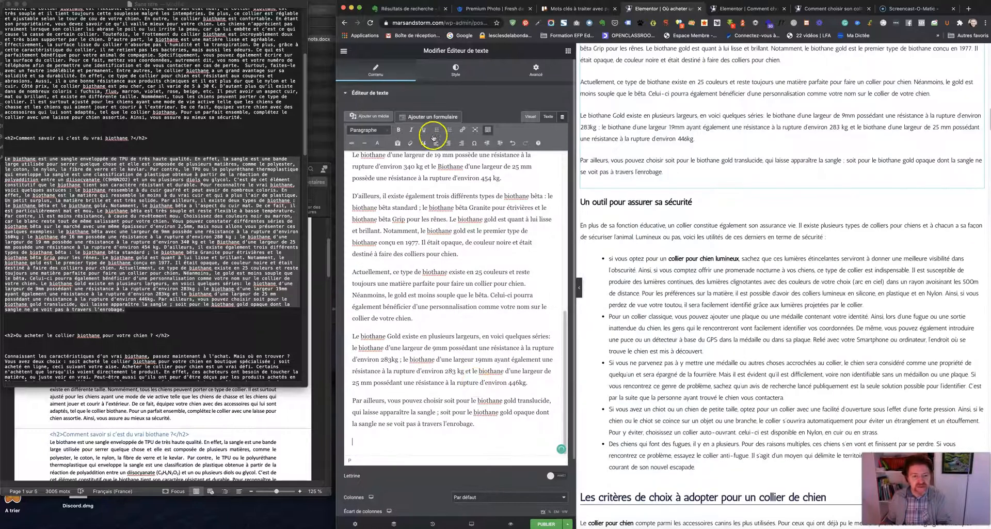
click(437, 130)
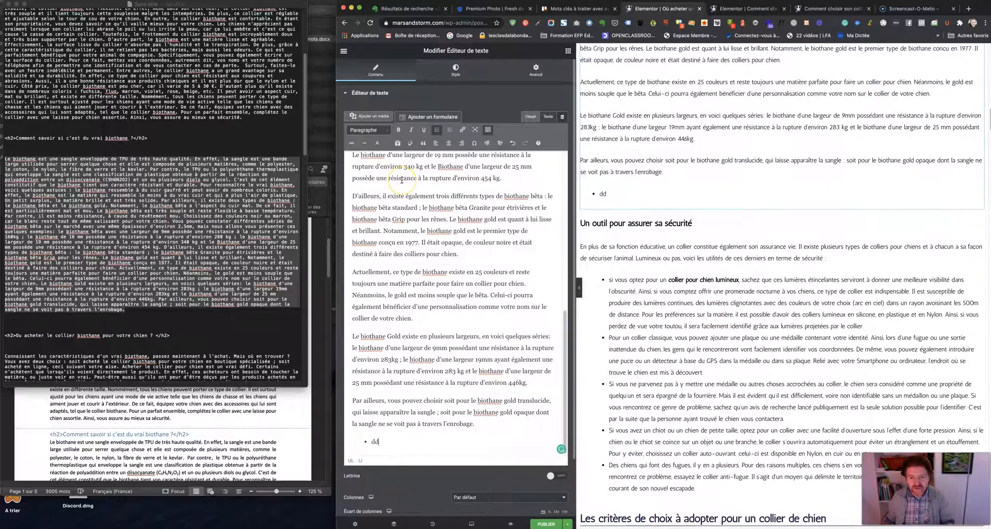
text(dddddddddd)
key(Return)
text(dddddddddd)
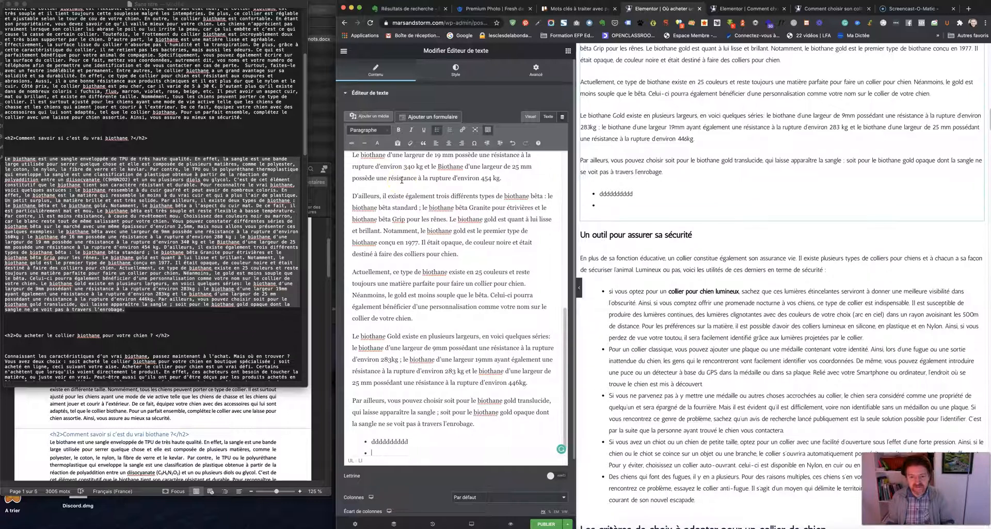
text(dd)
key(Return)
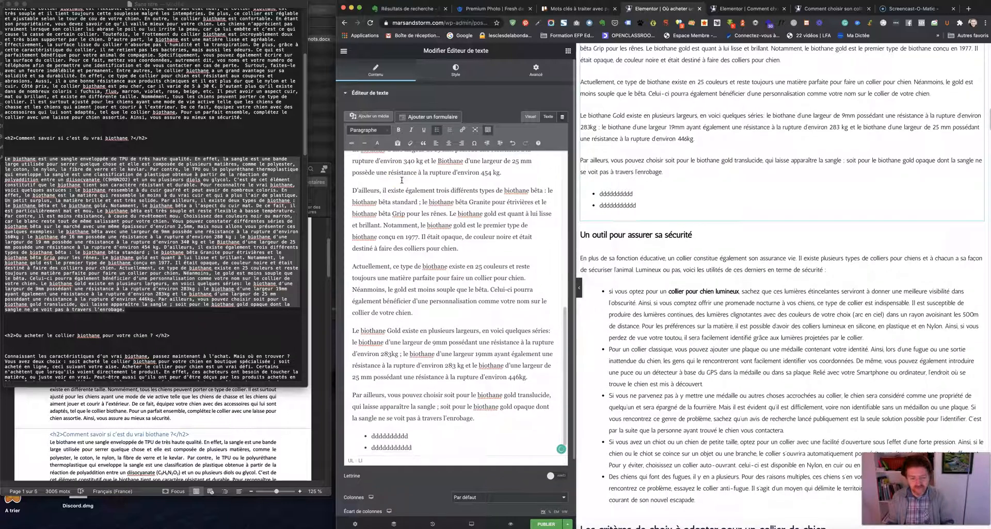
text(aaaaaaaaa)
key(Return)
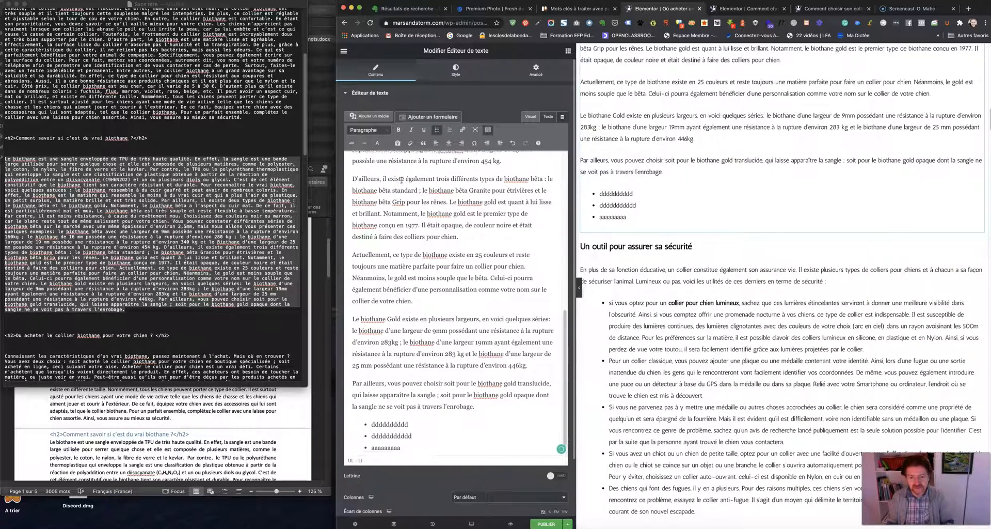
text(bbbbbbbbbbb ;)
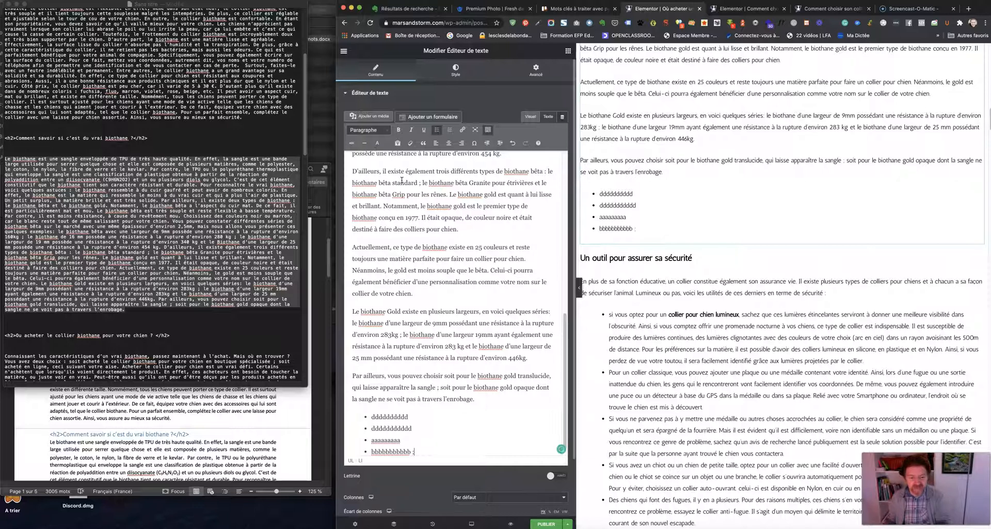
- Delete the placeholder bulleted list from the end of the biothane text
drag(467, 452, 356, 413)
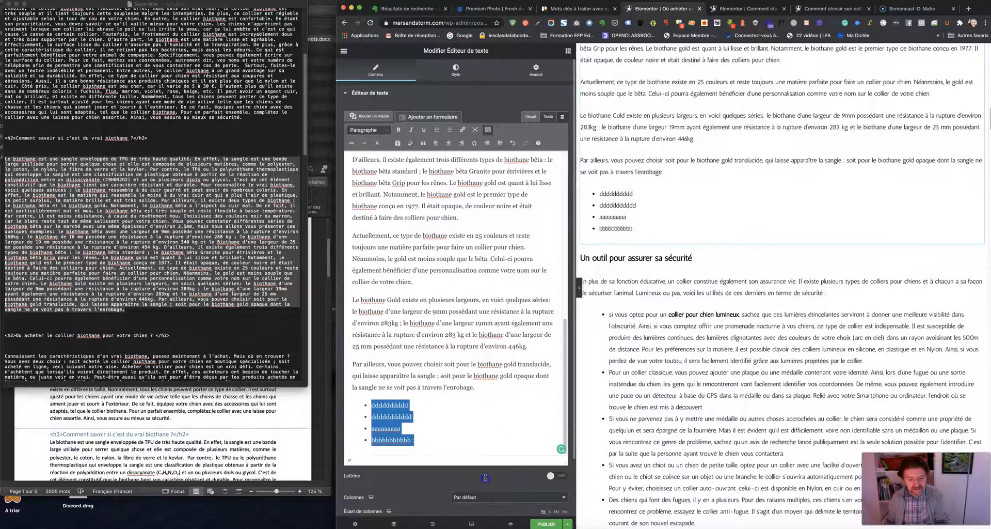
key(BackSpace)
scroll(695, 219, up, 5)
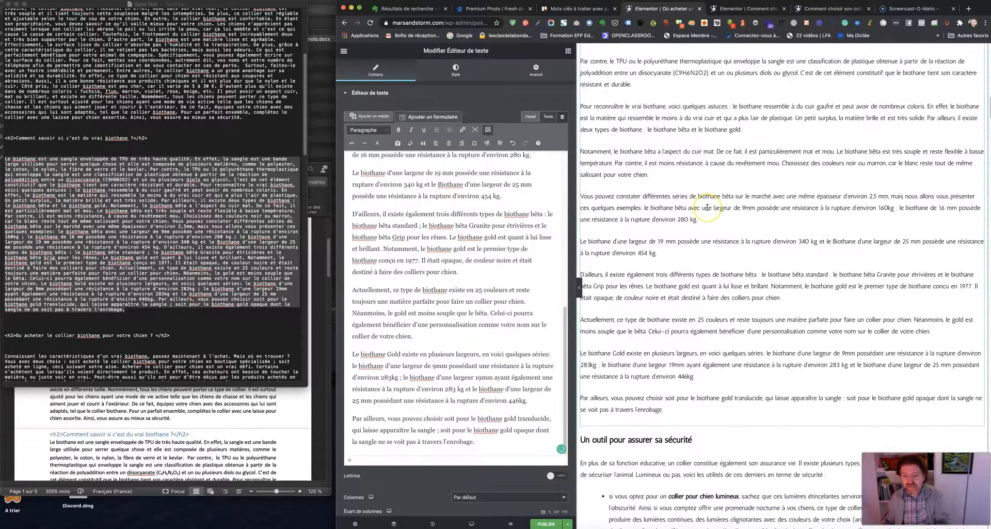
scroll(707, 207, up, 4)
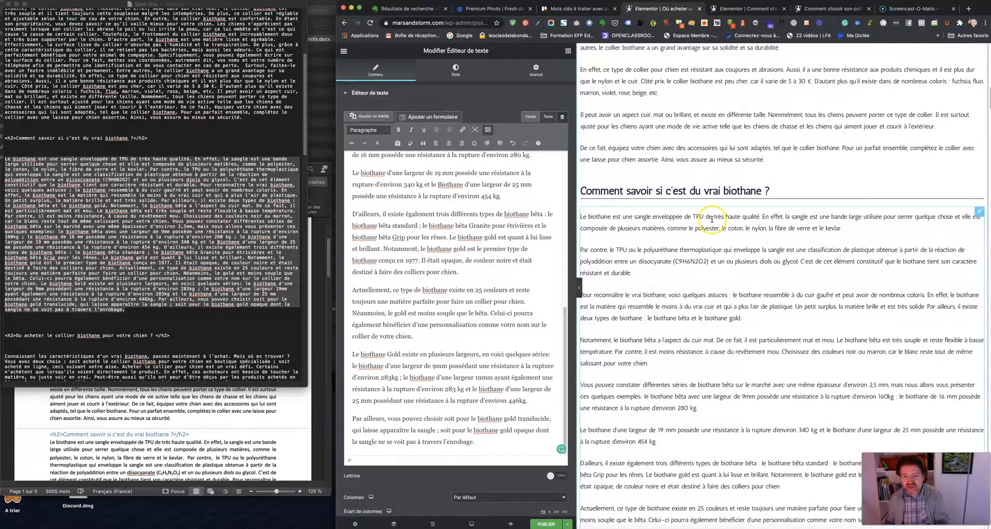
scroll(712, 219, down, 6)
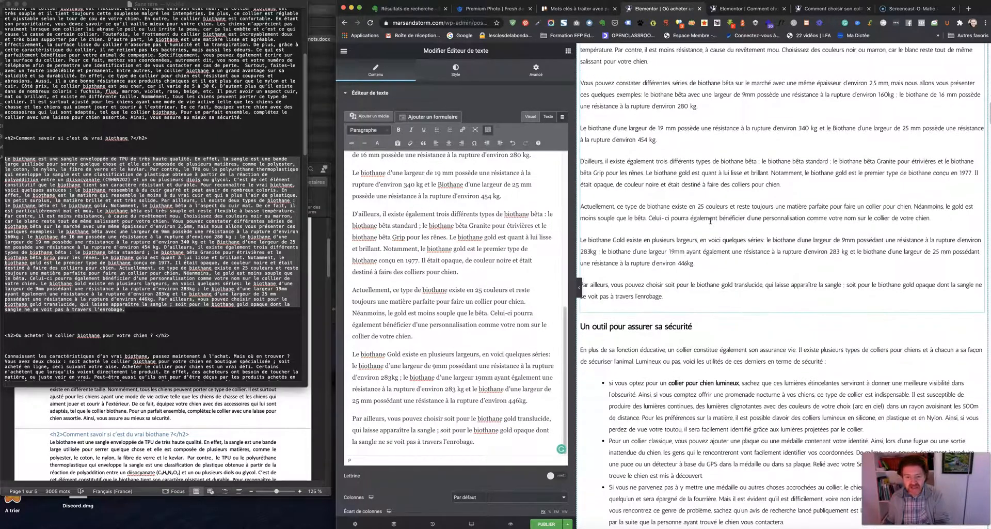
scroll(195, 243, down, 1)
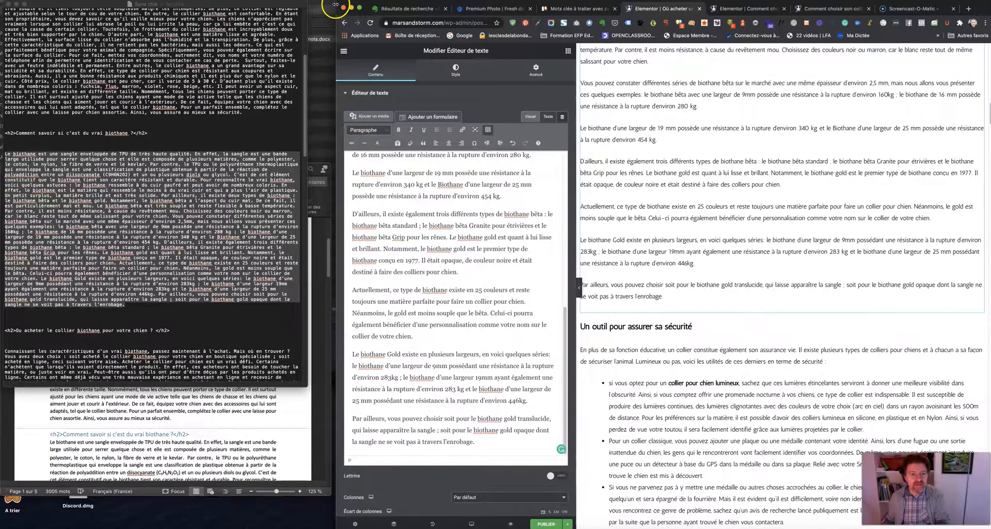
- Insert an Image widget just above the heading "Les critères de choix à adopter pour un collier de chien"
drag(330, 4, 327, 4)
scroll(666, 189, up, 10)
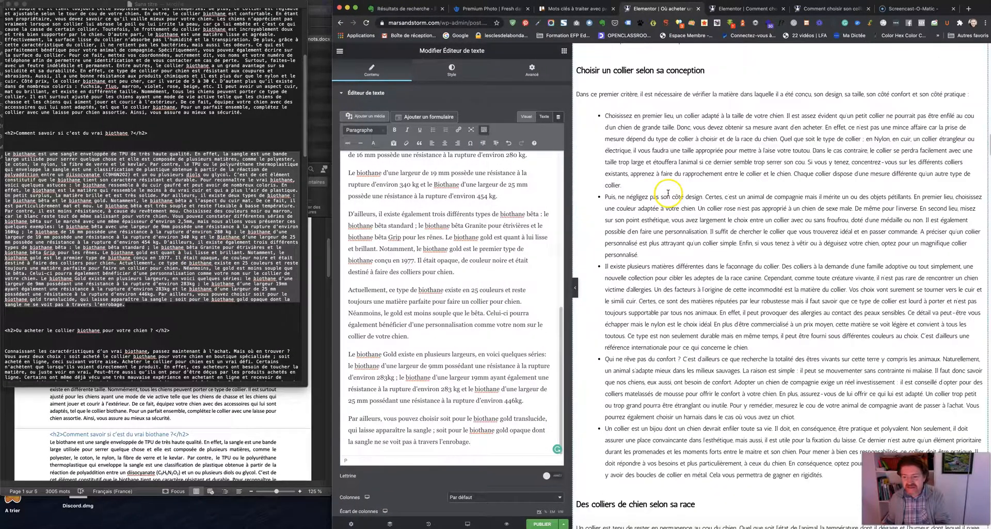
scroll(668, 191, up, 7)
scroll(667, 190, down, 2)
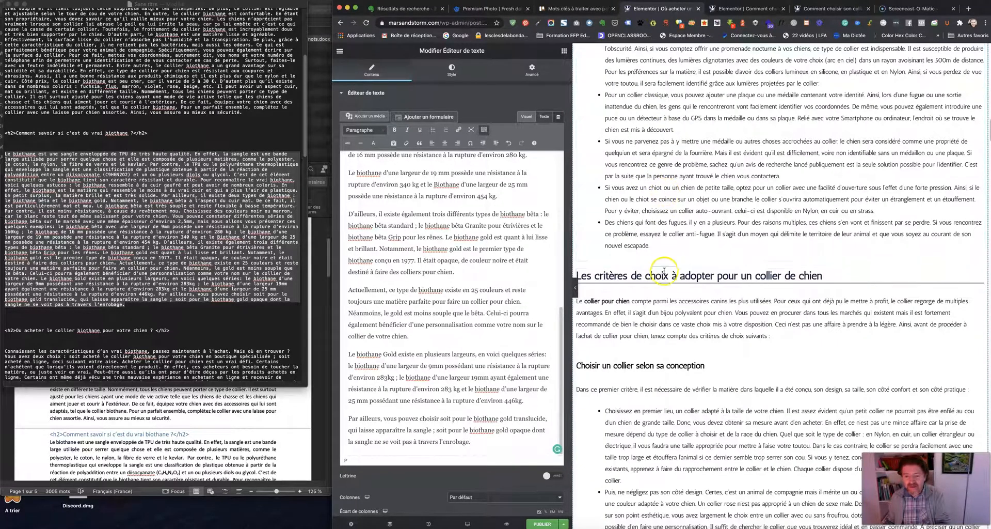
click(661, 228)
click(662, 275)
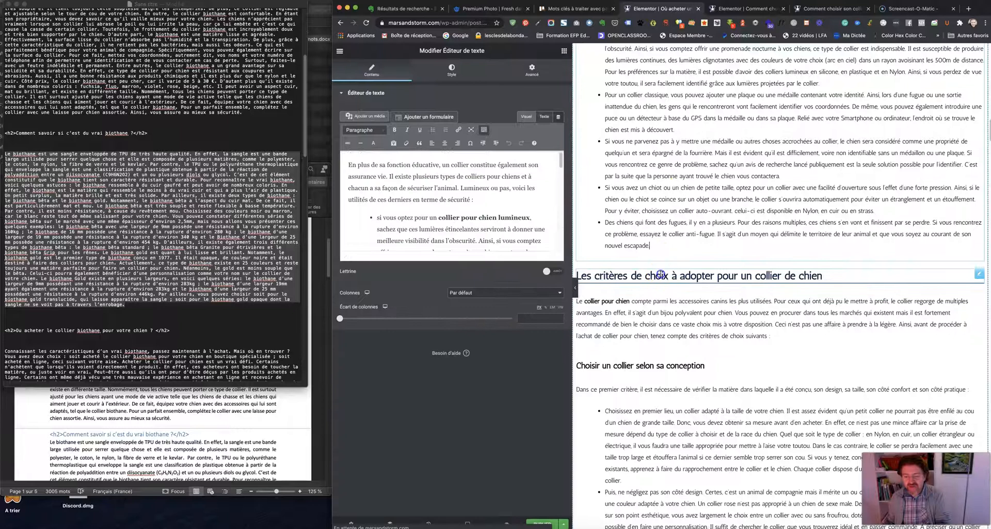
click(564, 51)
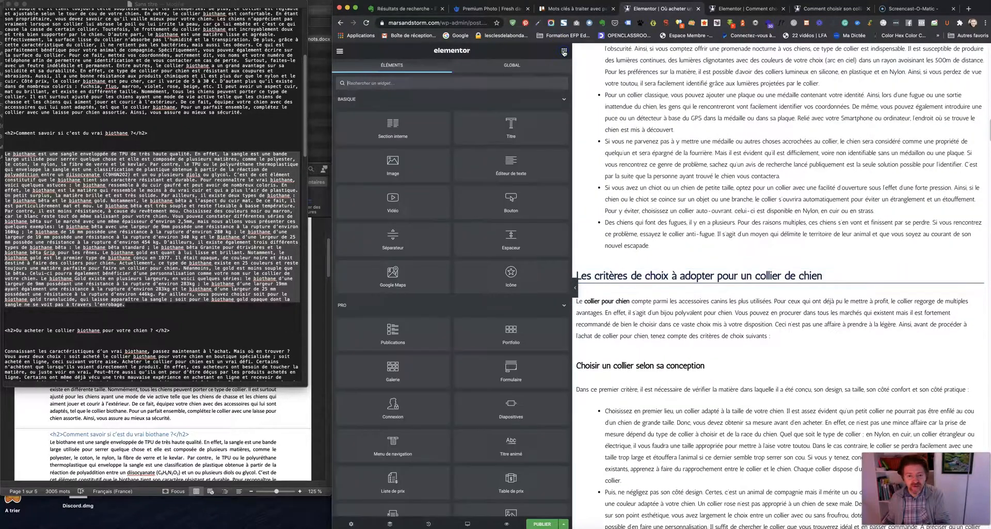
drag(421, 166, 706, 254)
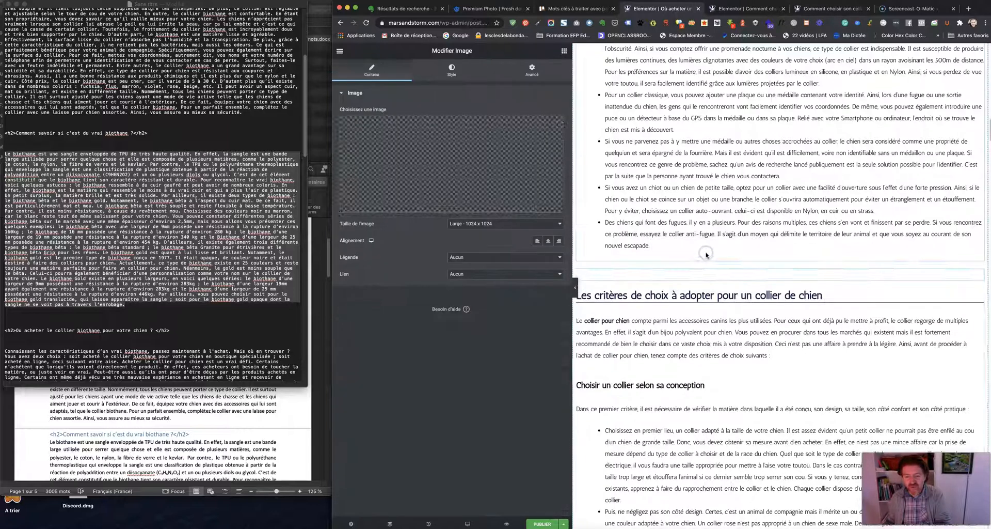
- Open the media library for the empty Image widget and browse its dog, collar and leash pictures, previewing photos MS_13 and MS_17
click(447, 156)
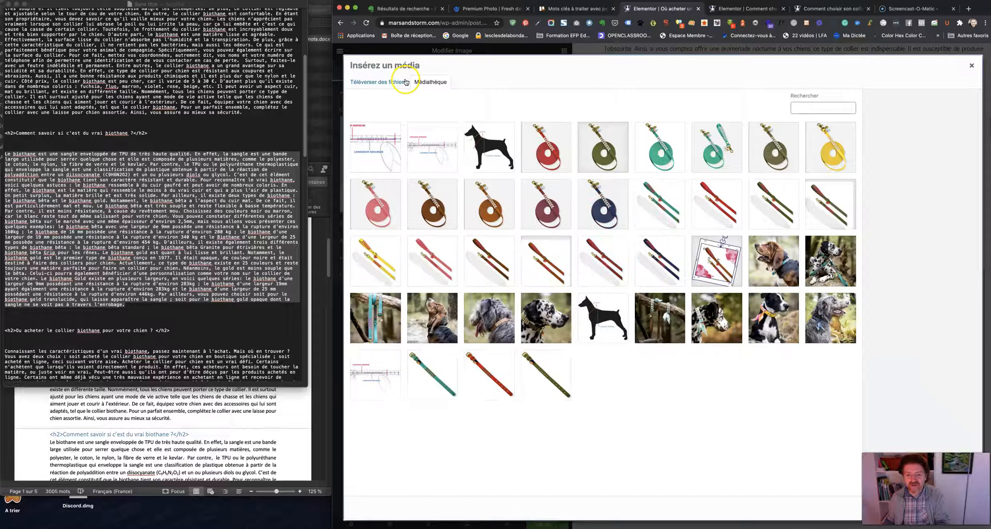
click(813, 262)
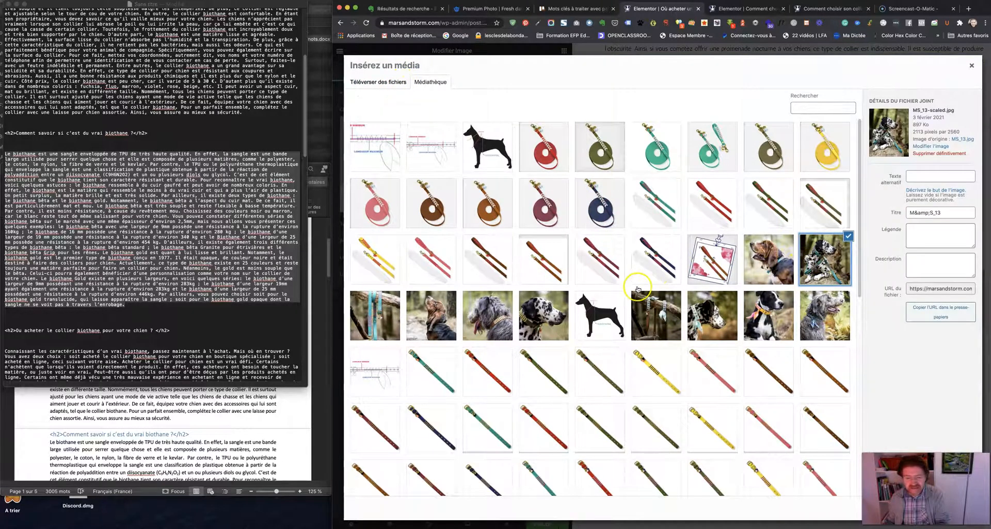
scroll(642, 284, down, 5)
click(532, 206)
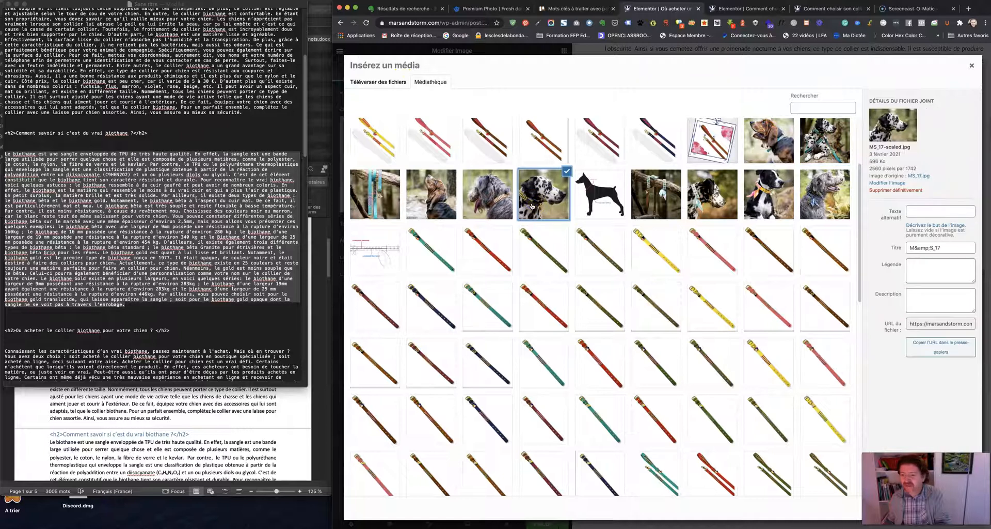
scroll(661, 309, down, 10)
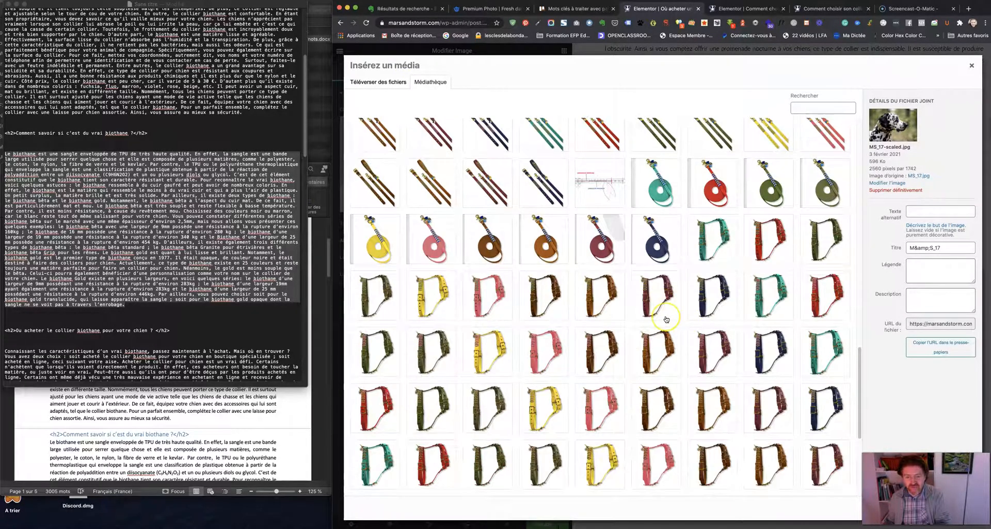
scroll(661, 310, down, 5)
scroll(663, 328, down, 3)
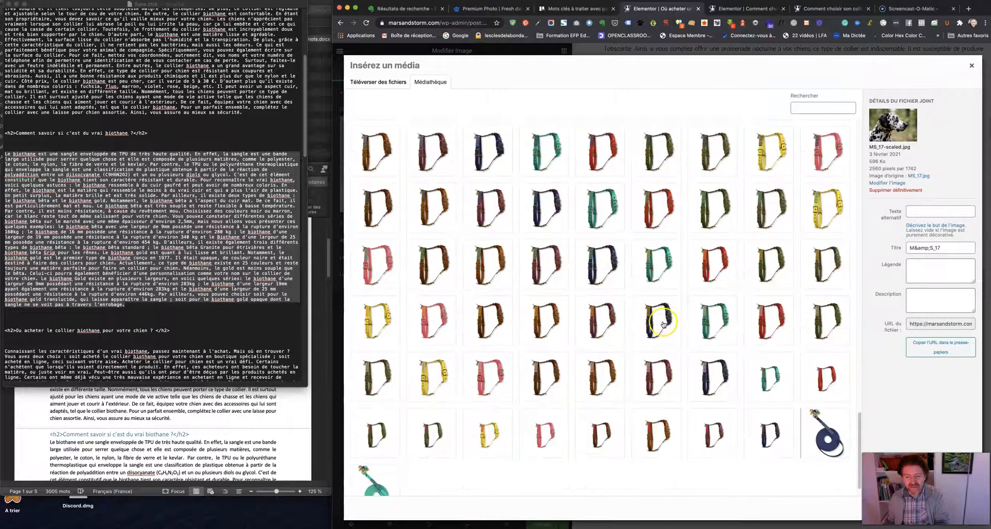
scroll(663, 323, down, 5)
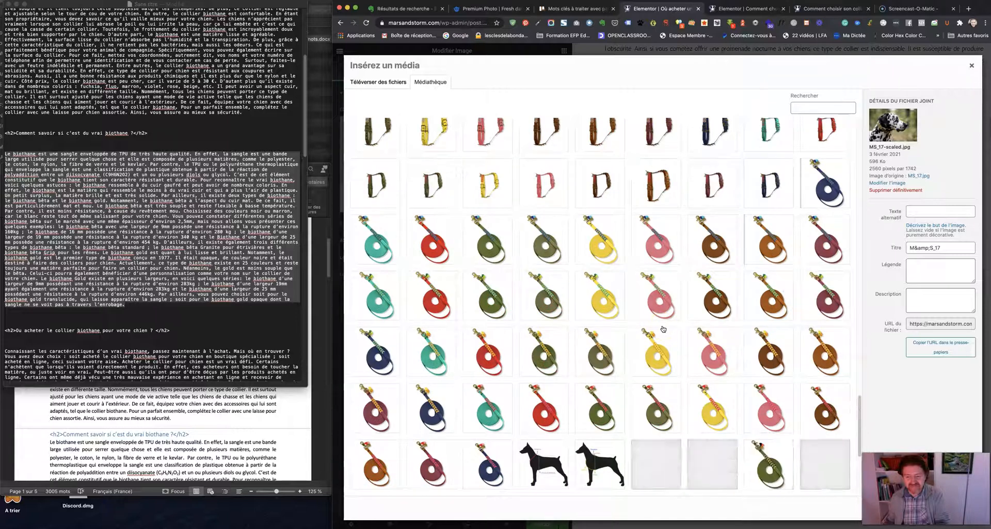
scroll(663, 329, down, 5)
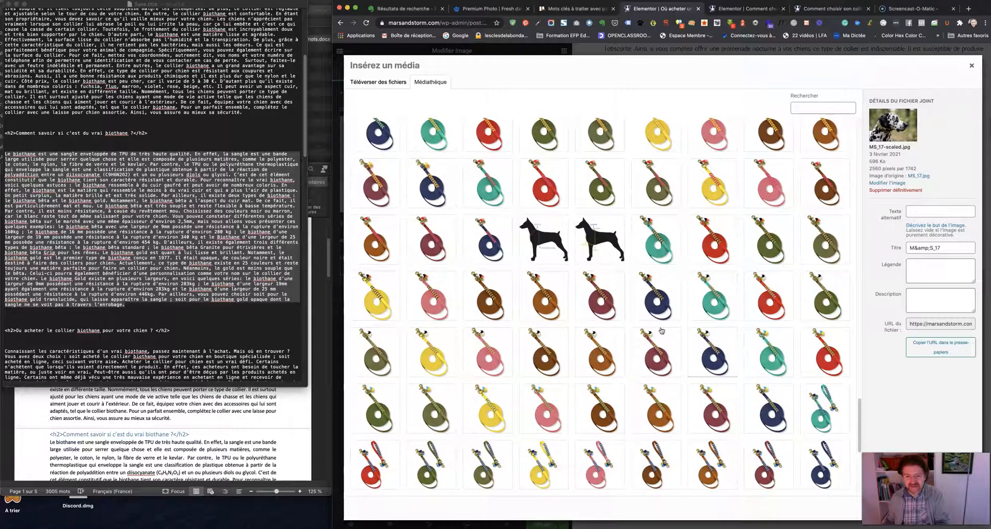
scroll(662, 330, down, 5)
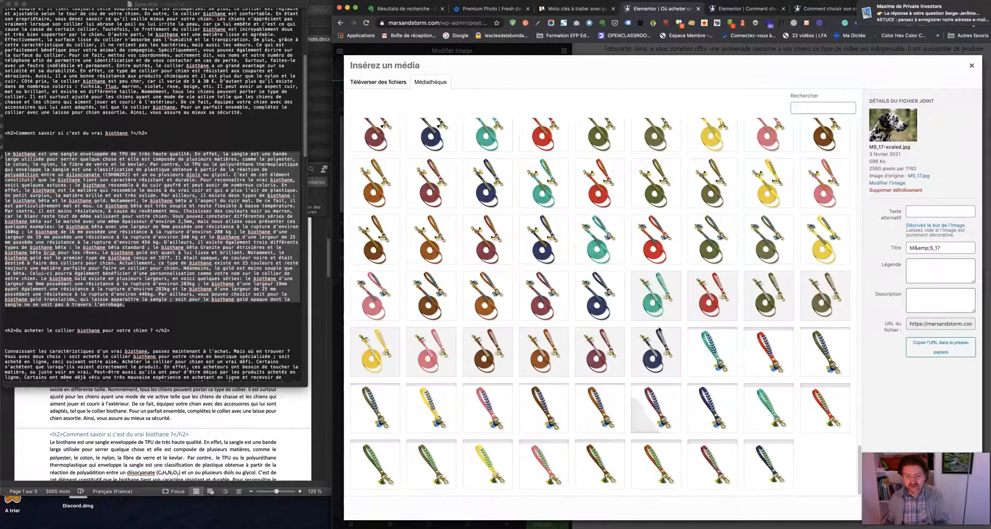
scroll(659, 329, down, 5)
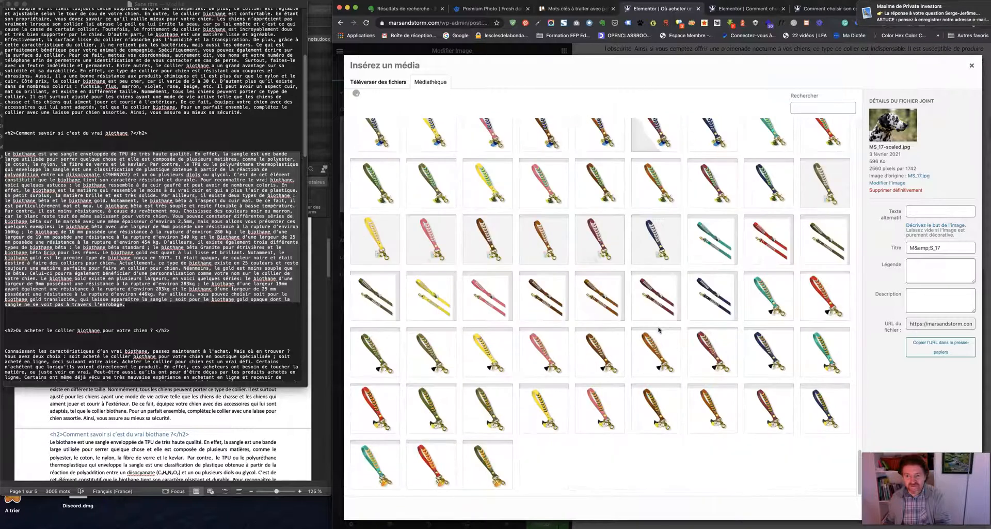
scroll(659, 331, down, 5)
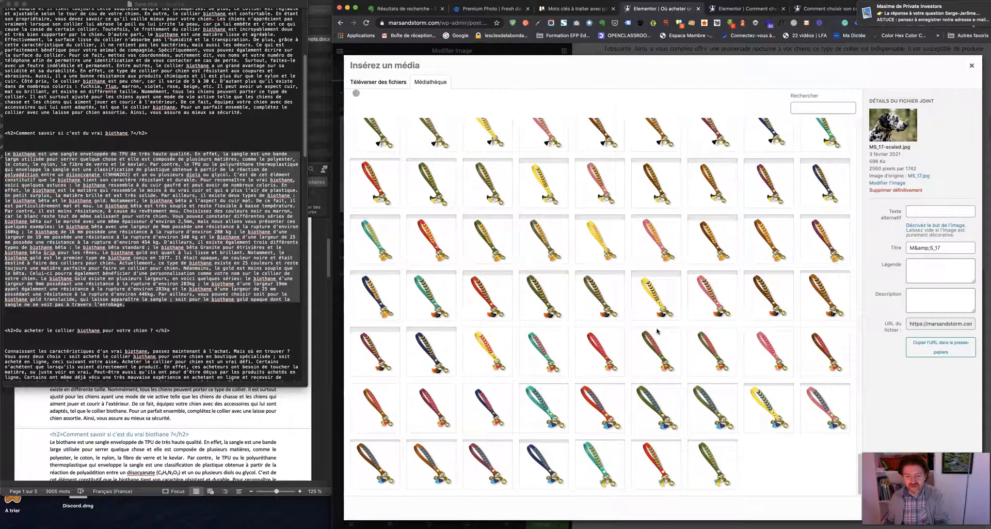
scroll(659, 329, down, 5)
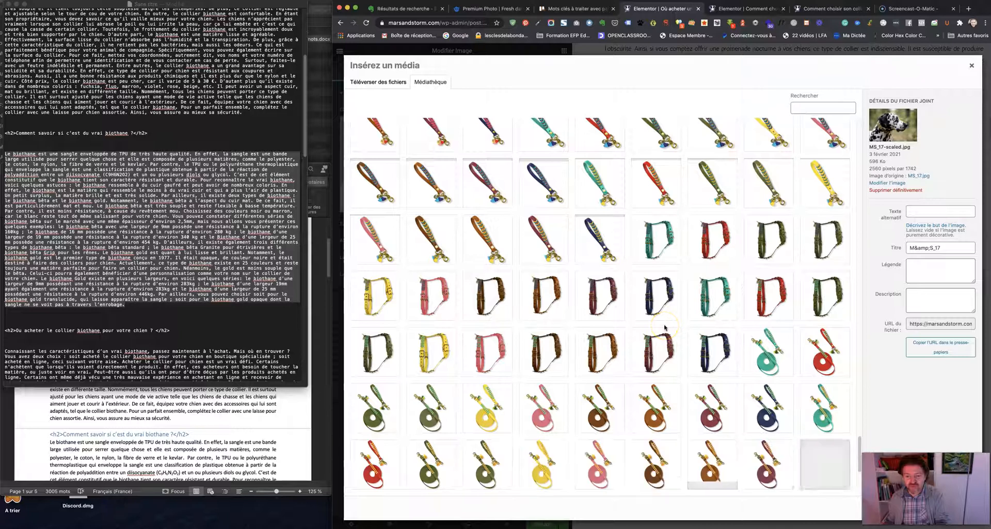
scroll(664, 327, down, 5)
scroll(666, 336, down, 5)
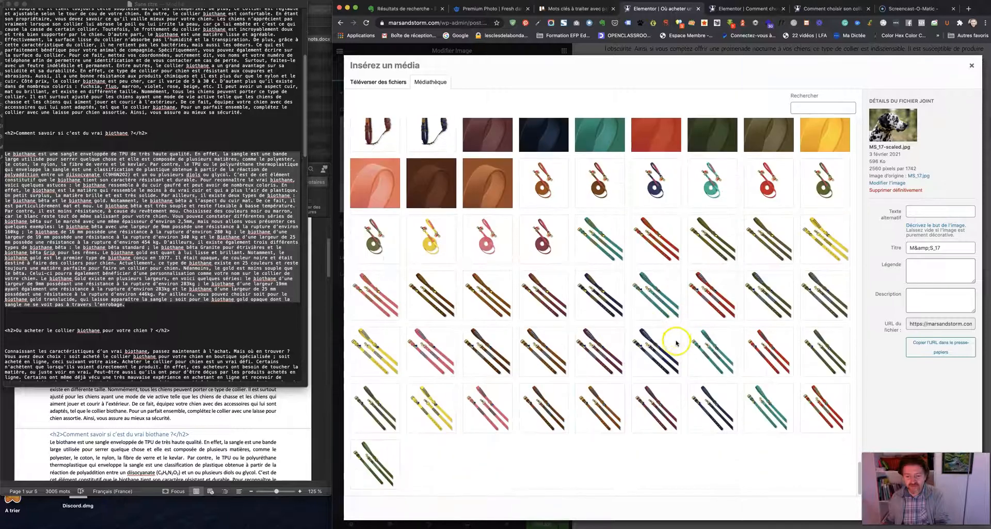
scroll(679, 341, down, 5)
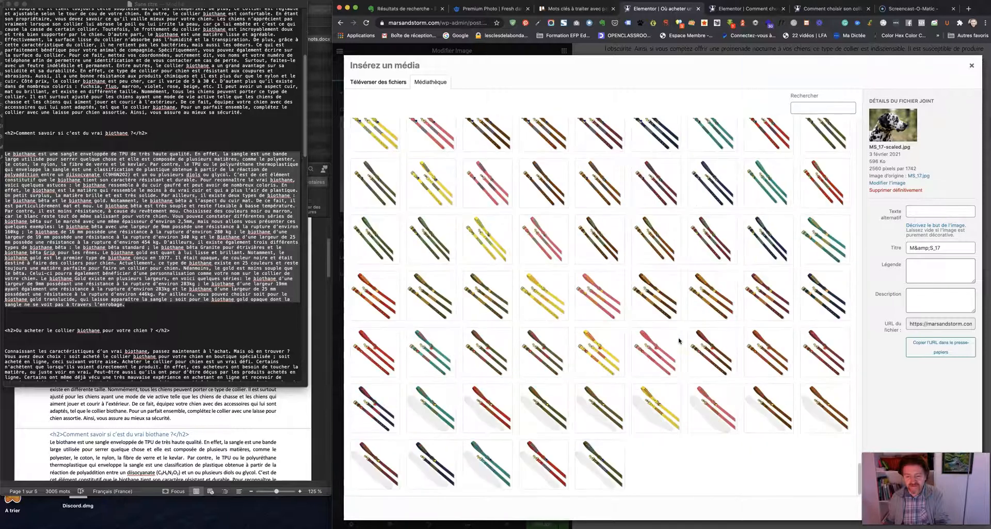
scroll(679, 340, down, 5)
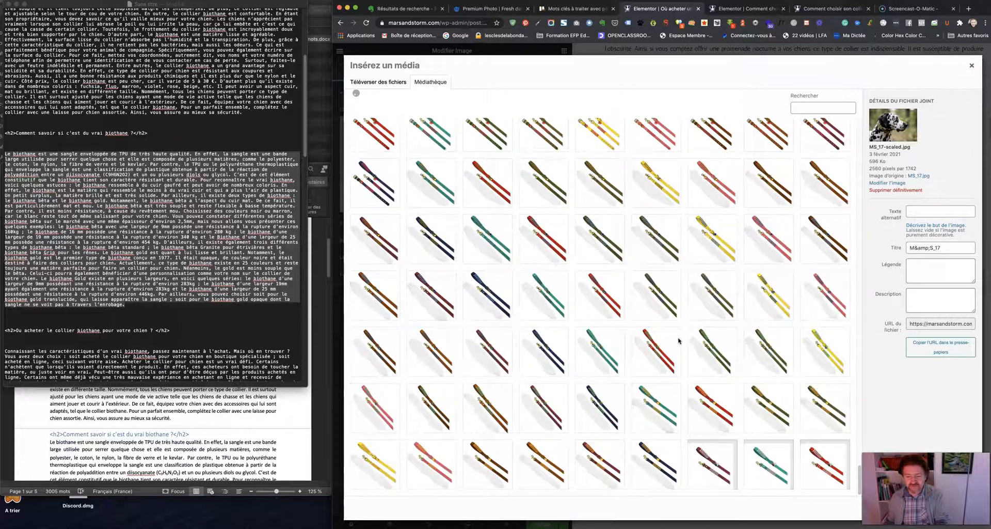
scroll(679, 341, down, 5)
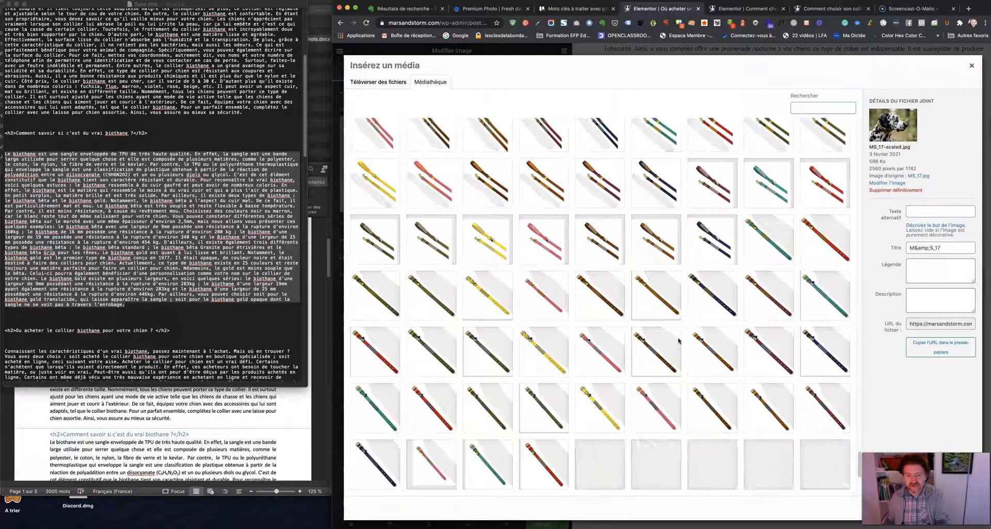
scroll(679, 341, down, 5)
scroll(686, 354, down, 5)
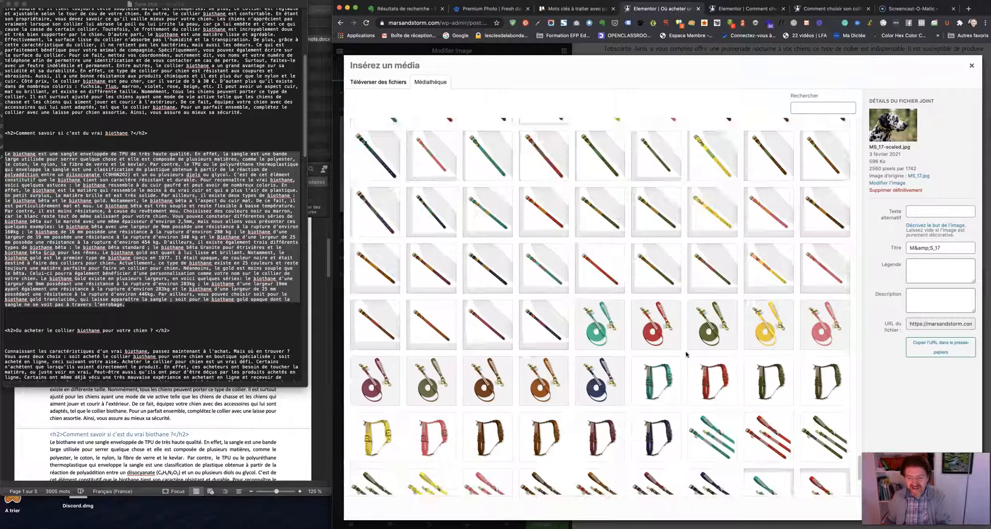
scroll(687, 354, down, 4)
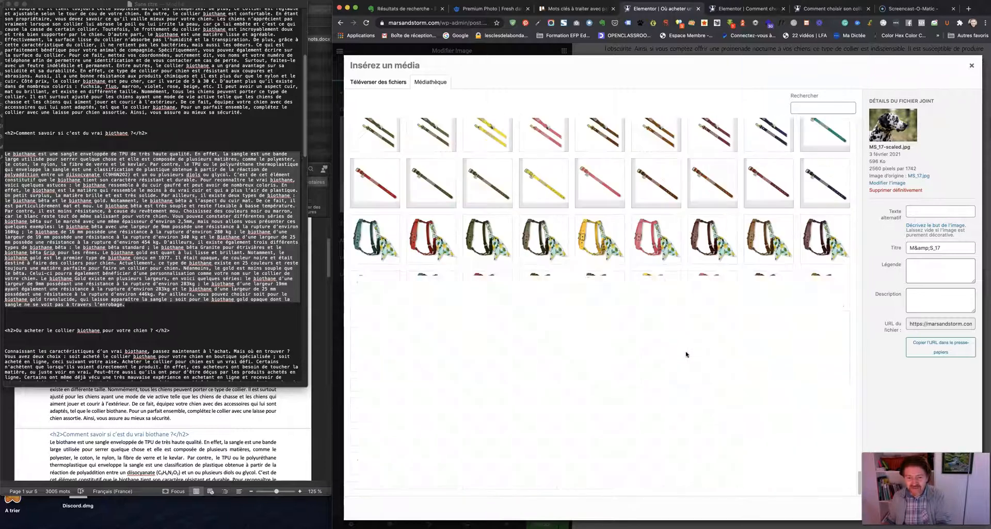
scroll(686, 354, down, 8)
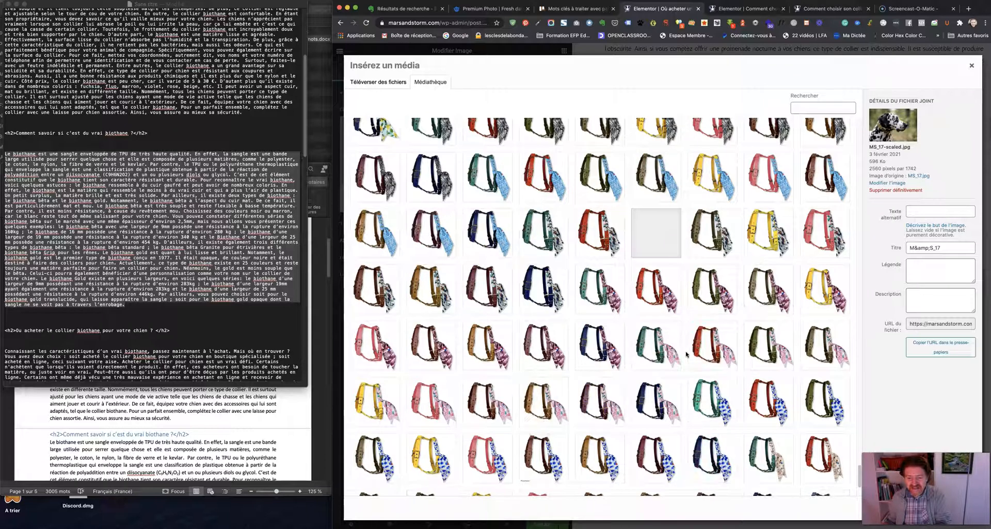
scroll(686, 355, down, 5)
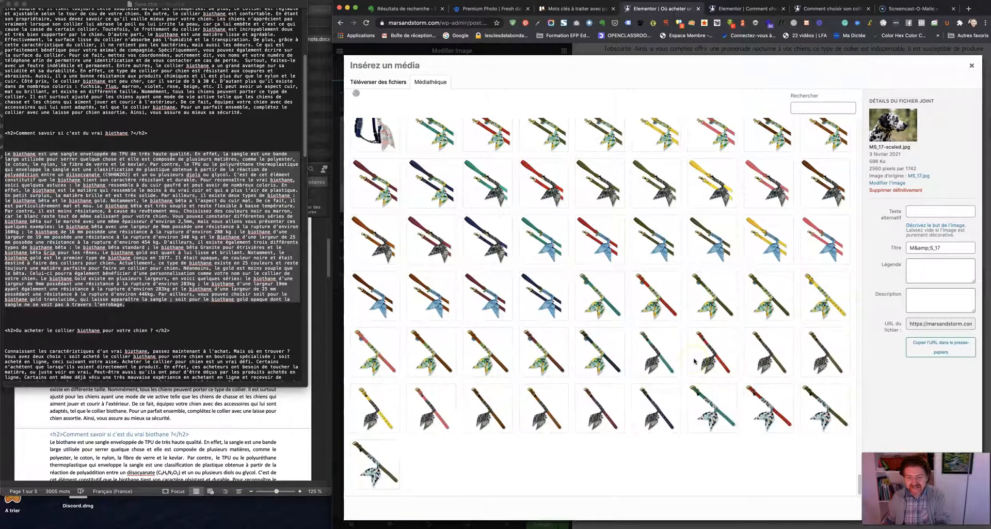
scroll(695, 361, down, 5)
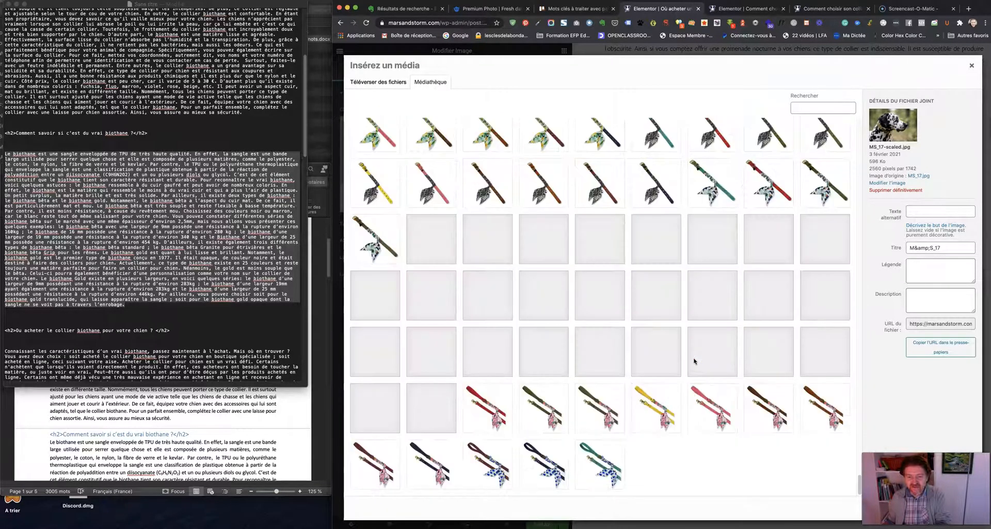
scroll(694, 361, down, 5)
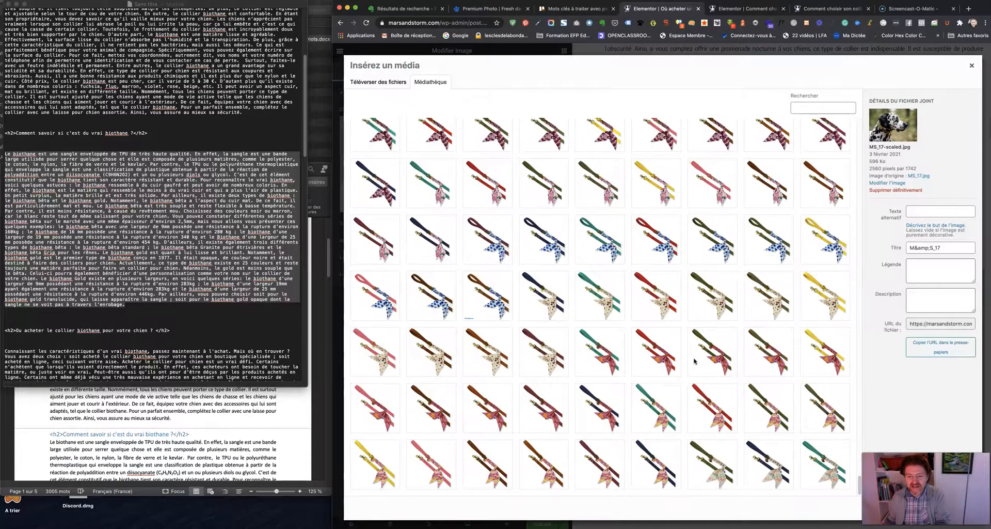
scroll(694, 361, down, 5)
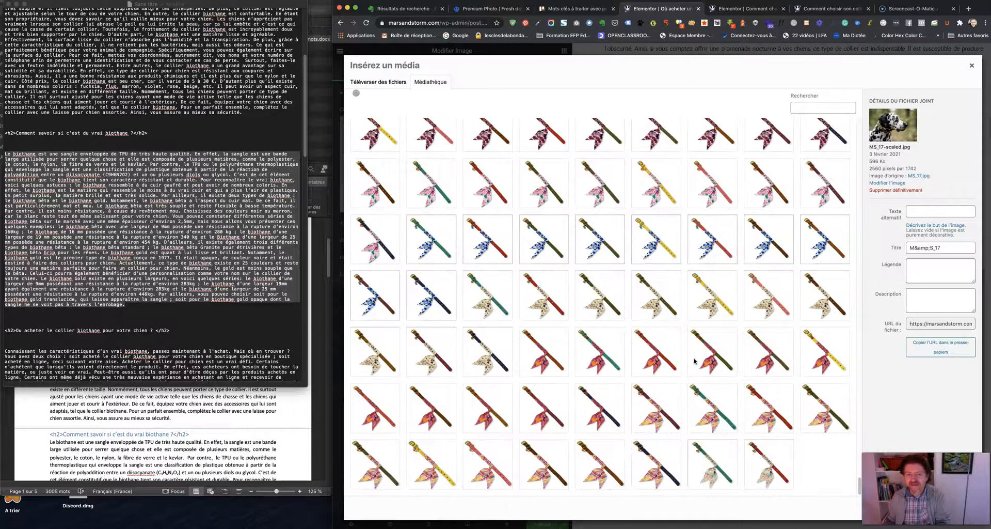
scroll(694, 361, down, 5)
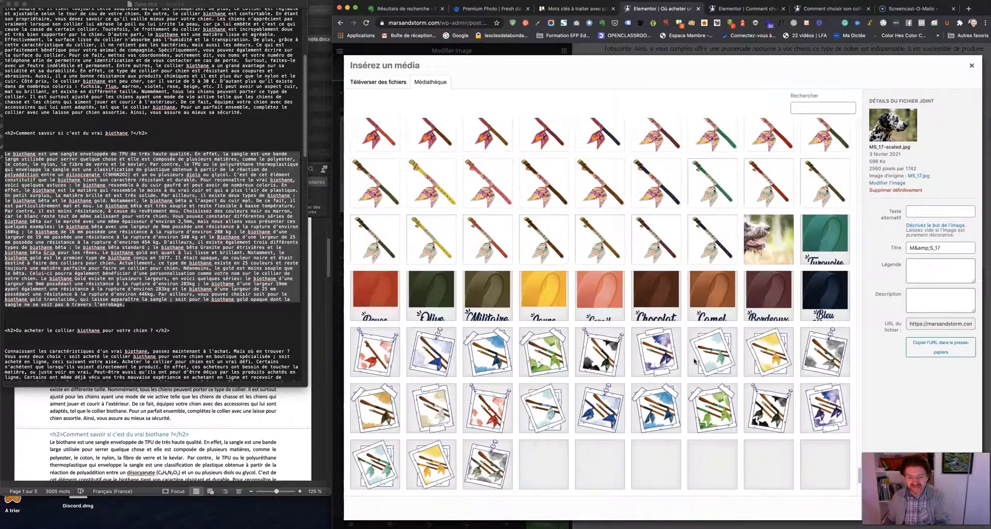
scroll(694, 360, down, 5)
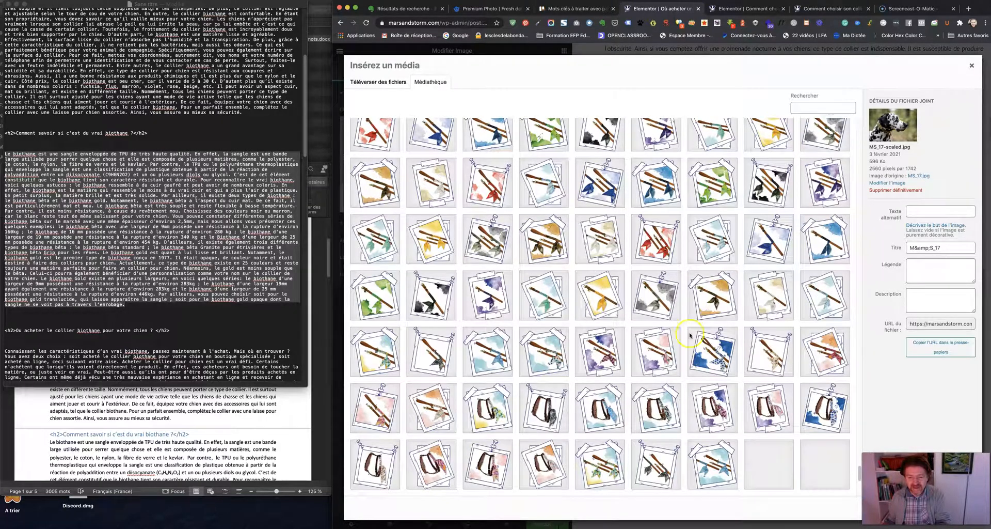
- Insert the picture COLLIER-pour-chien-Zodiac-CAPRICORNE-mars-and-storm.png from the media library into the Image widget
click(724, 301)
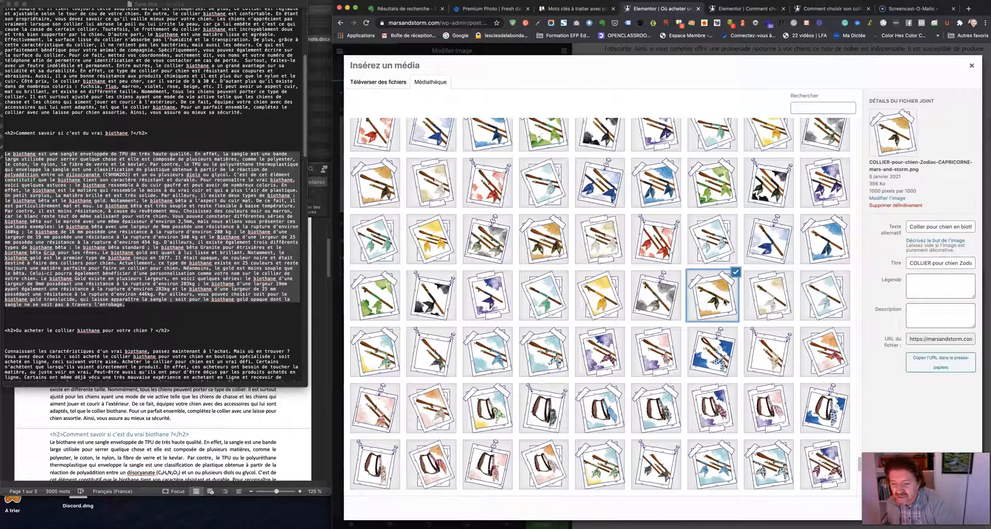
drag(888, 467, 869, 406)
click(940, 510)
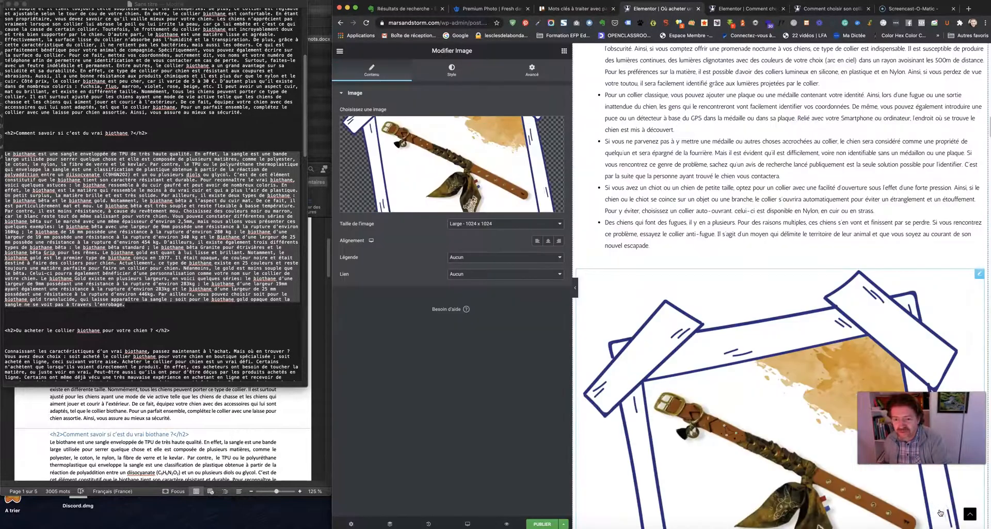
- Reduce the collar image's width to 37% in its style settings
scroll(704, 215, down, 5)
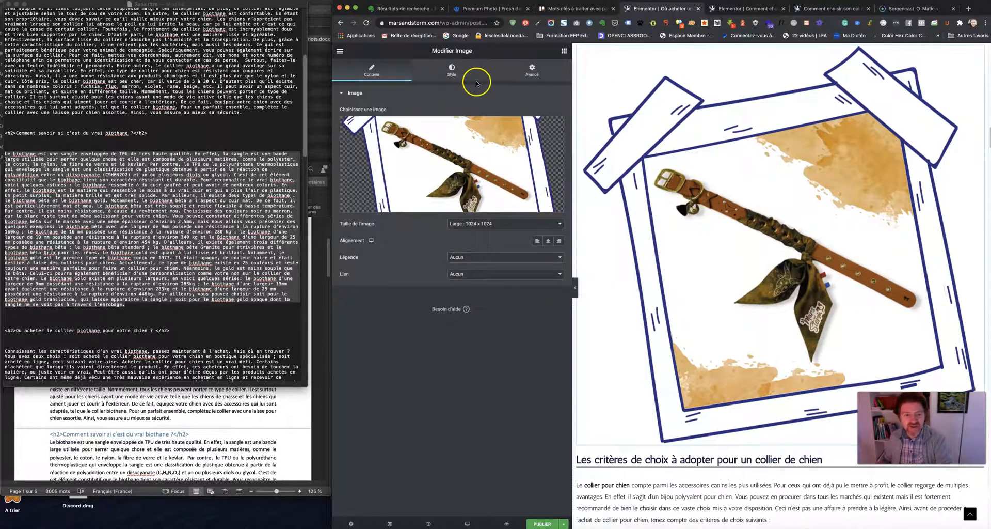
click(449, 69)
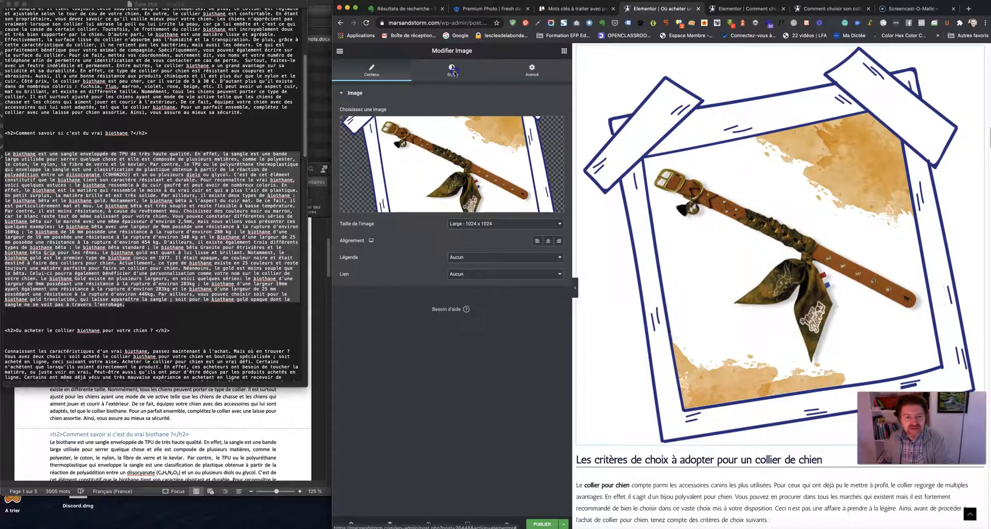
drag(339, 121, 402, 122)
click(799, 157)
scroll(798, 166, up, 2)
scroll(798, 166, up, 3)
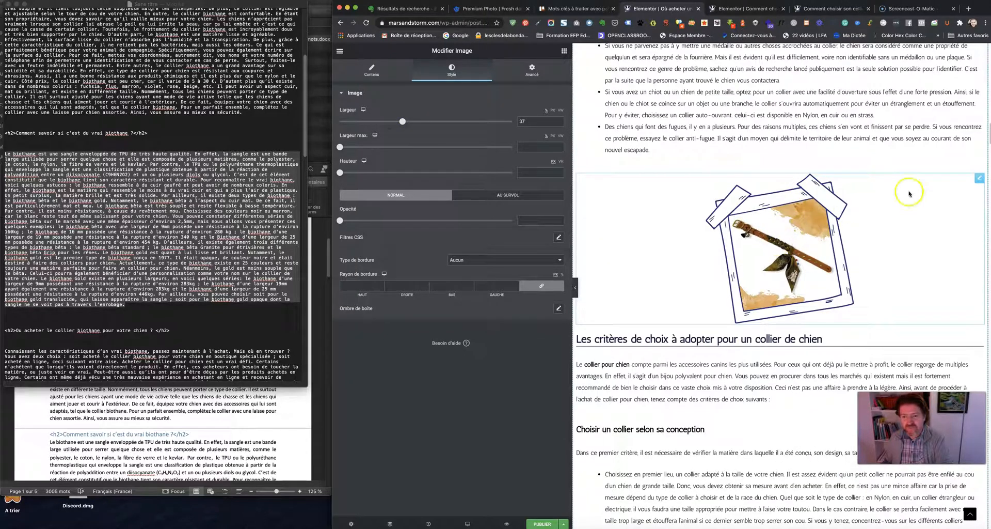
- Try a linked 3% outer margin on all sides of the collar image, and return it to 0
click(530, 72)
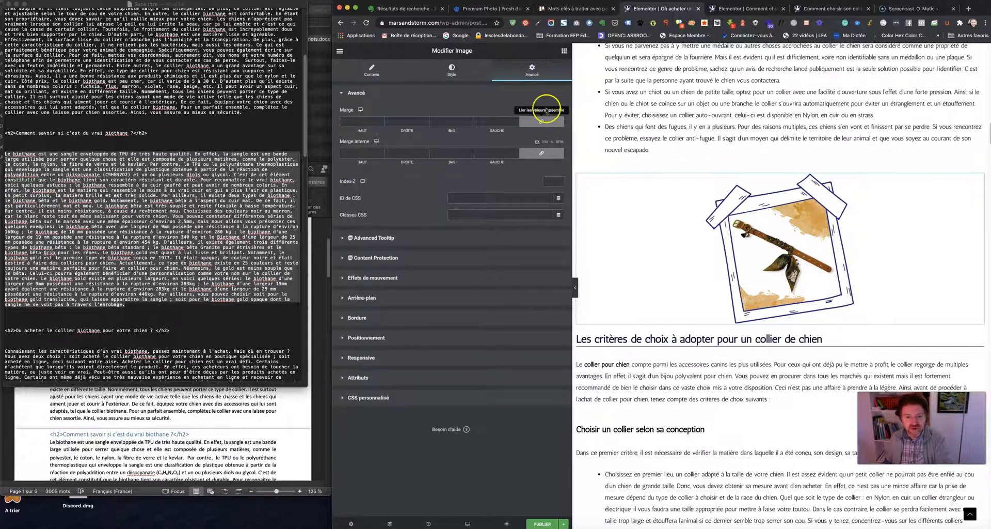
click(551, 110)
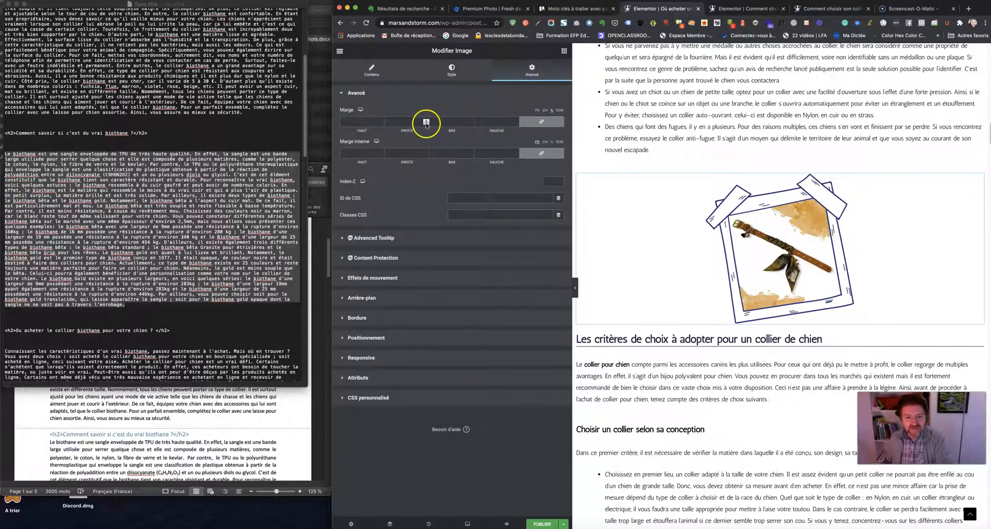
click(425, 121)
text(5)
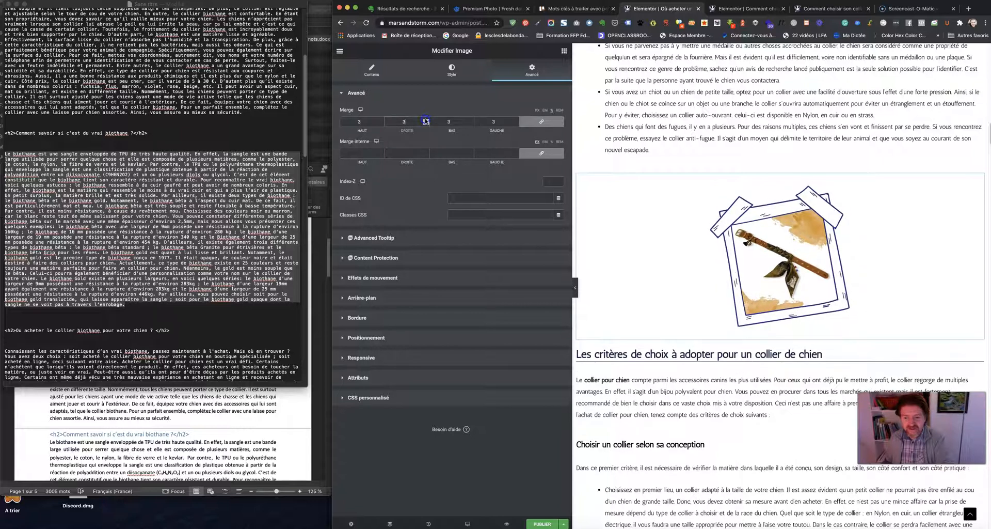
click(426, 123)
click(425, 123)
click(426, 124)
click(426, 124)
click(426, 123)
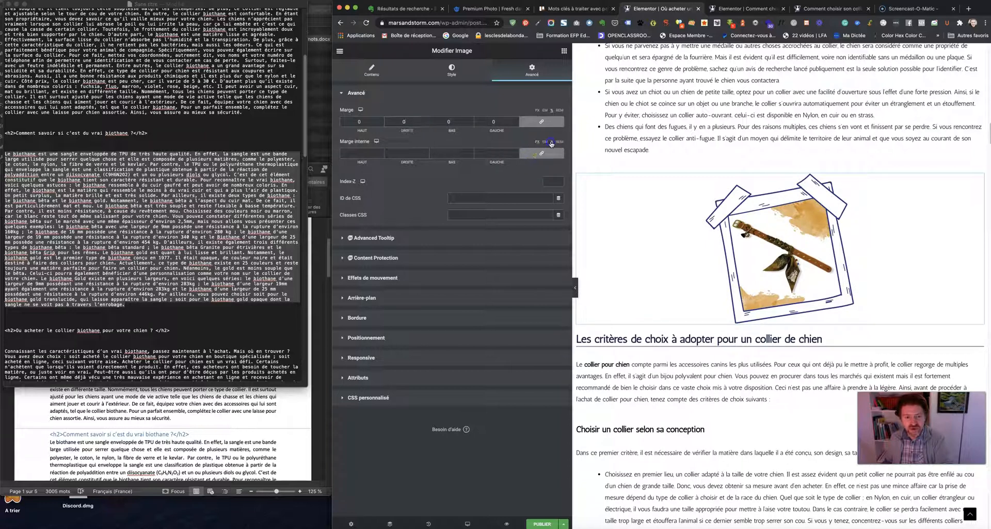
- Set the collar image's inner margin (Marge interne) to 3% on all four sides
click(517, 152)
click(516, 151)
click(516, 151)
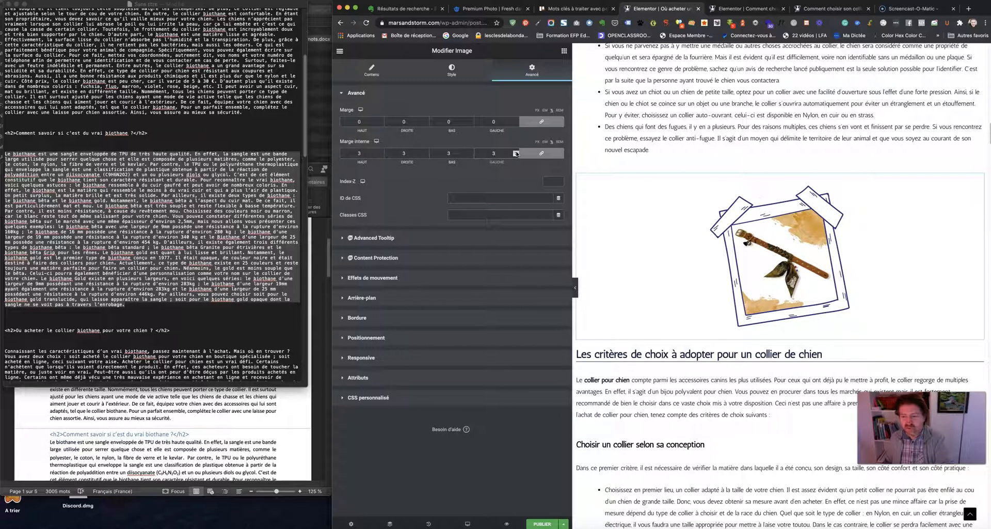
scroll(818, 261, down, 1)
scroll(818, 261, down, 1)
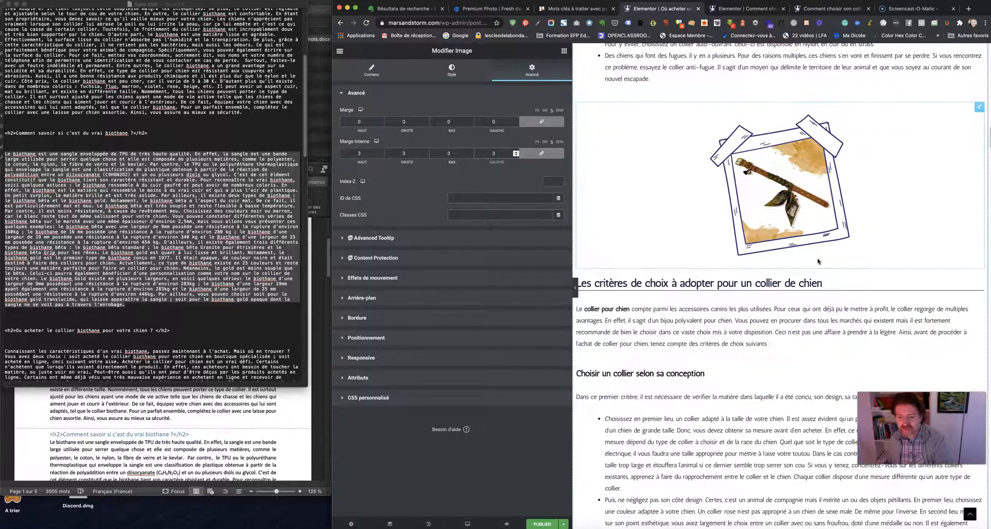
- Review the sections around the collar image and open the page's save options
scroll(717, 280, up, 5)
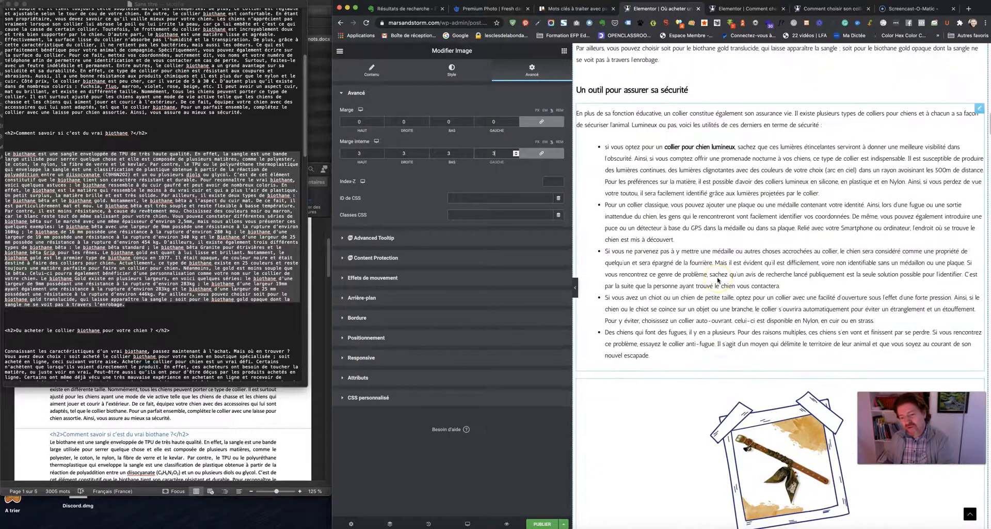
scroll(717, 280, down, 9)
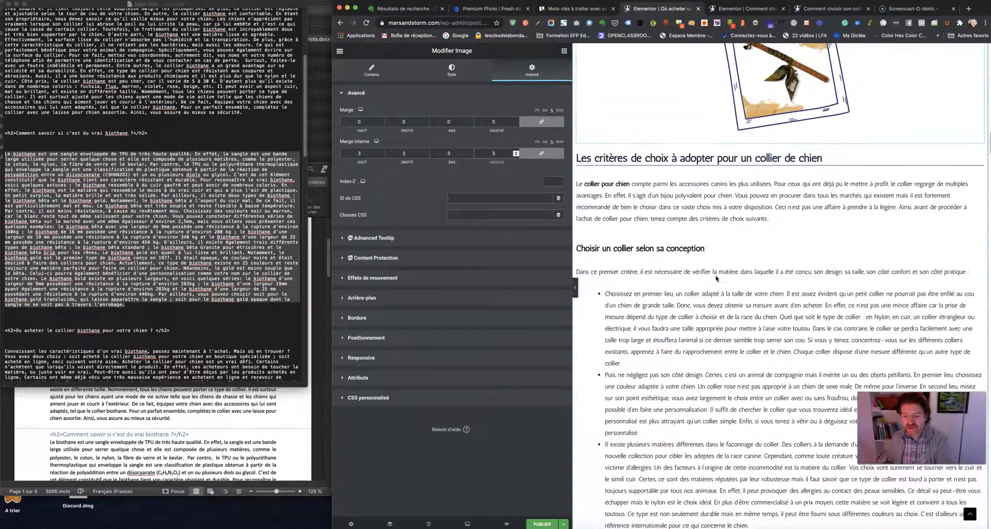
click(564, 524)
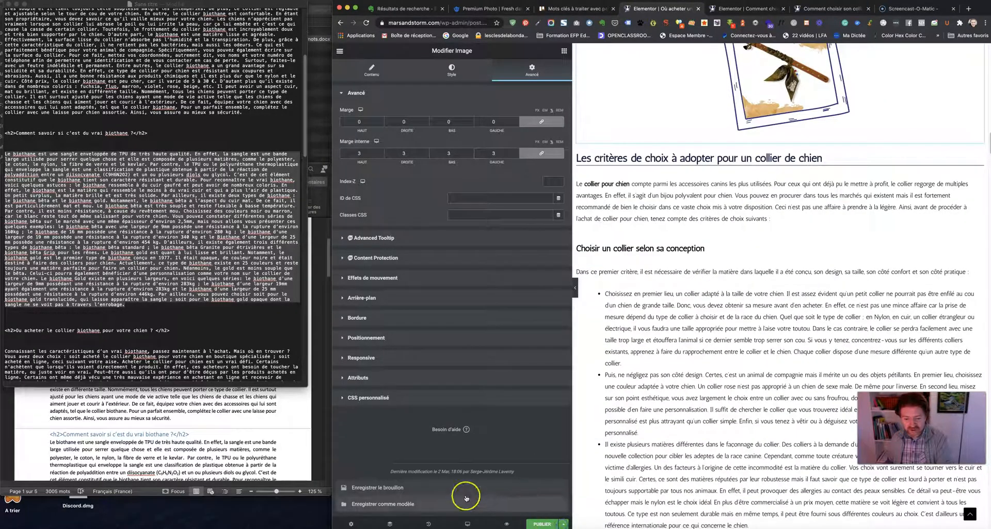